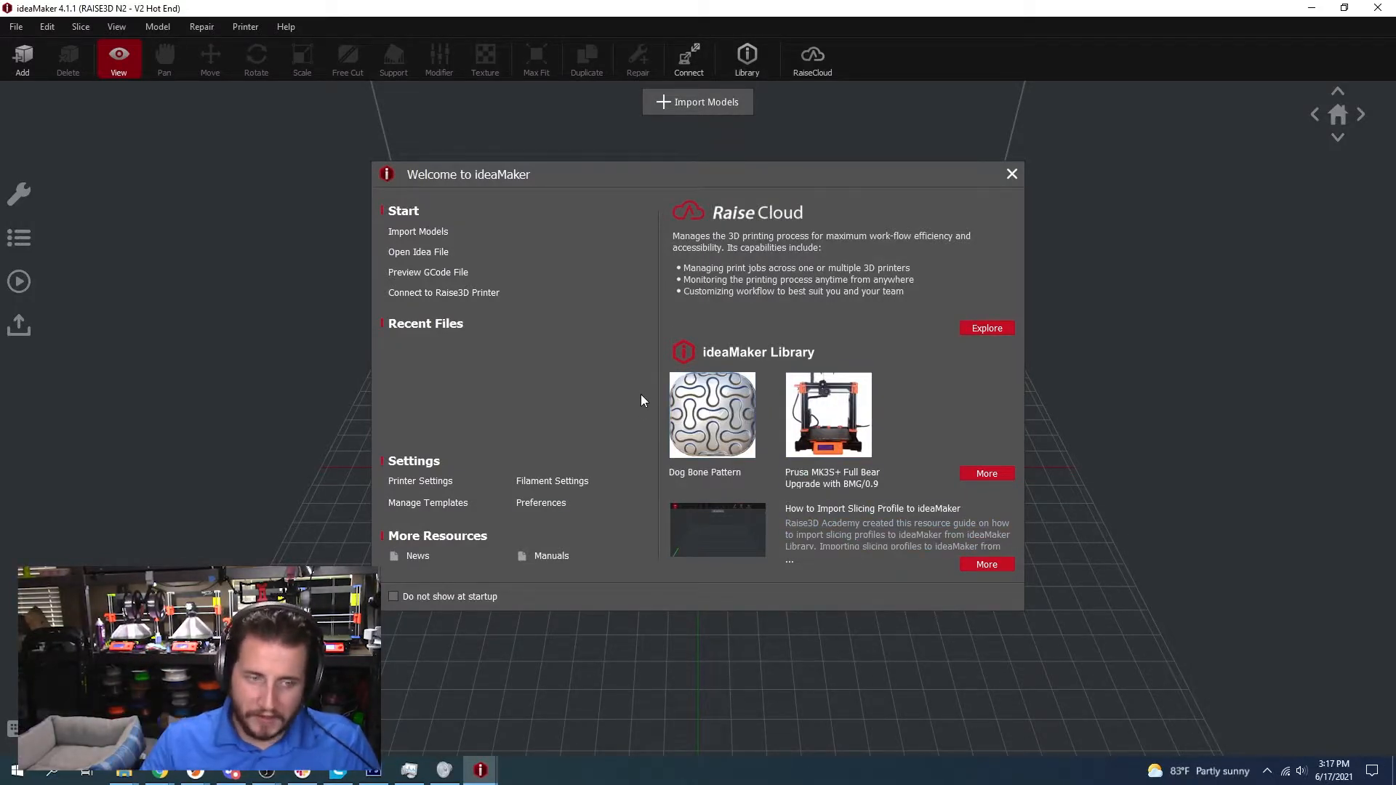
- Check the available printer types in the Printer Settings, leaving them as they are
{"action": "left_click", "coordinate": [434, 481]}
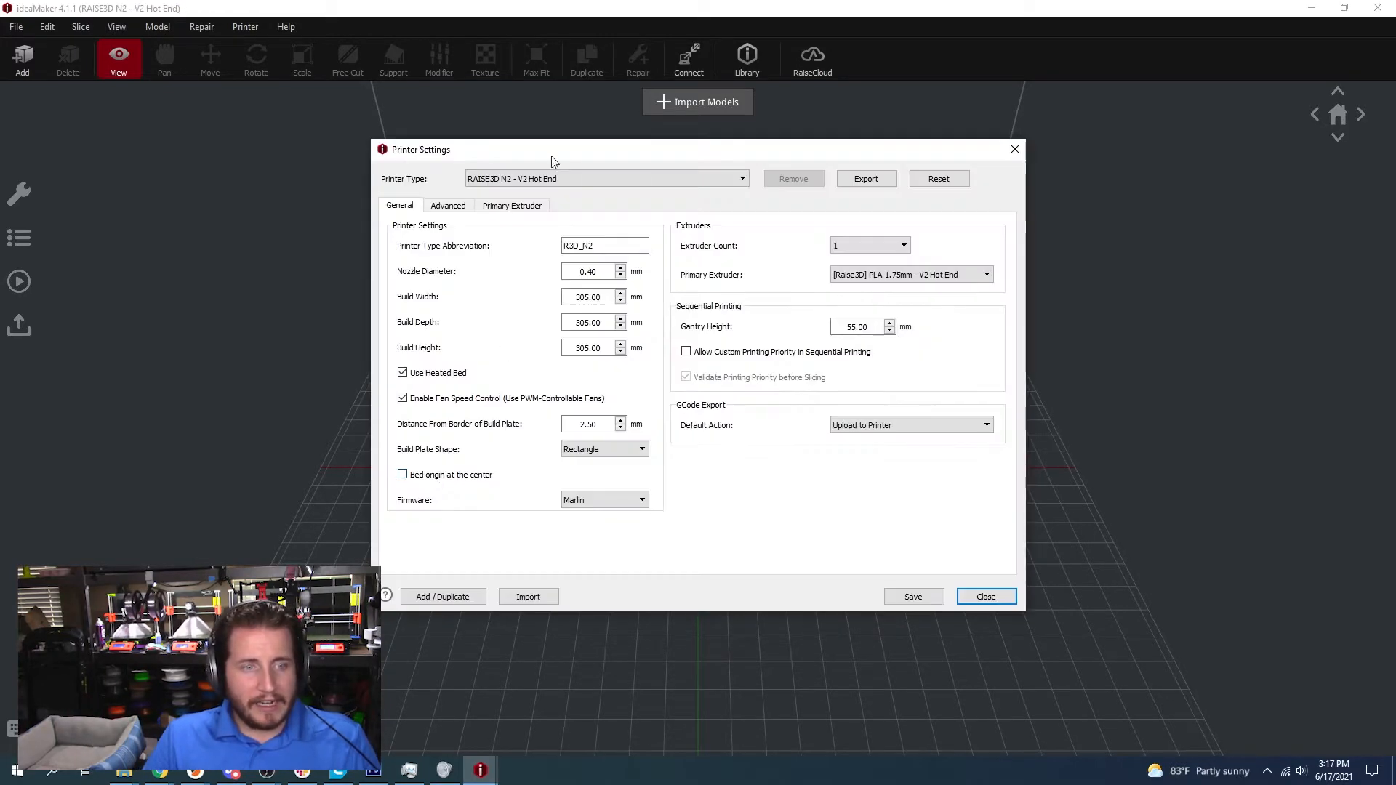
{"action": "left_click", "coordinate": [580, 187]}
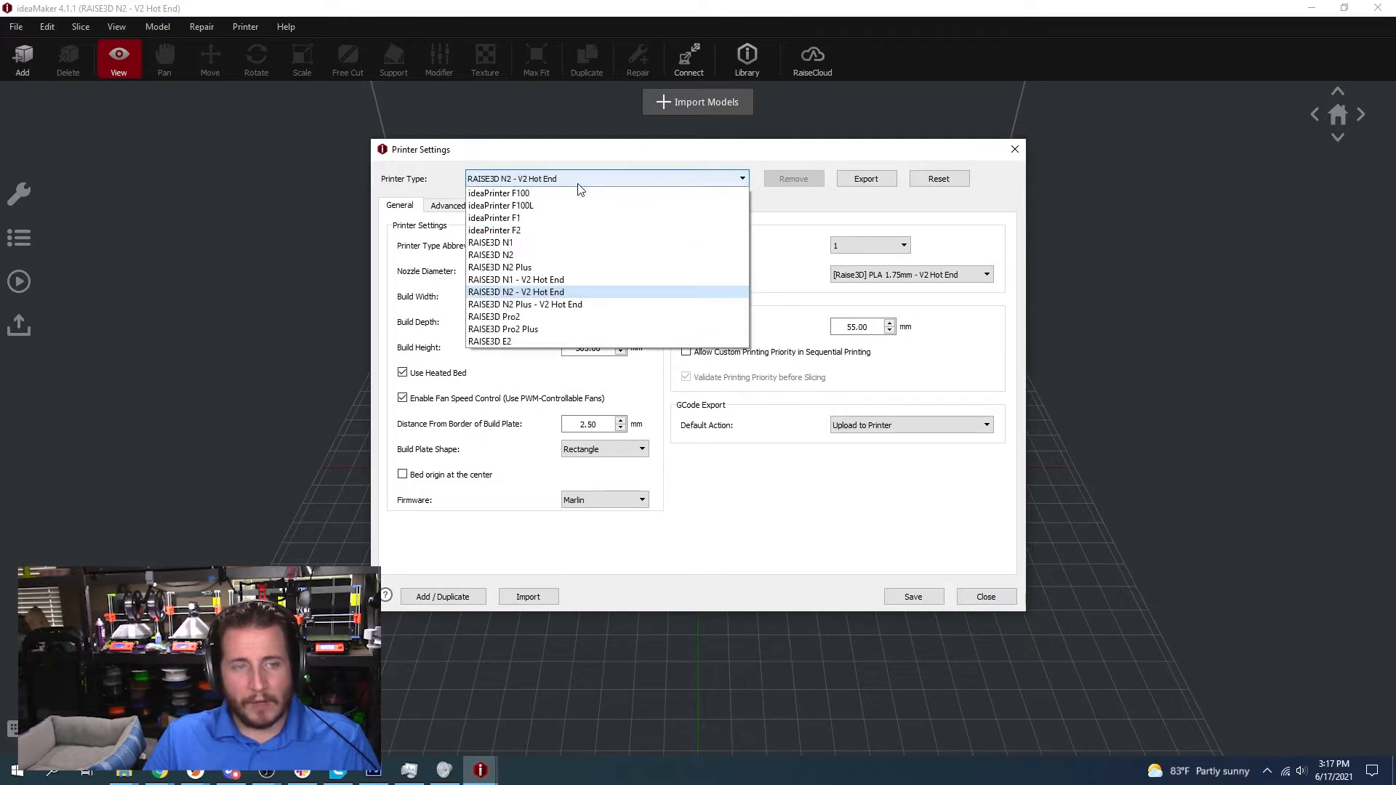
{"action": "left_click", "coordinate": [578, 184]}
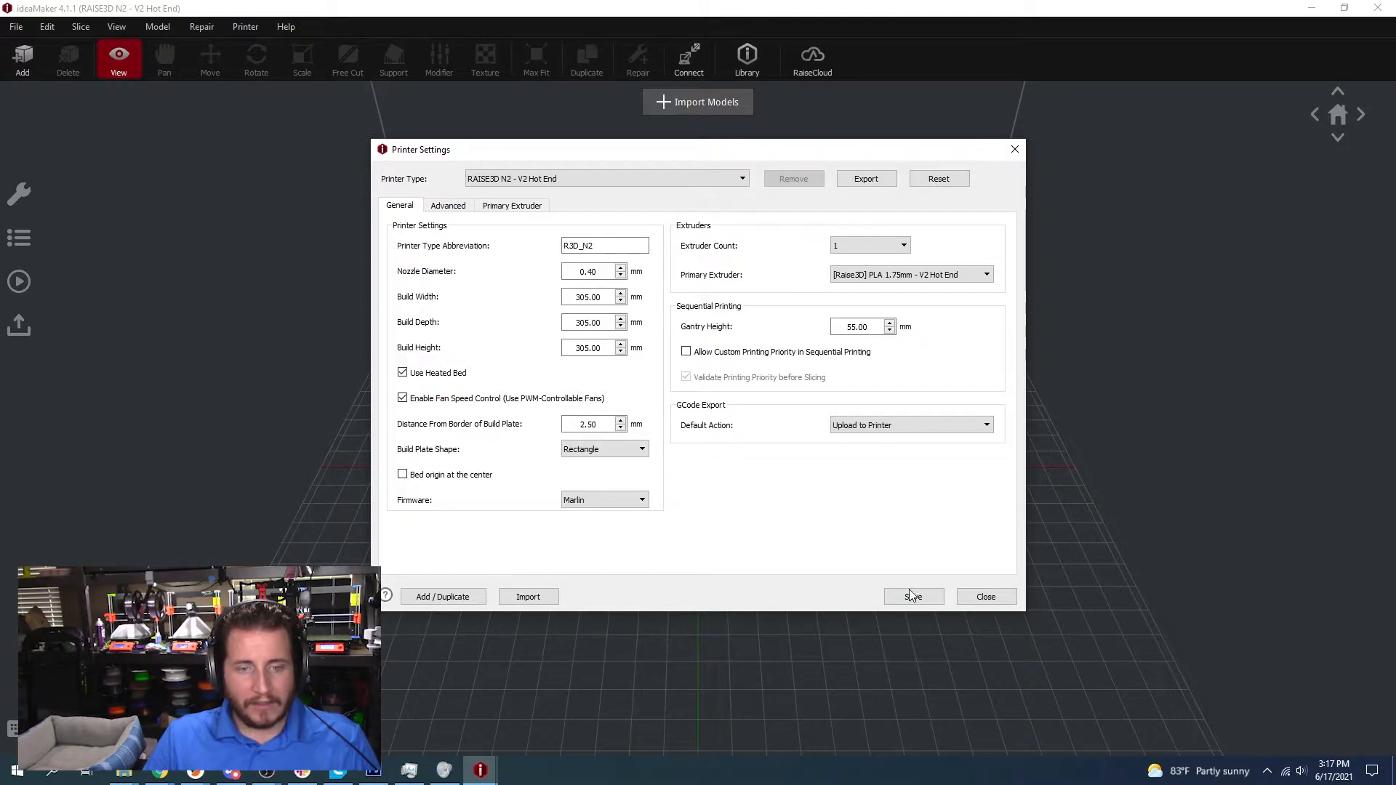
{"action": "left_click", "coordinate": [986, 596]}
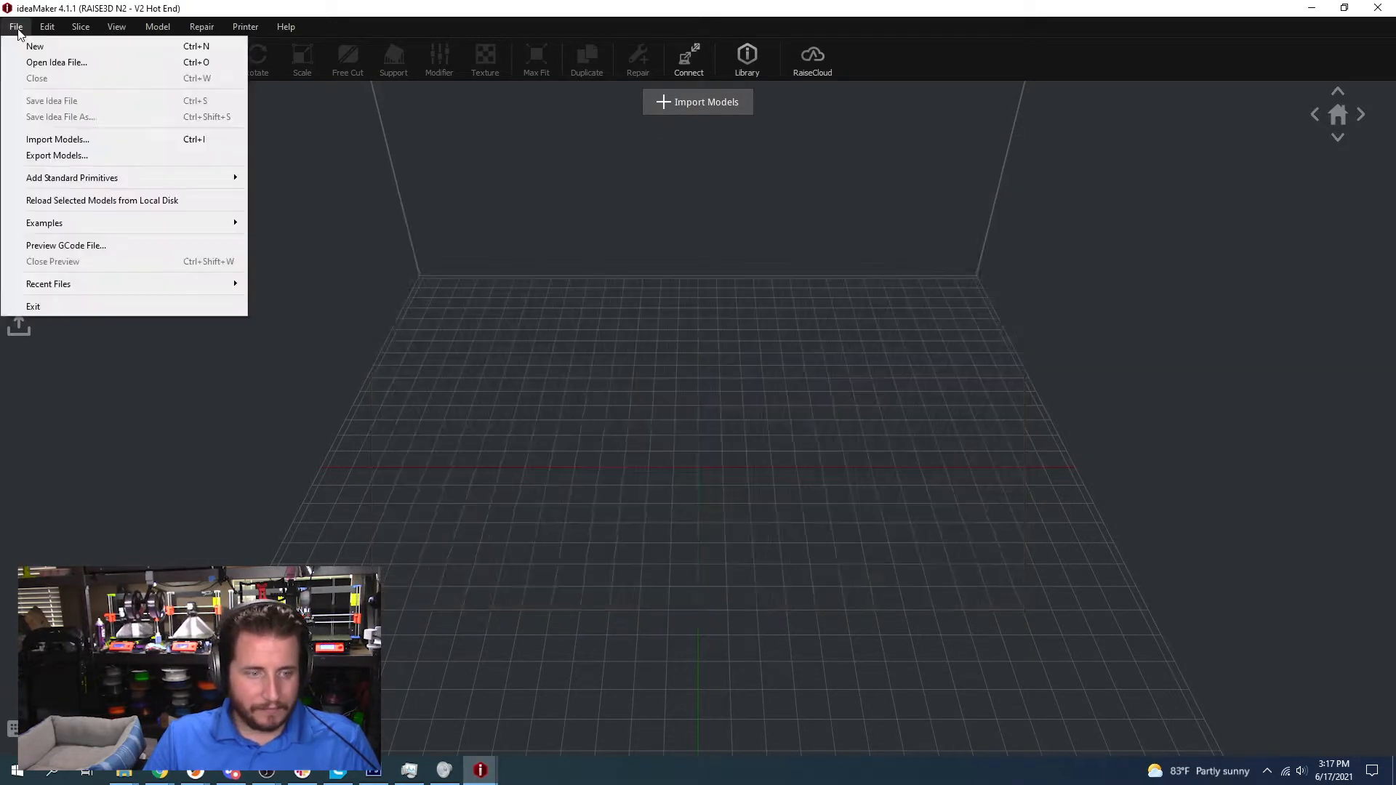
- Start the printer Configuration Wizard
{"action": "mouse_move", "coordinate": [41, 36]}
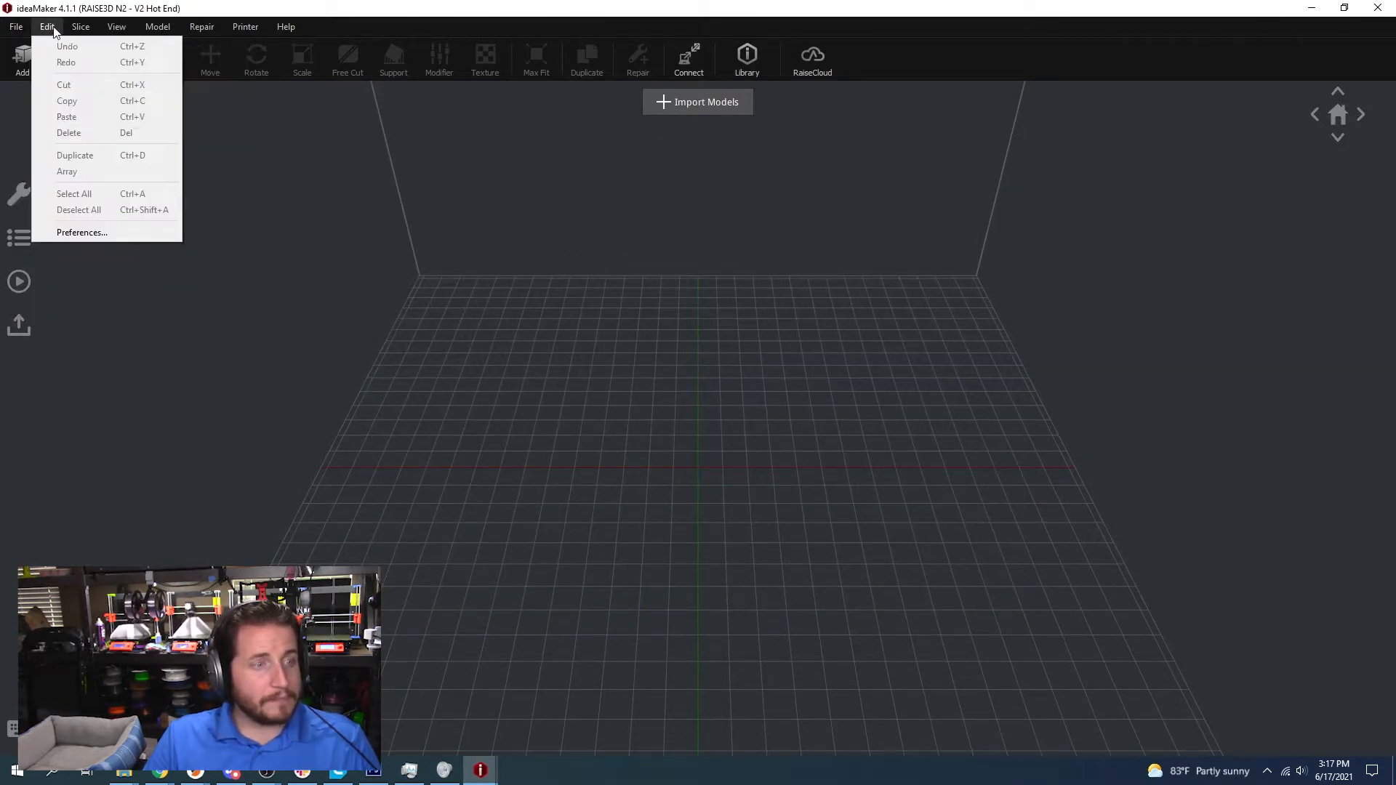
{"action": "mouse_move", "coordinate": [83, 37]}
{"action": "mouse_move", "coordinate": [245, 29]}
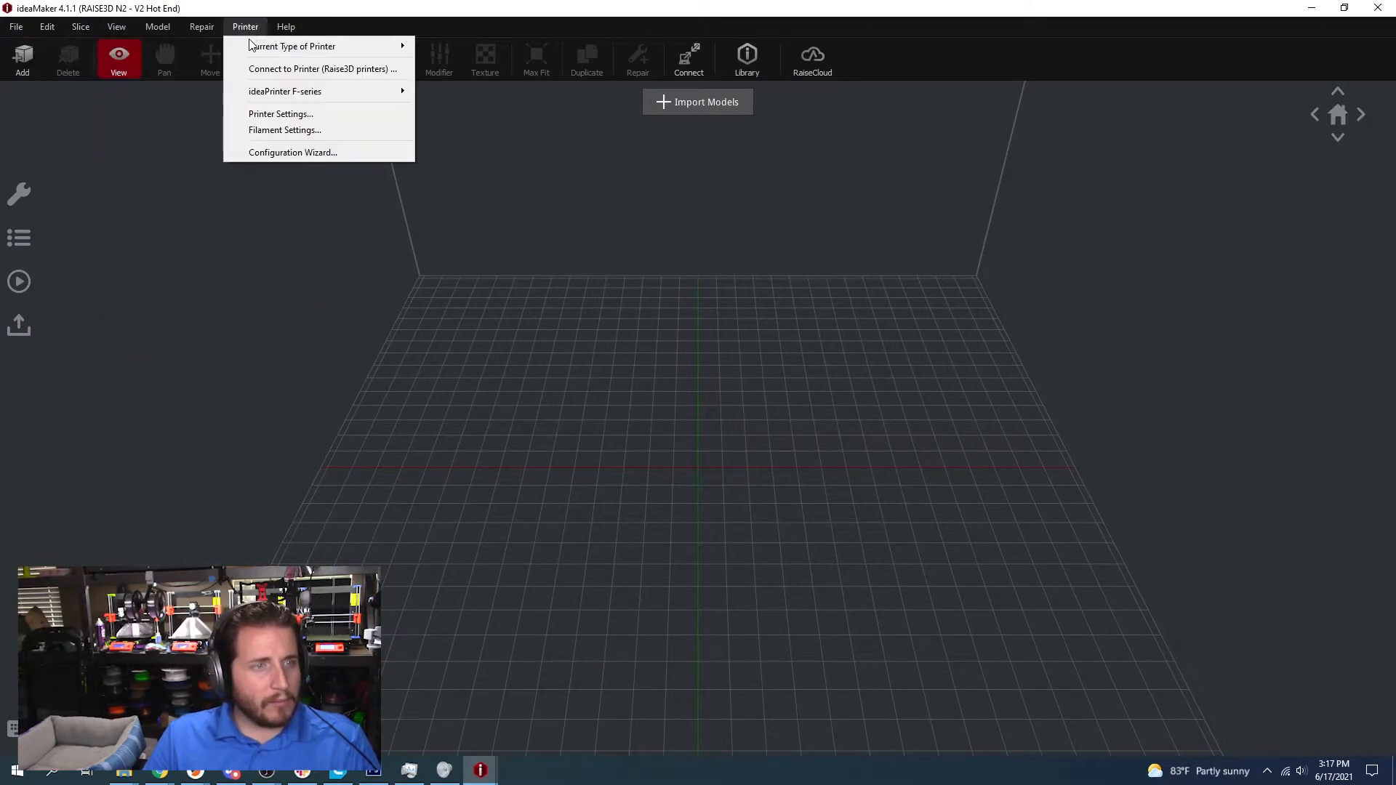
{"action": "left_click", "coordinate": [277, 151]}
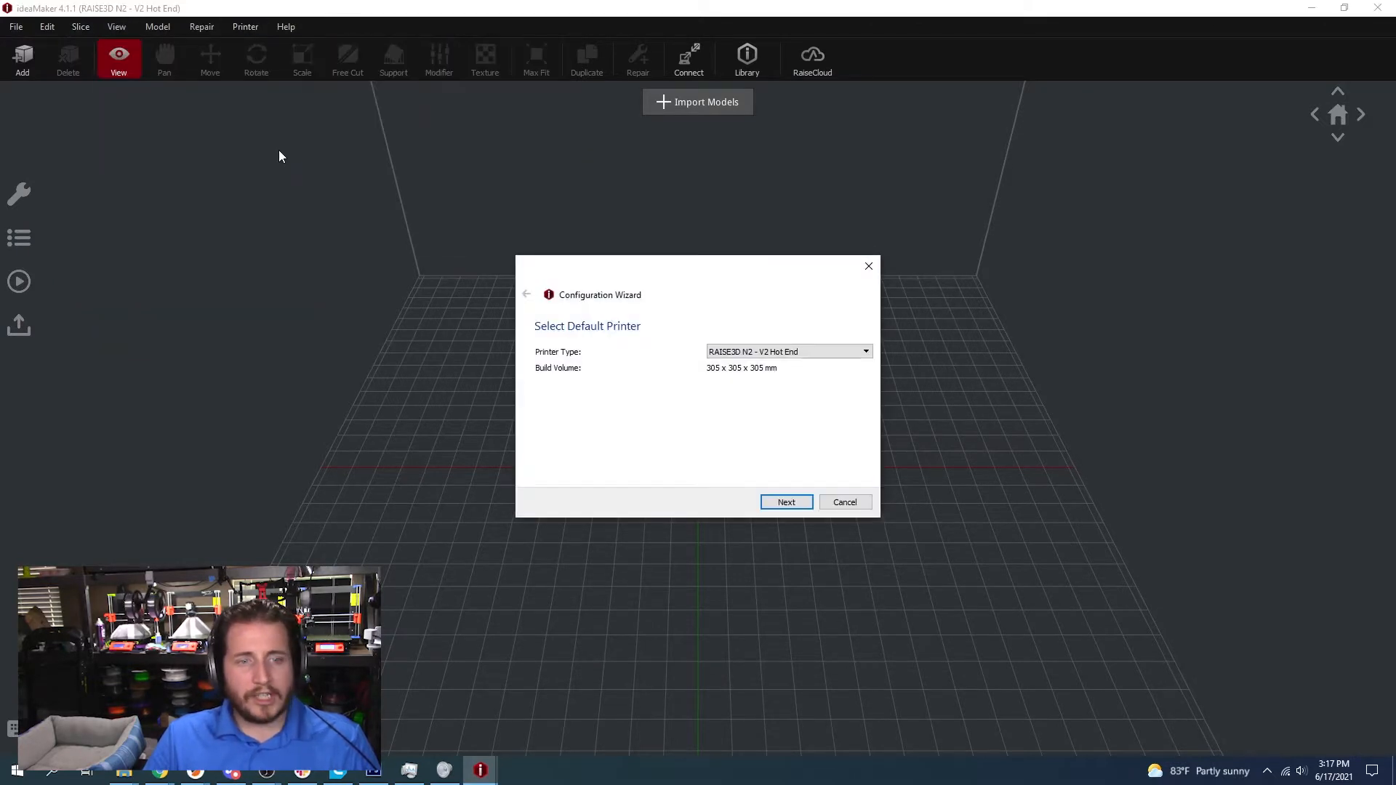
- Try adding a third-party printer as the default and enter Prusa MK3s as its printer type
{"action": "left_click", "coordinate": [723, 353]}
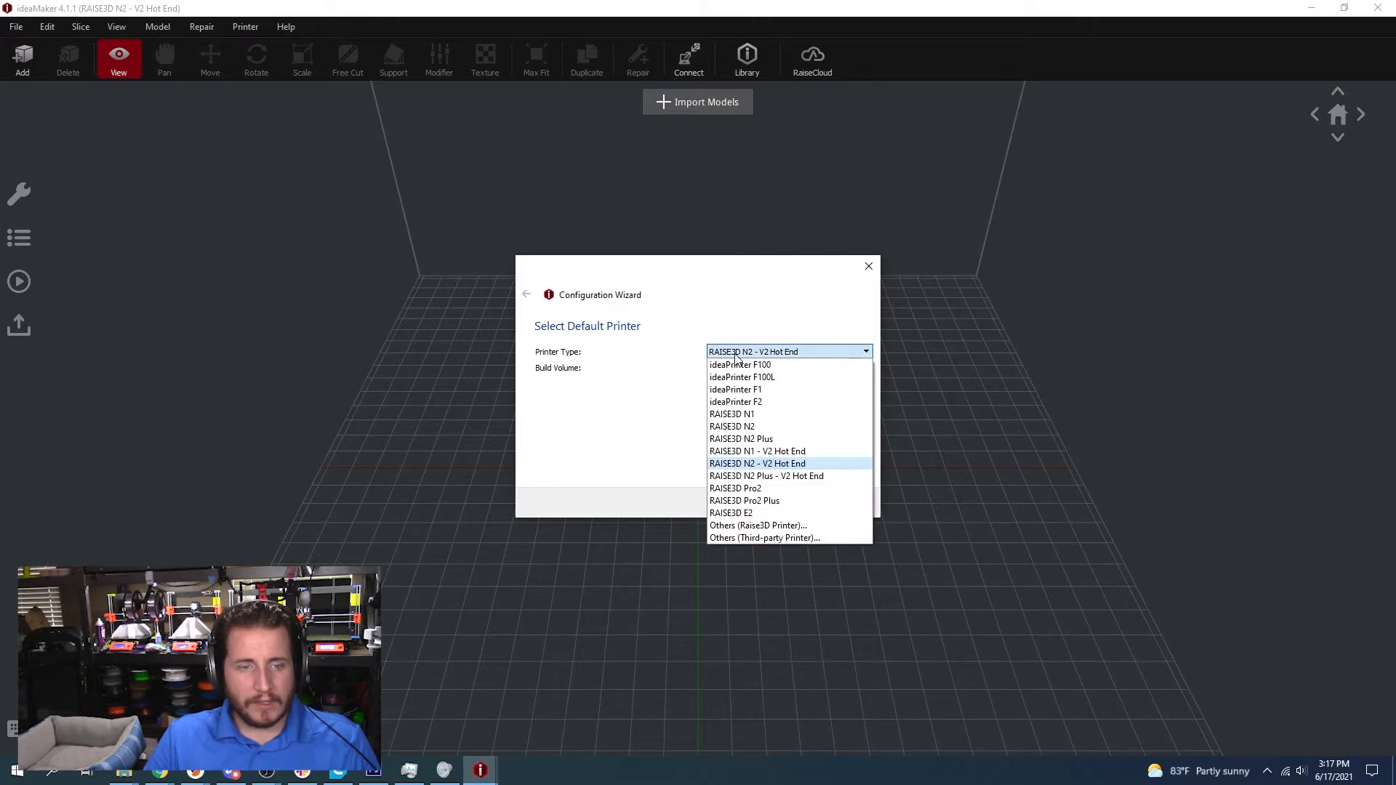
{"action": "left_click", "coordinate": [750, 541]}
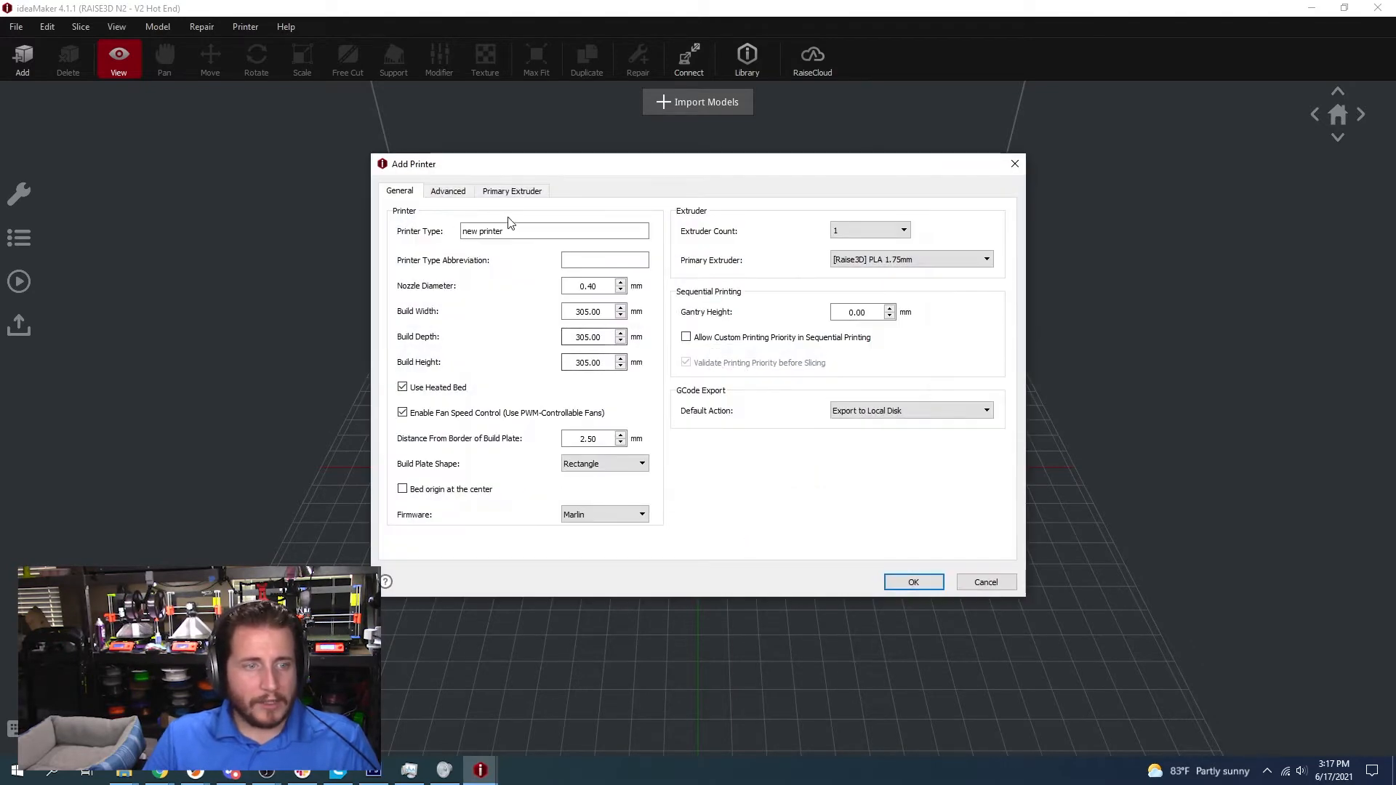
{"action": "double_click", "coordinate": [509, 231]}
{"action": "type", "text": "Prusa MK3s"}
{"action": "left_click", "coordinate": [611, 260]}
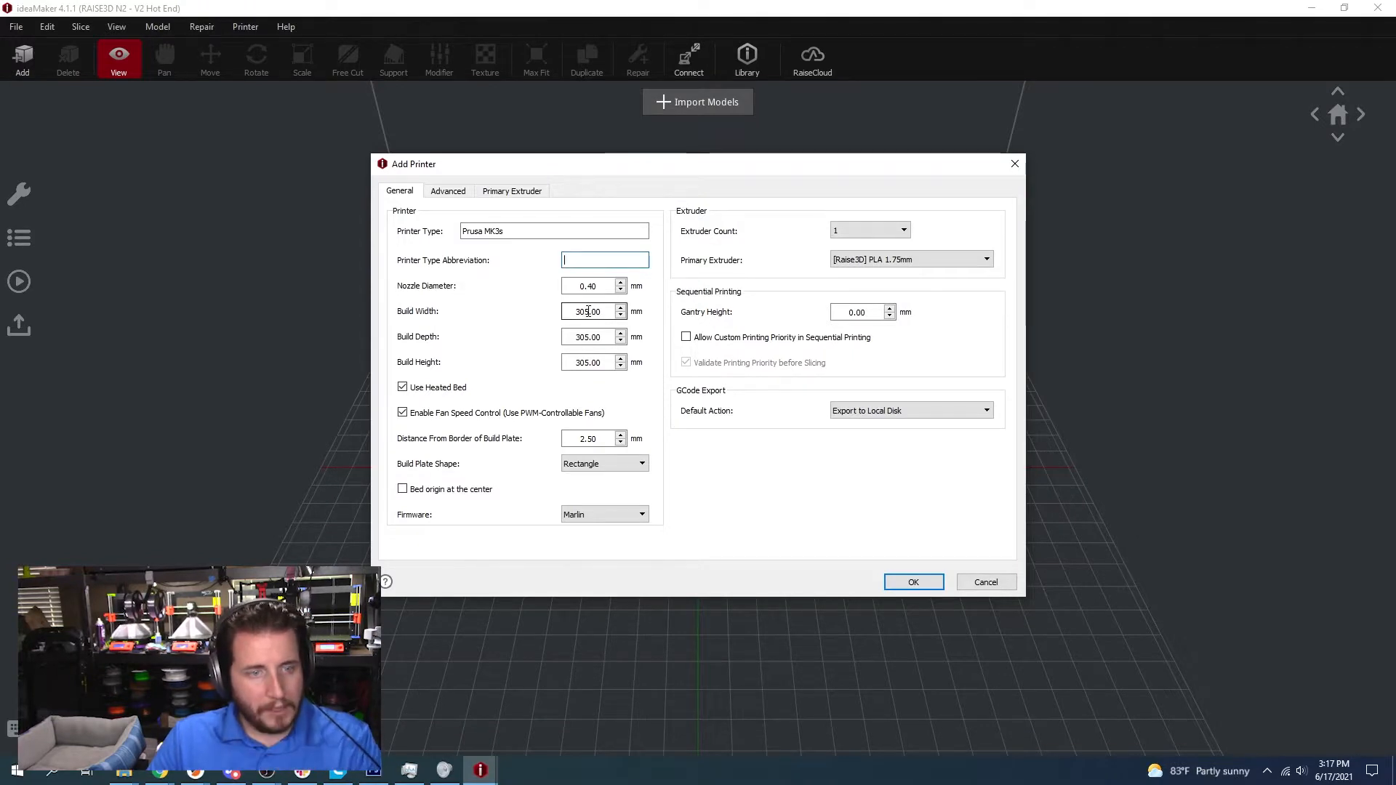
- Set the build volume to 250 × 210 × 210 mm, the distance from the build plate border to 3 mm and the gantry height to 41 mm
{"action": "left_click_drag", "start_coordinate": [591, 311], "coordinate": [560, 337]}
{"action": "type", "text": "210"}
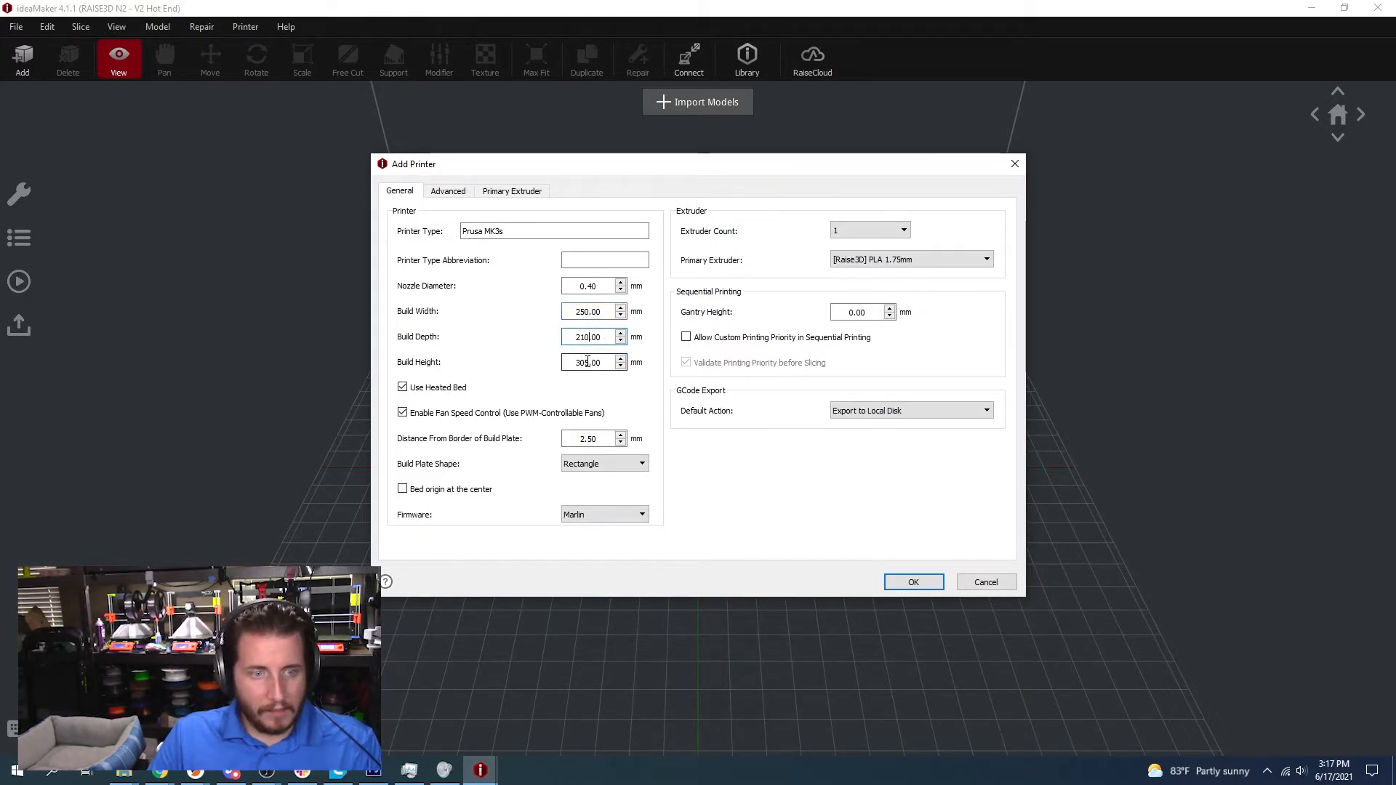
{"action": "left_click_drag", "start_coordinate": [587, 361], "coordinate": [574, 362]}
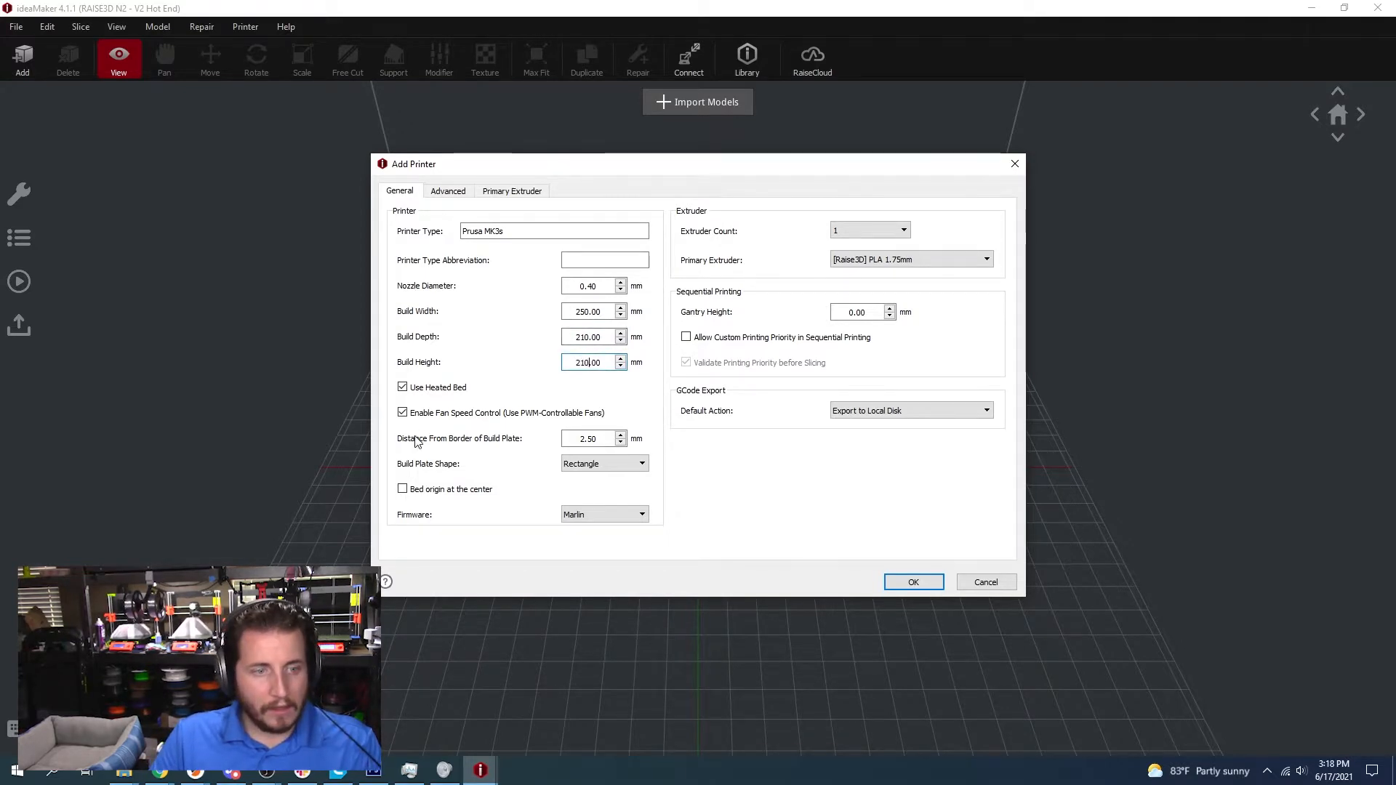
{"action": "left_click_drag", "start_coordinate": [597, 438], "coordinate": [553, 437]}
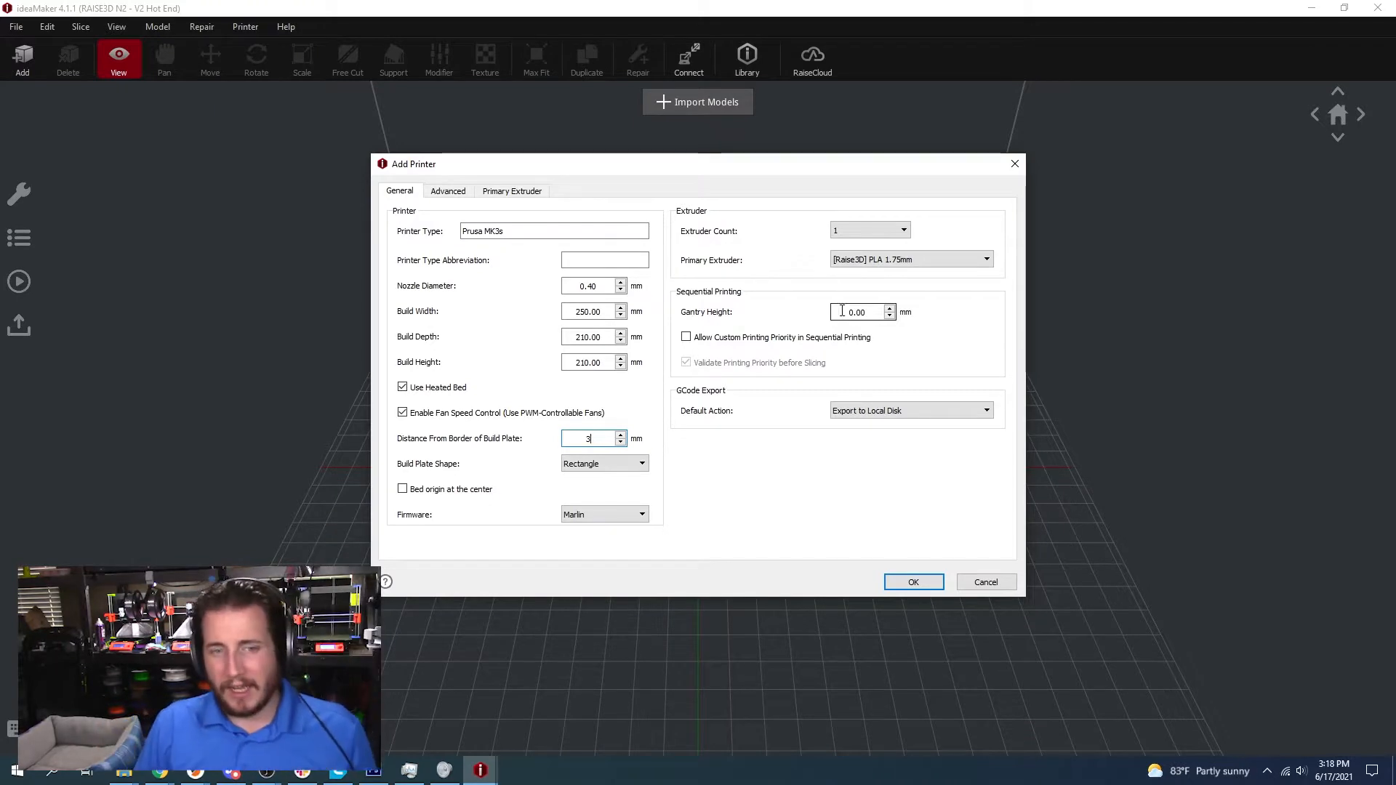
{"action": "type", "text": "41"}
- Review the default GCode export actions and the printer's advanced and primary extruder settings
{"action": "left_click", "coordinate": [968, 342]}
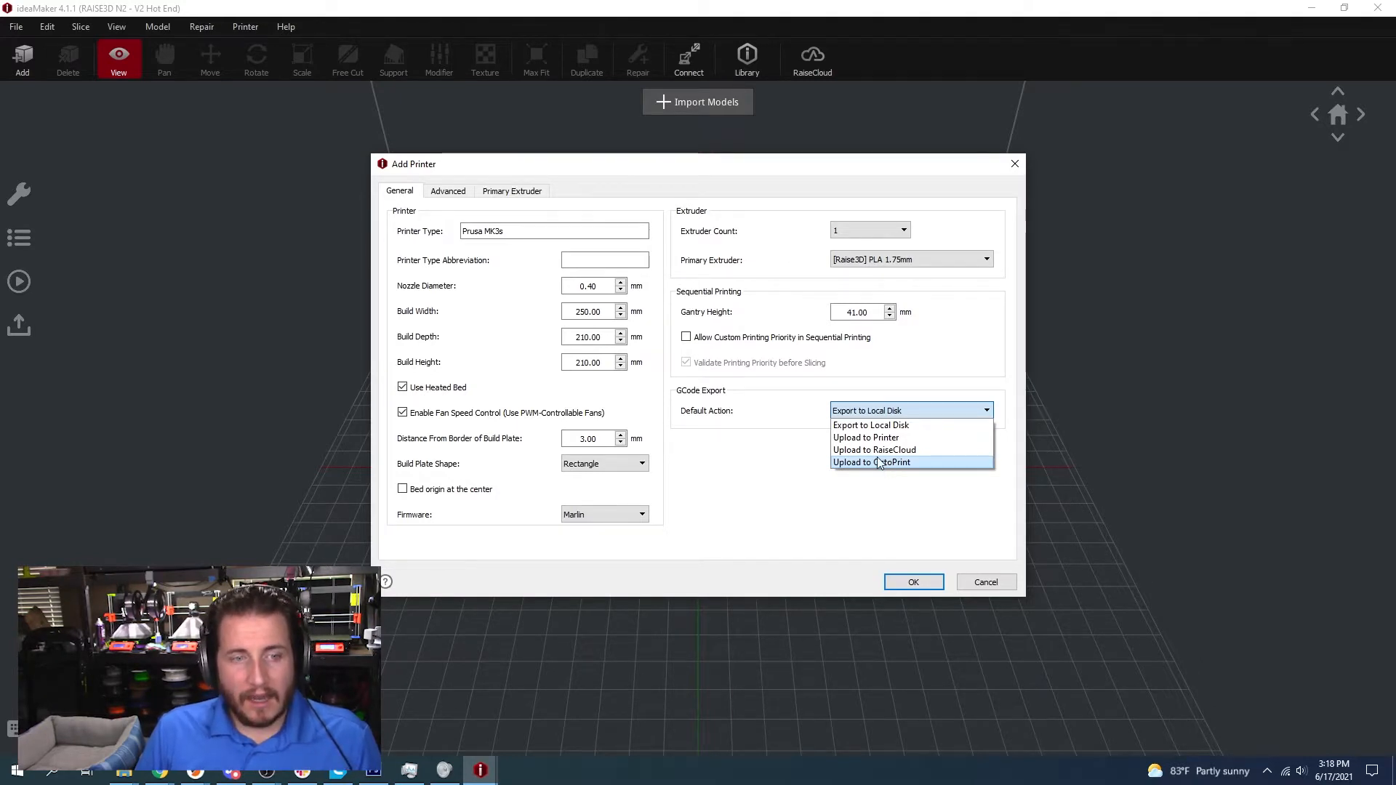
{"action": "left_click", "coordinate": [773, 452]}
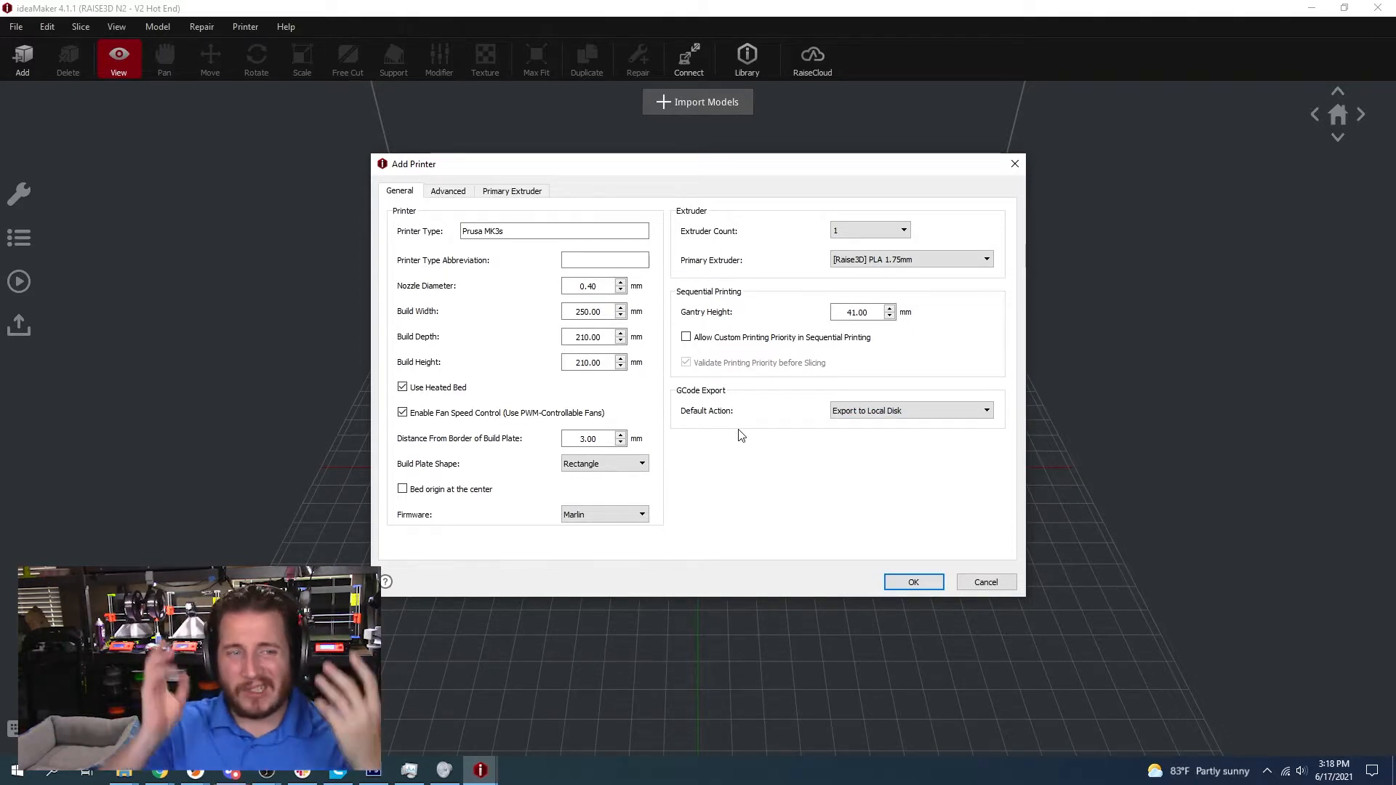
{"action": "left_click", "coordinate": [448, 191]}
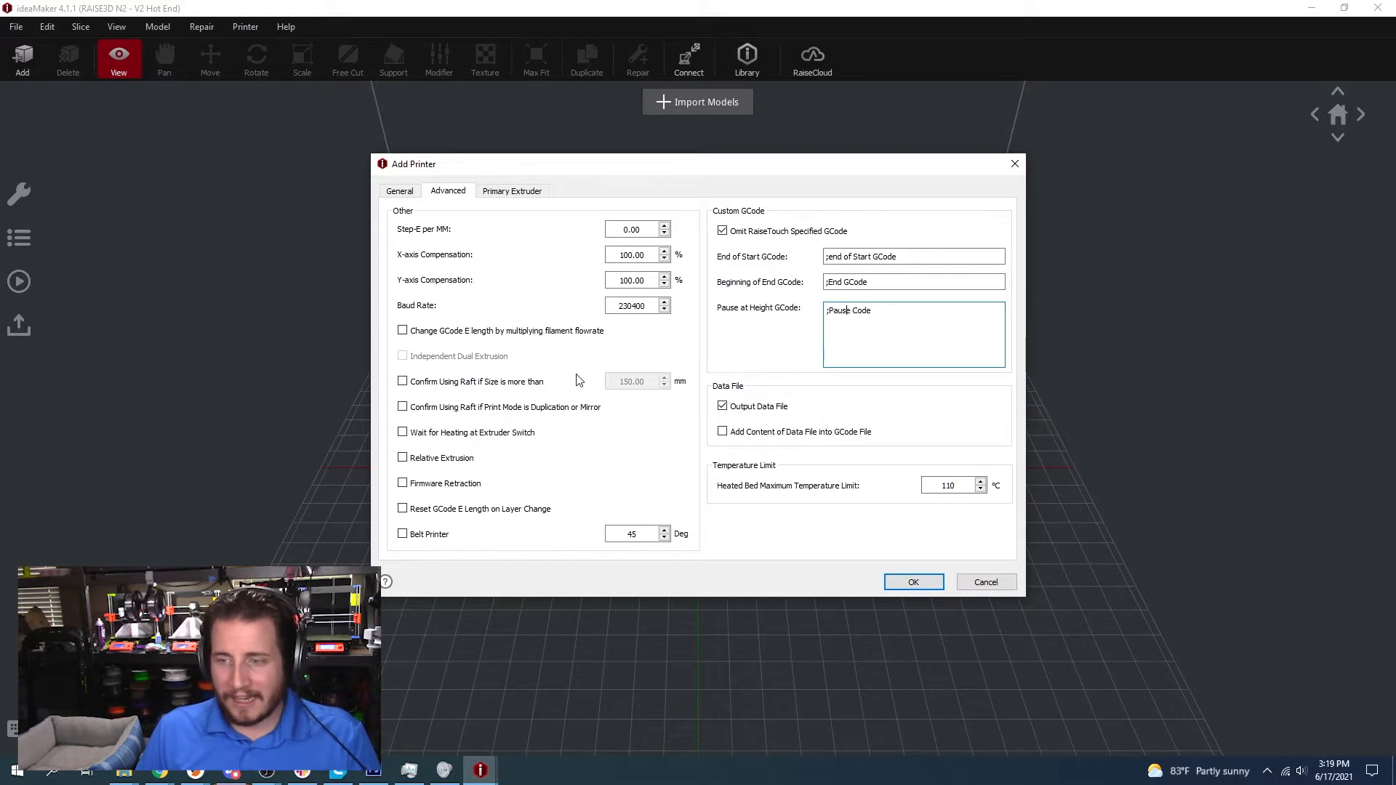
{"action": "left_click", "coordinate": [521, 192]}
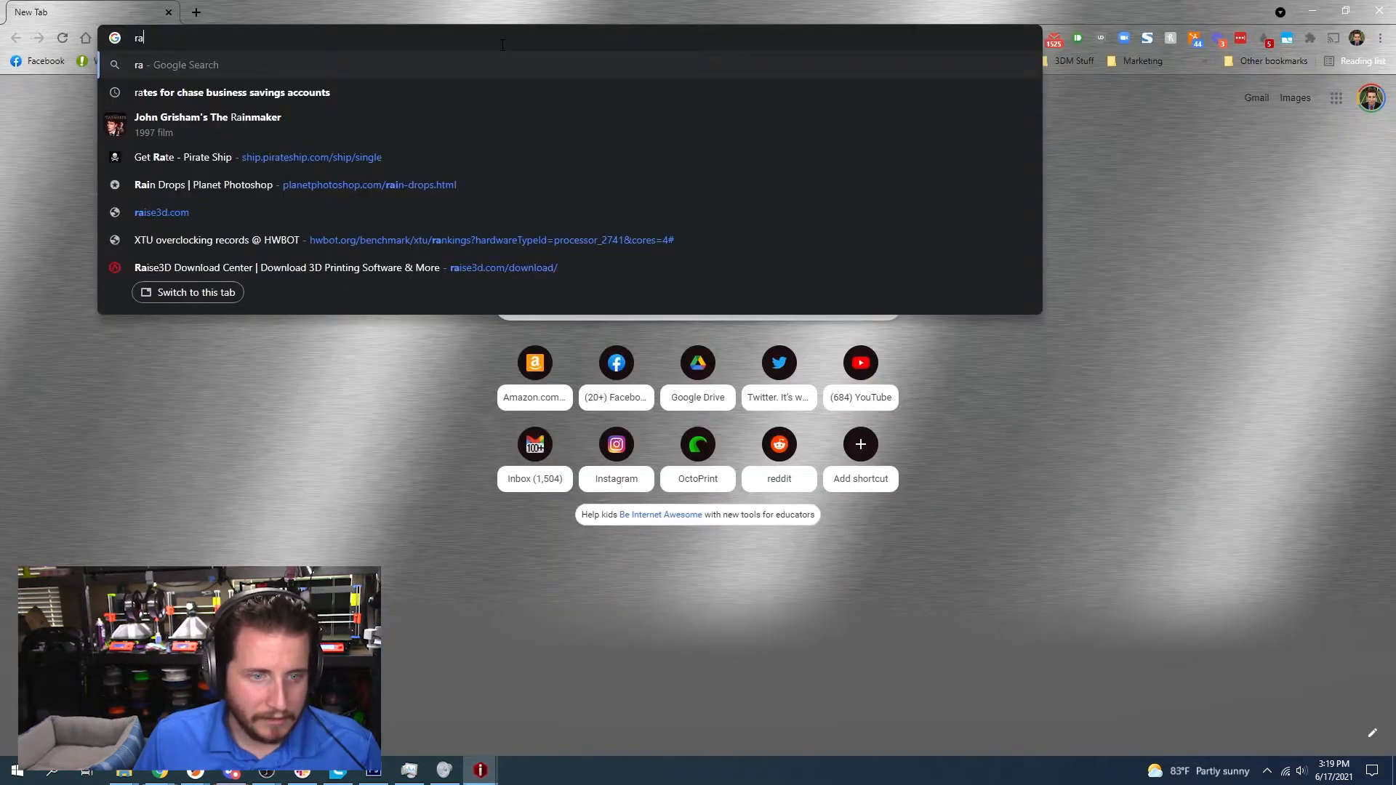
- Switch to Chrome and search the web for "ideamaker prusa mk3s"
{"action": "key", "text": "BackSpace"}
{"action": "key", "text": "BackSpace"}
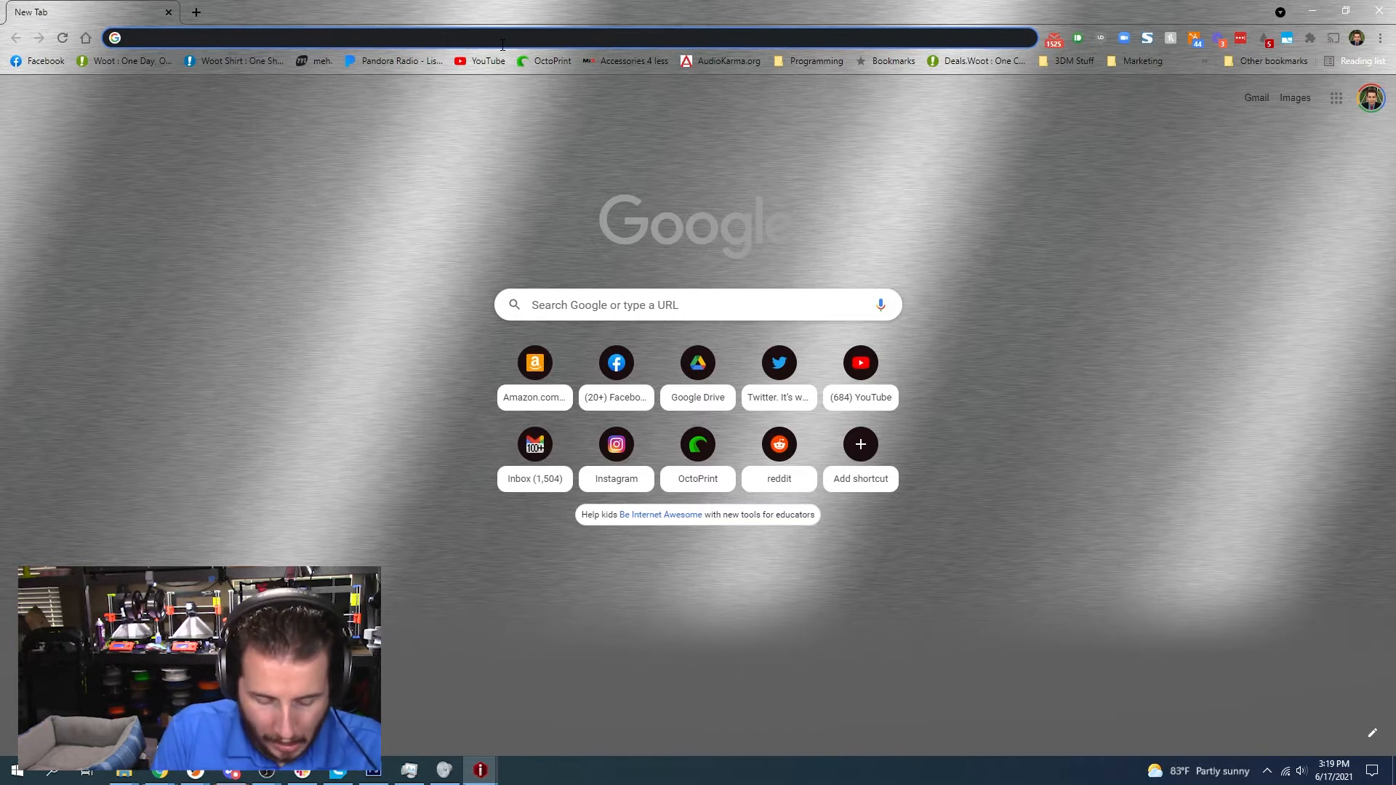
{"action": "type", "text": "amaker "}
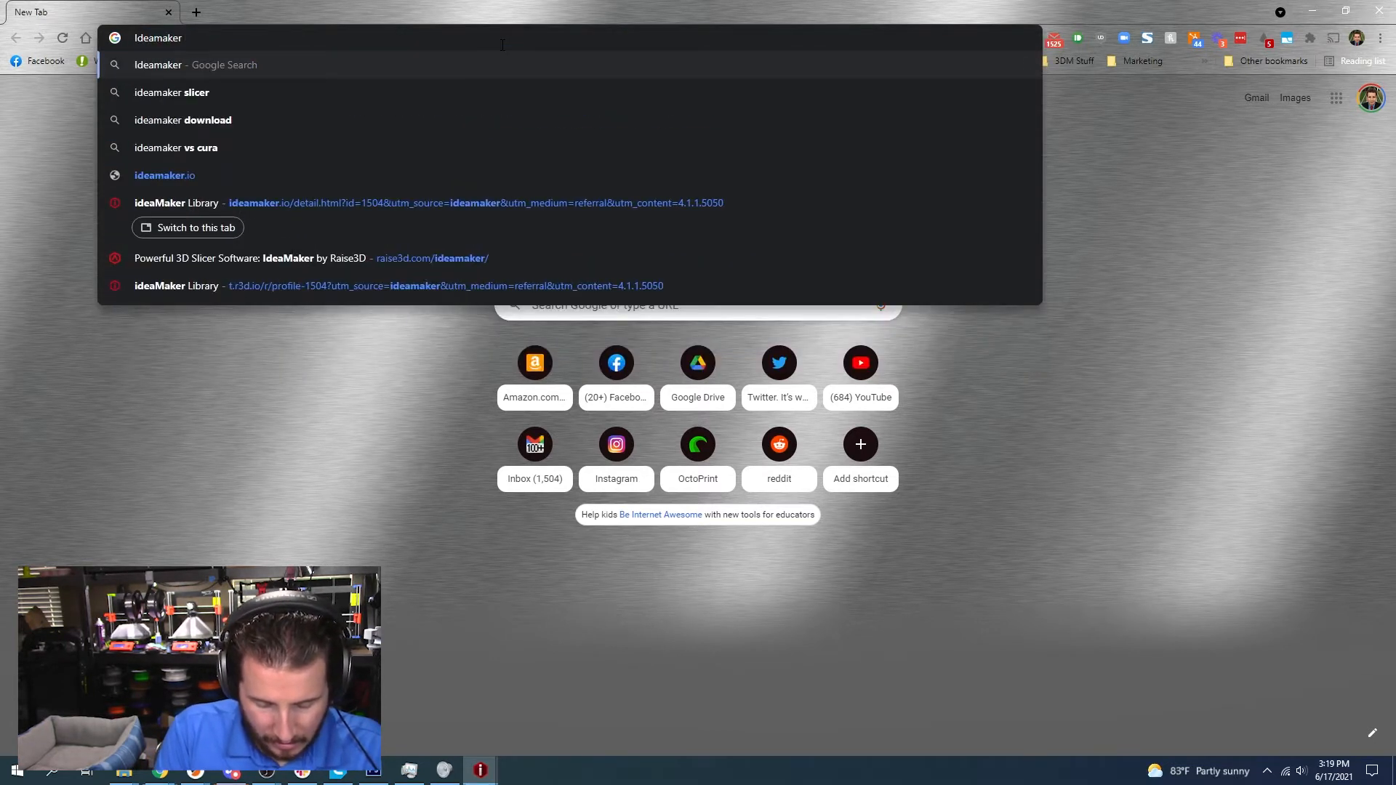
{"action": "type", "text": "mk3s"}
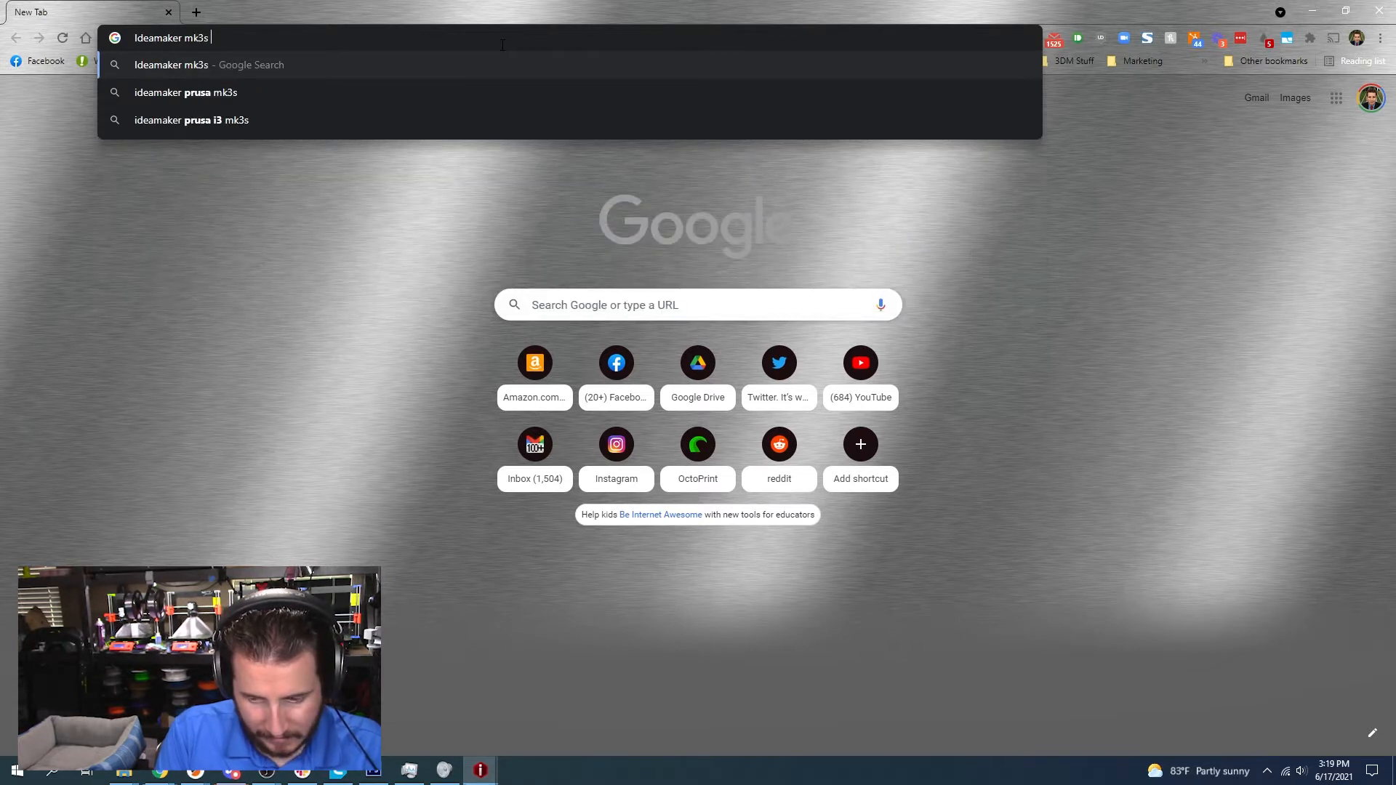
{"action": "key", "text": "Down"}
{"action": "key", "text": "Return"}
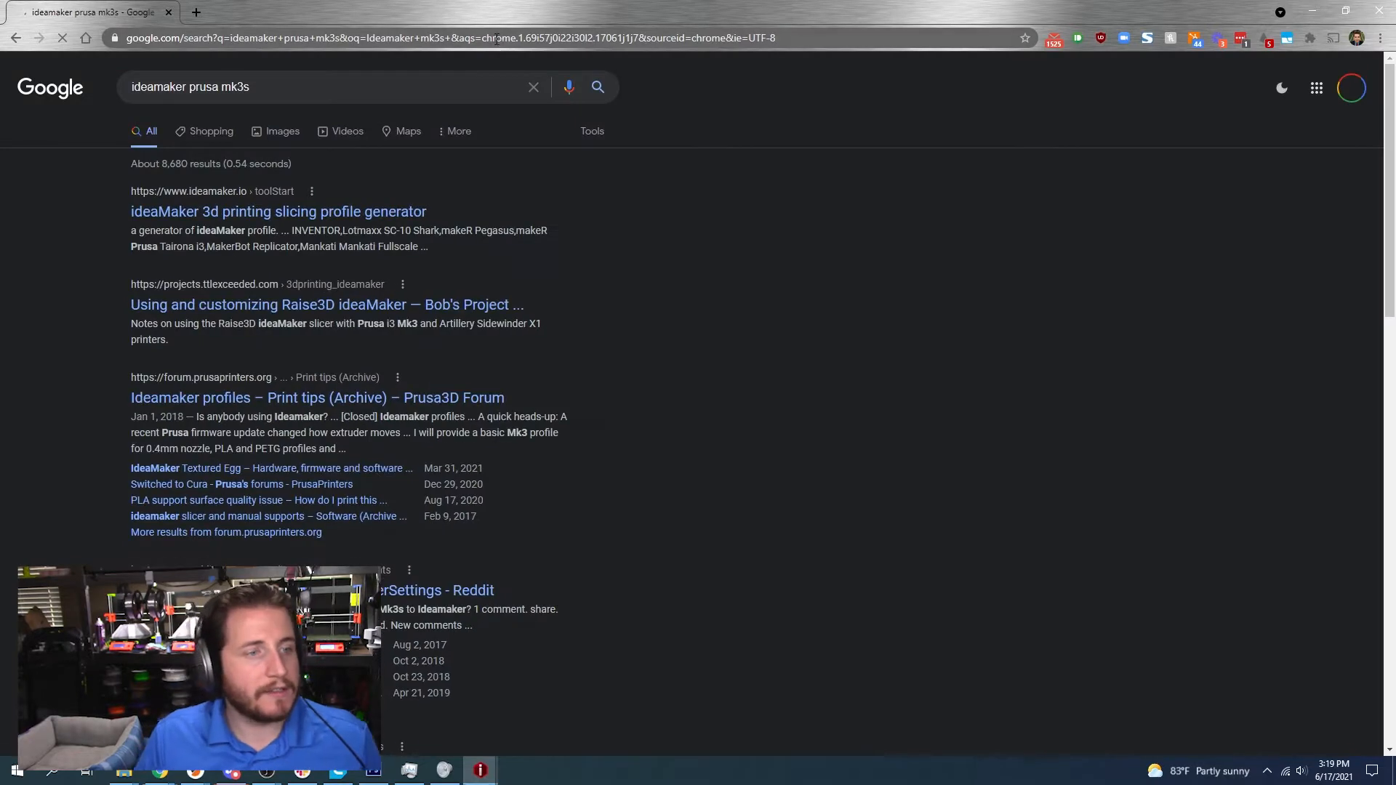
- Look through the ideaMaker slicing profile generator and its start form, and return to the search results
{"action": "left_click", "coordinate": [333, 216]}
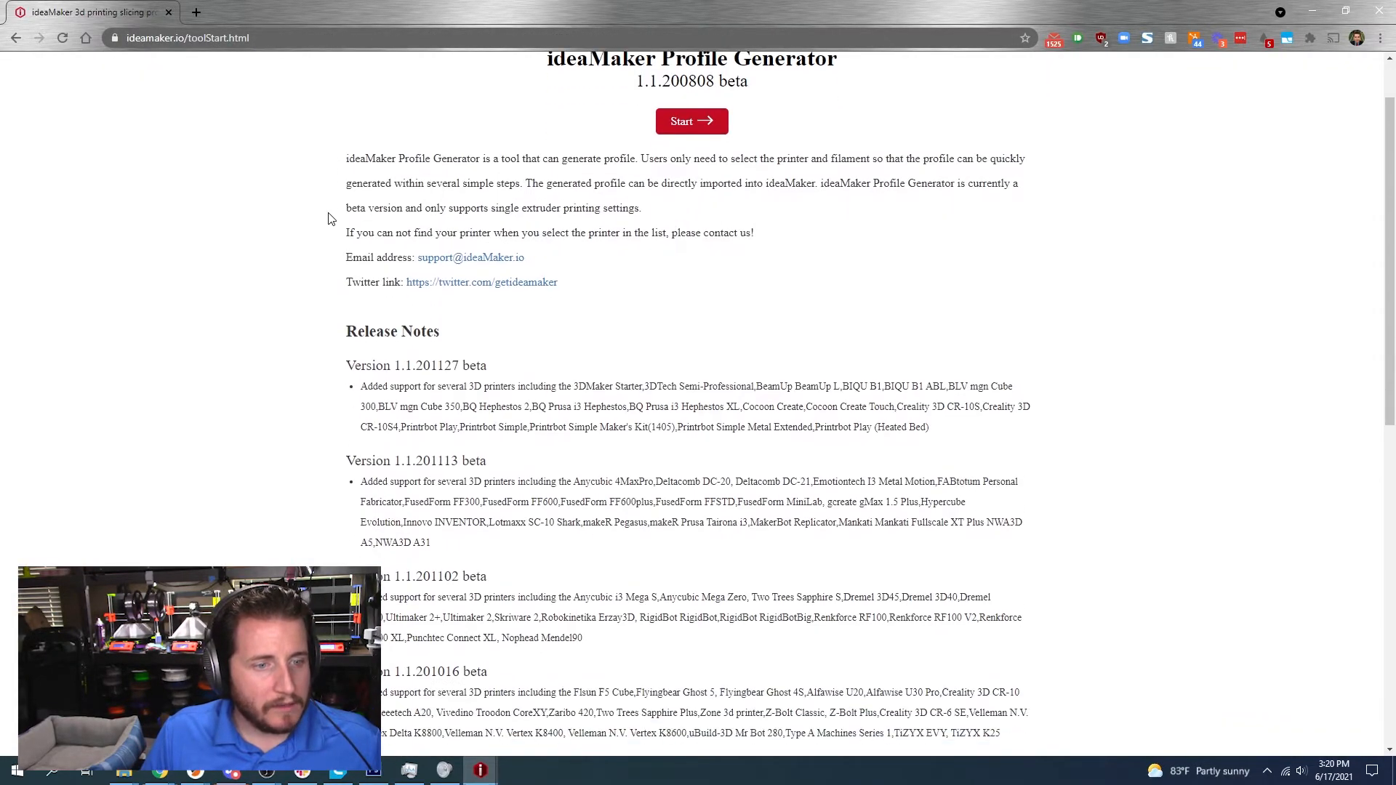
{"action": "scroll", "coordinate": [328, 219], "scroll_direction": "down", "scroll_amount": 8}
{"action": "scroll", "coordinate": [328, 218], "scroll_direction": "up", "scroll_amount": 8}
{"action": "left_click", "coordinate": [707, 193]}
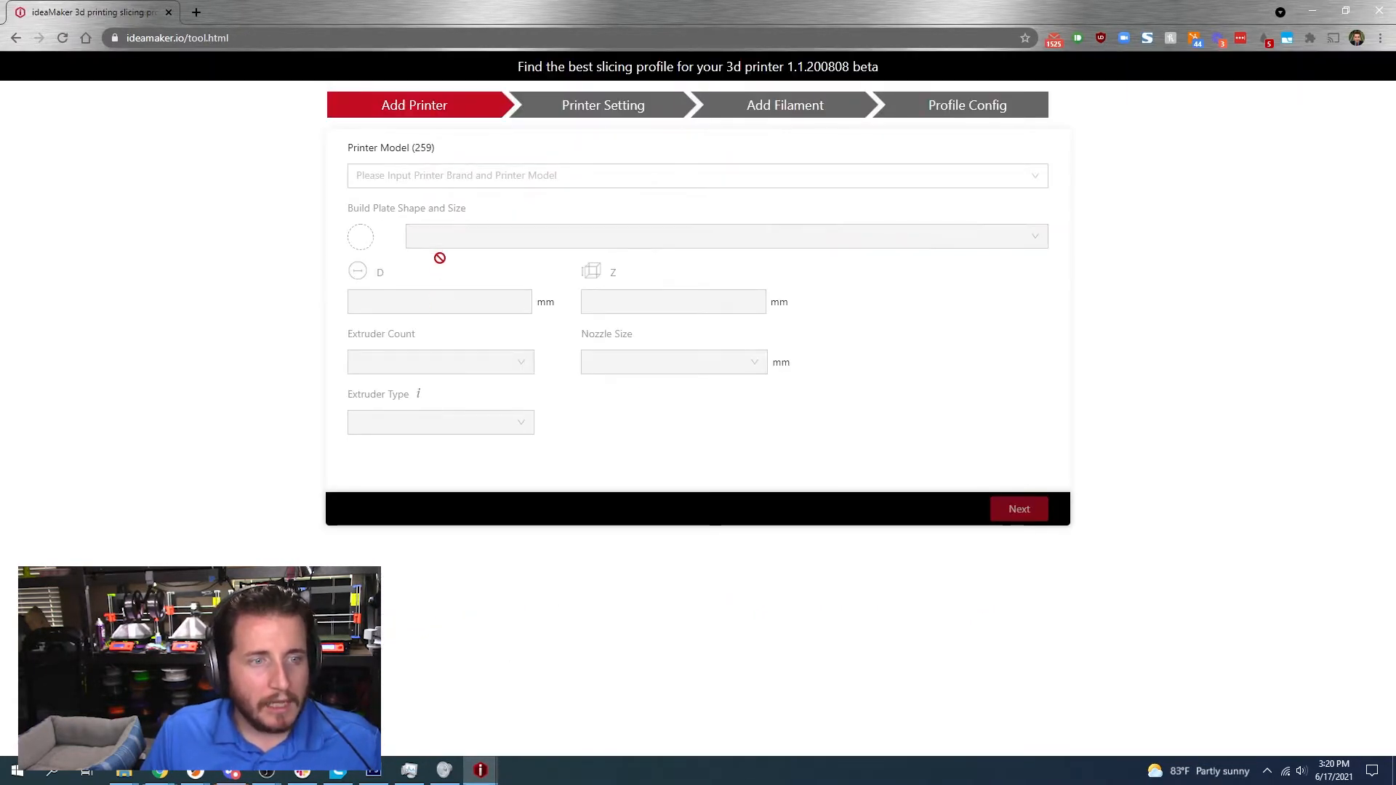
{"action": "key", "text": "alt+Left"}
{"action": "key", "text": "alt+Left"}
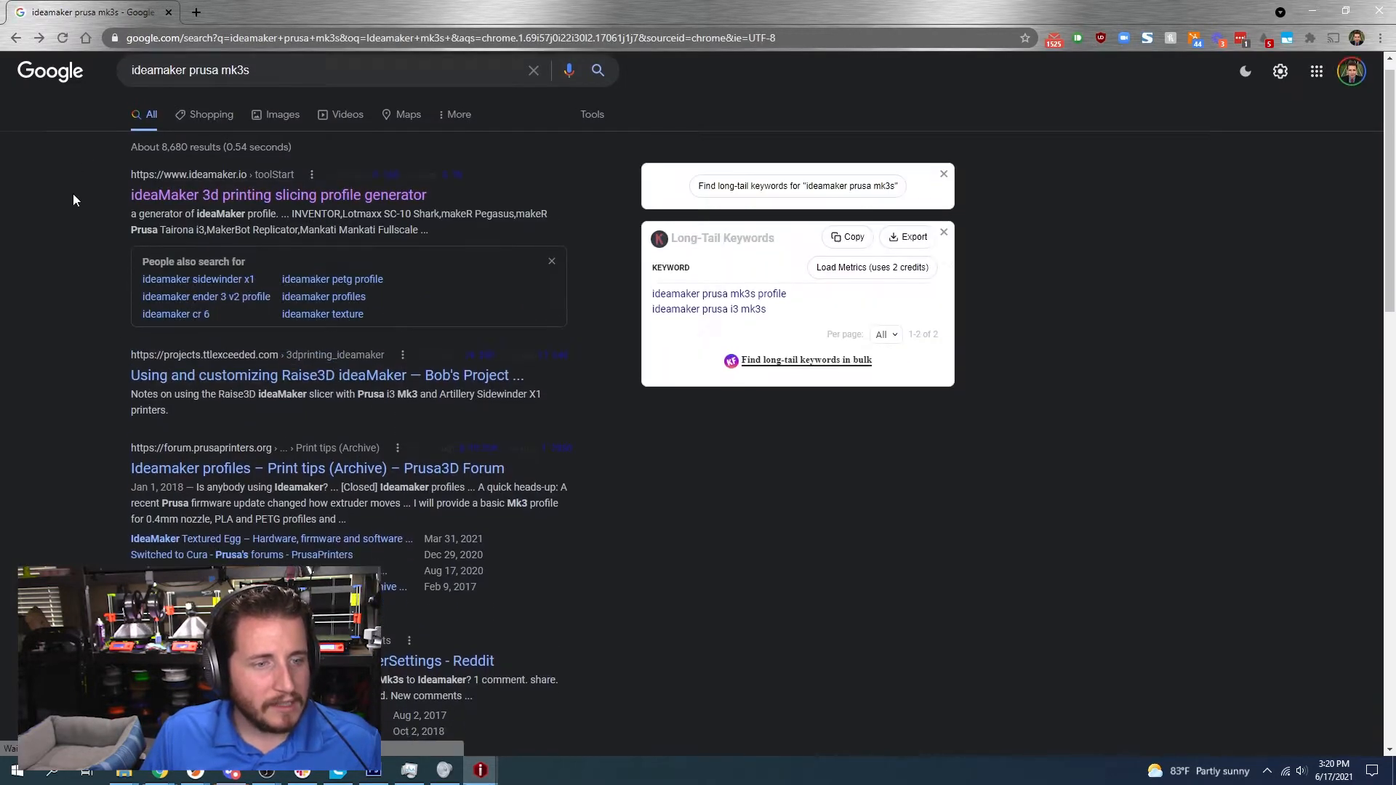
- Open the Prusa3D Forum profiles thread and the Raise3D ideaMaker customizing guide in new tabs, and scan the other search results
{"action": "scroll", "coordinate": [73, 189], "scroll_direction": "down", "scroll_amount": 2}
{"action": "scroll", "coordinate": [75, 188], "scroll_direction": "down", "scroll_amount": 1}
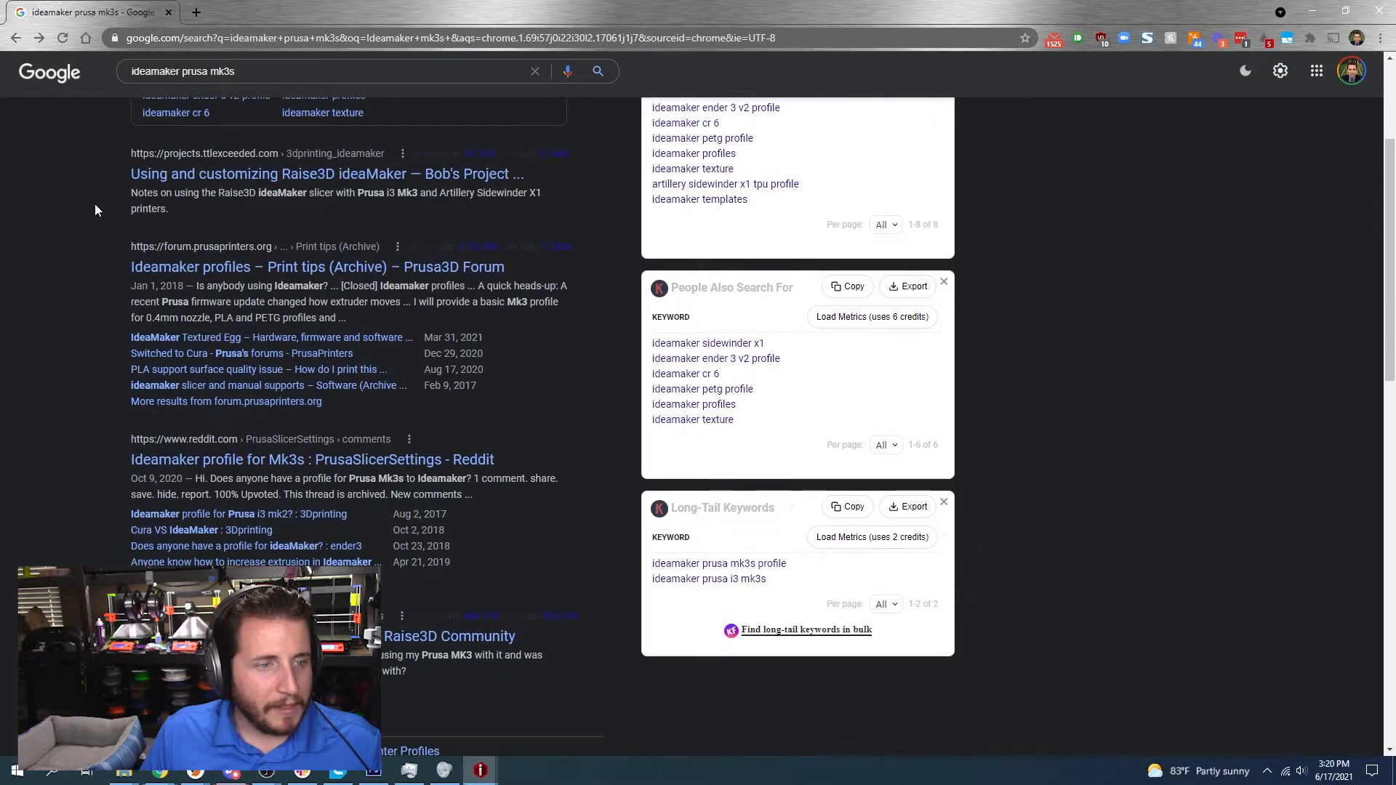
{"action": "middle_click", "coordinate": [202, 273]}
{"action": "middle_click", "coordinate": [207, 175]}
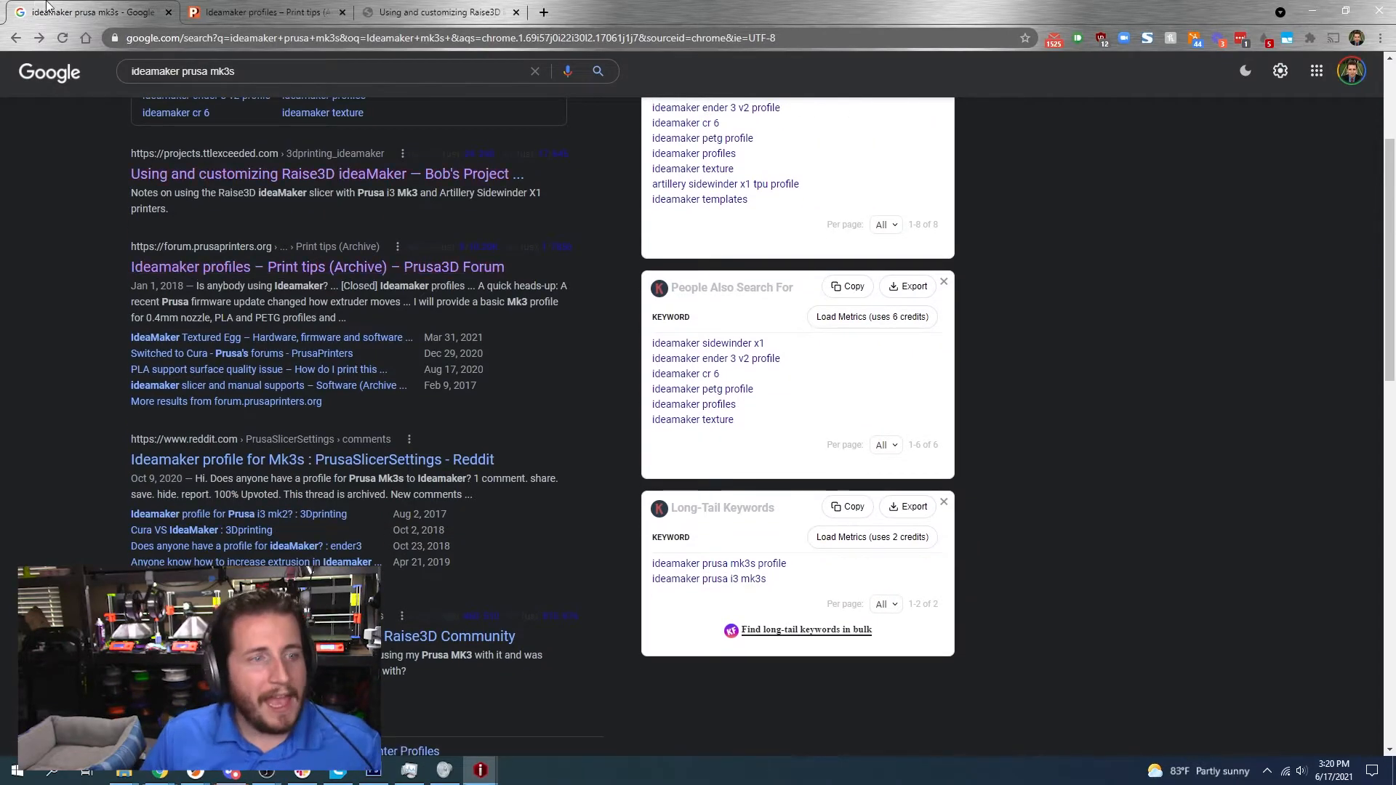
{"action": "scroll", "coordinate": [277, 412], "scroll_direction": "up", "scroll_amount": 3}
{"action": "scroll", "coordinate": [277, 412], "scroll_direction": "up", "scroll_amount": 1}
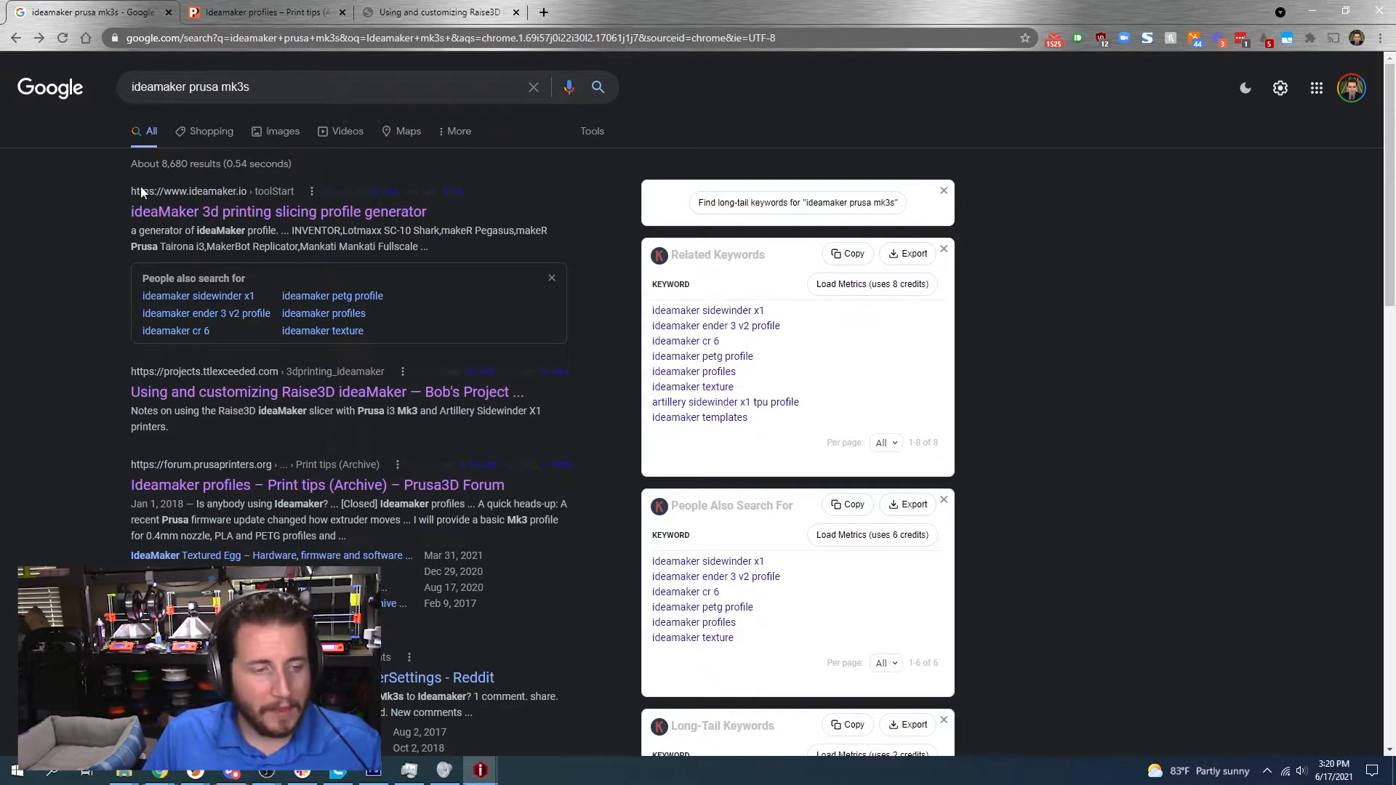
{"action": "scroll", "coordinate": [75, 335], "scroll_direction": "down", "scroll_amount": 5}
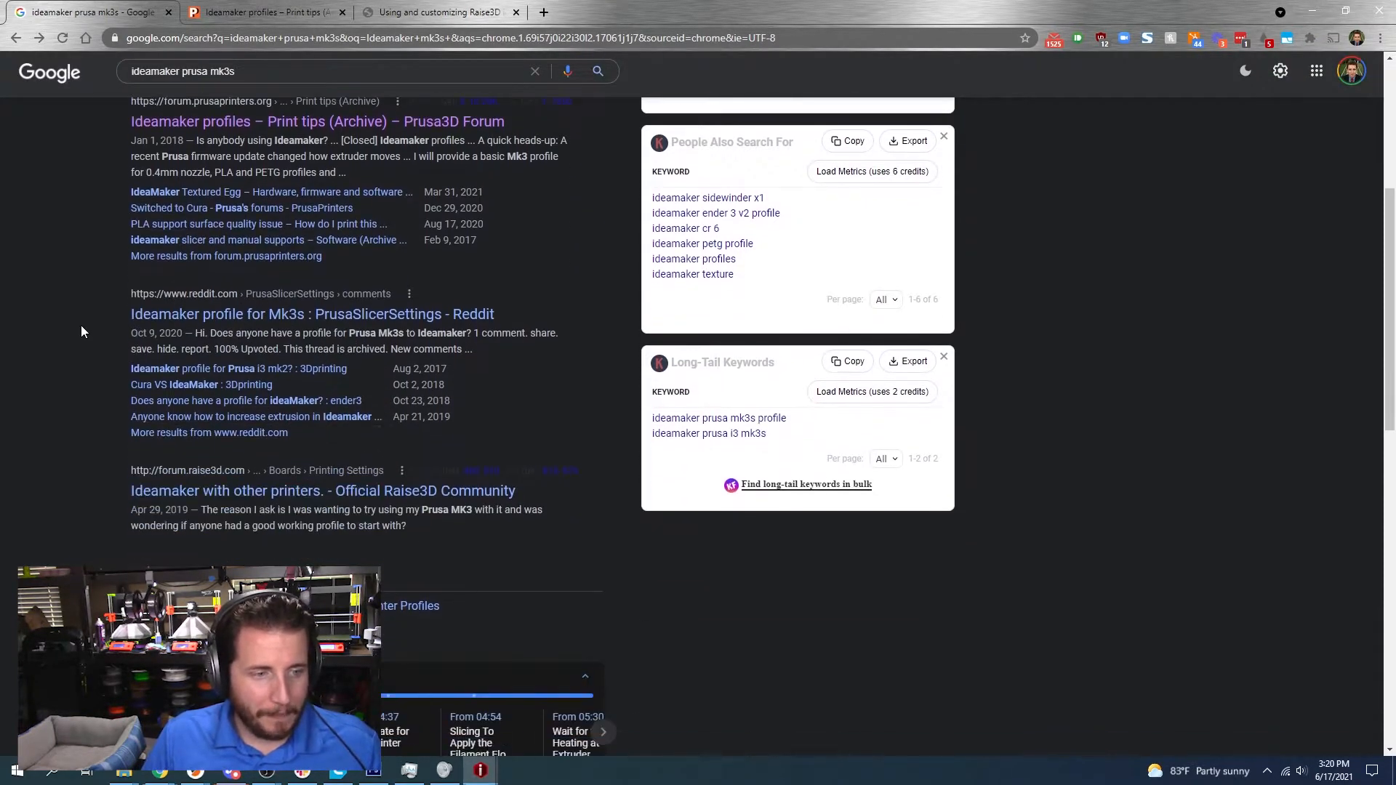
{"action": "scroll", "coordinate": [81, 332], "scroll_direction": "down", "scroll_amount": 2}
{"action": "scroll", "coordinate": [80, 325], "scroll_direction": "up", "scroll_amount": 7}
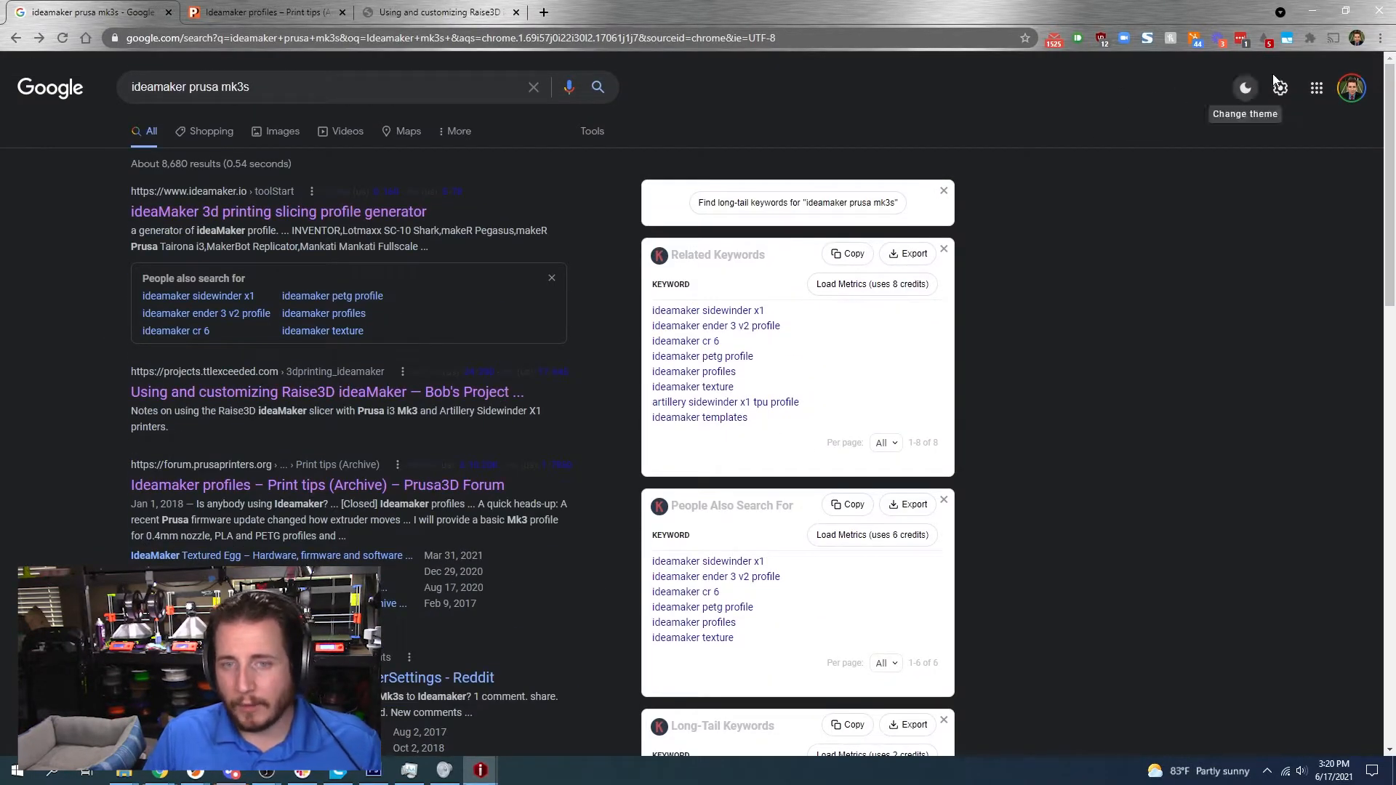
- Return to ideaMaker, check the general settings of the new Prusa MK3s printer and cancel adding it
{"action": "left_click", "coordinate": [1319, 10]}
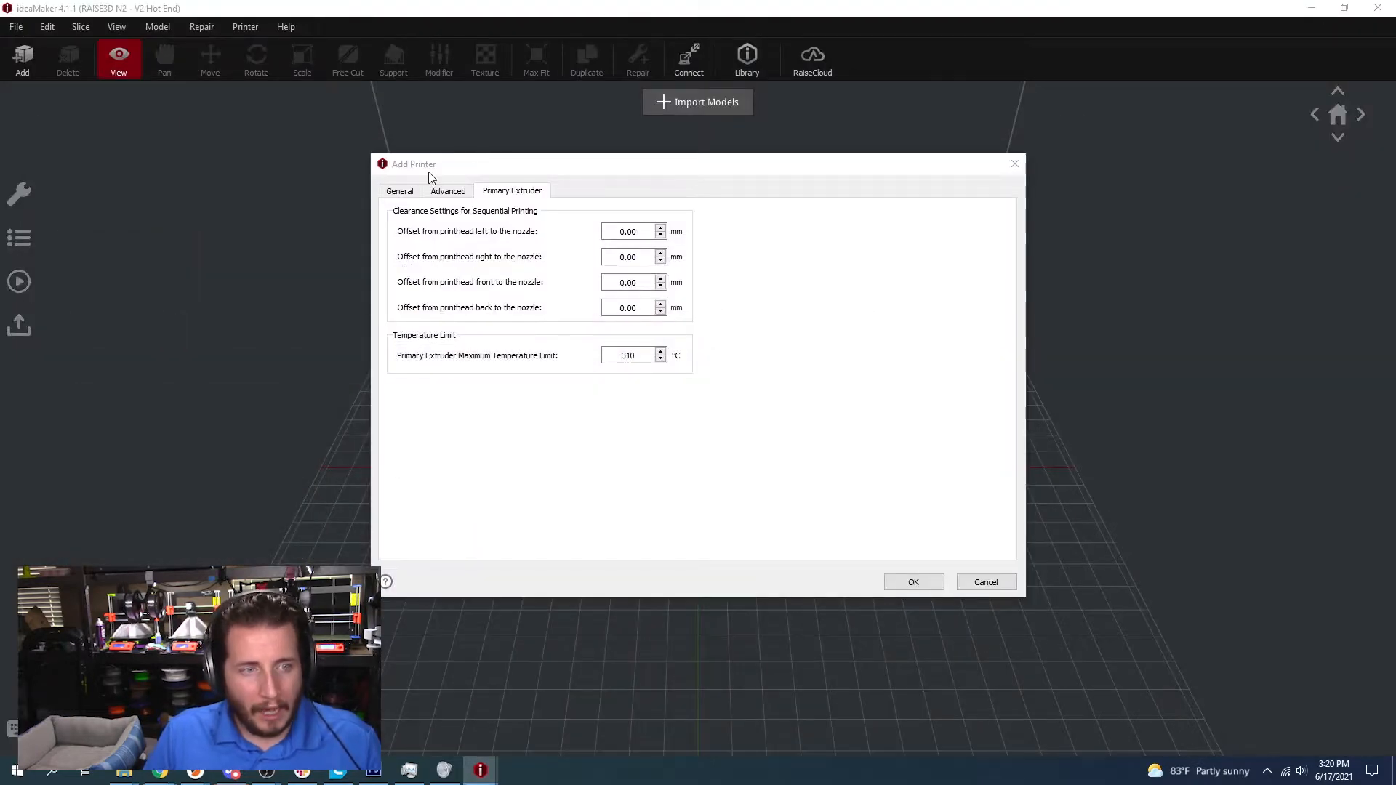
{"action": "left_click", "coordinate": [411, 191]}
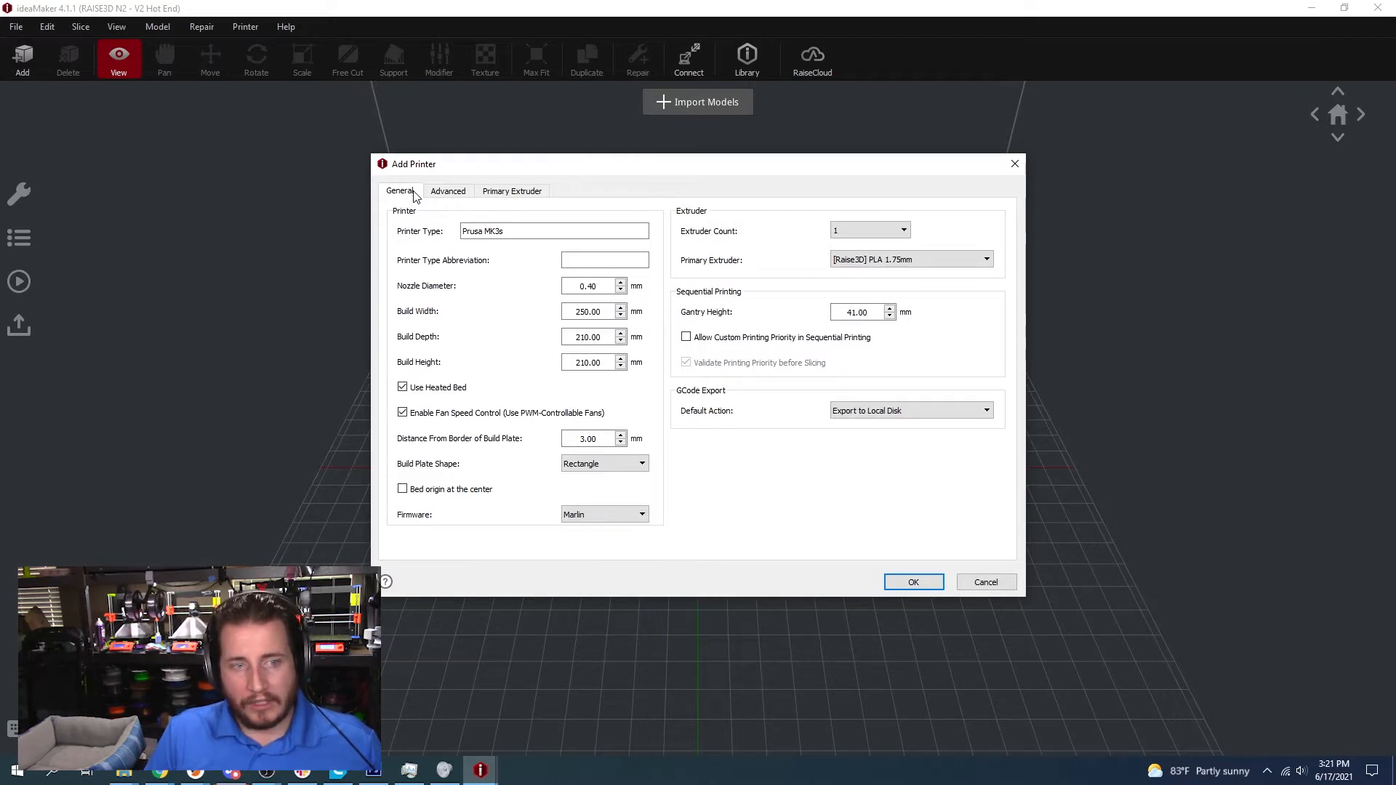
{"action": "left_click", "coordinate": [987, 583]}
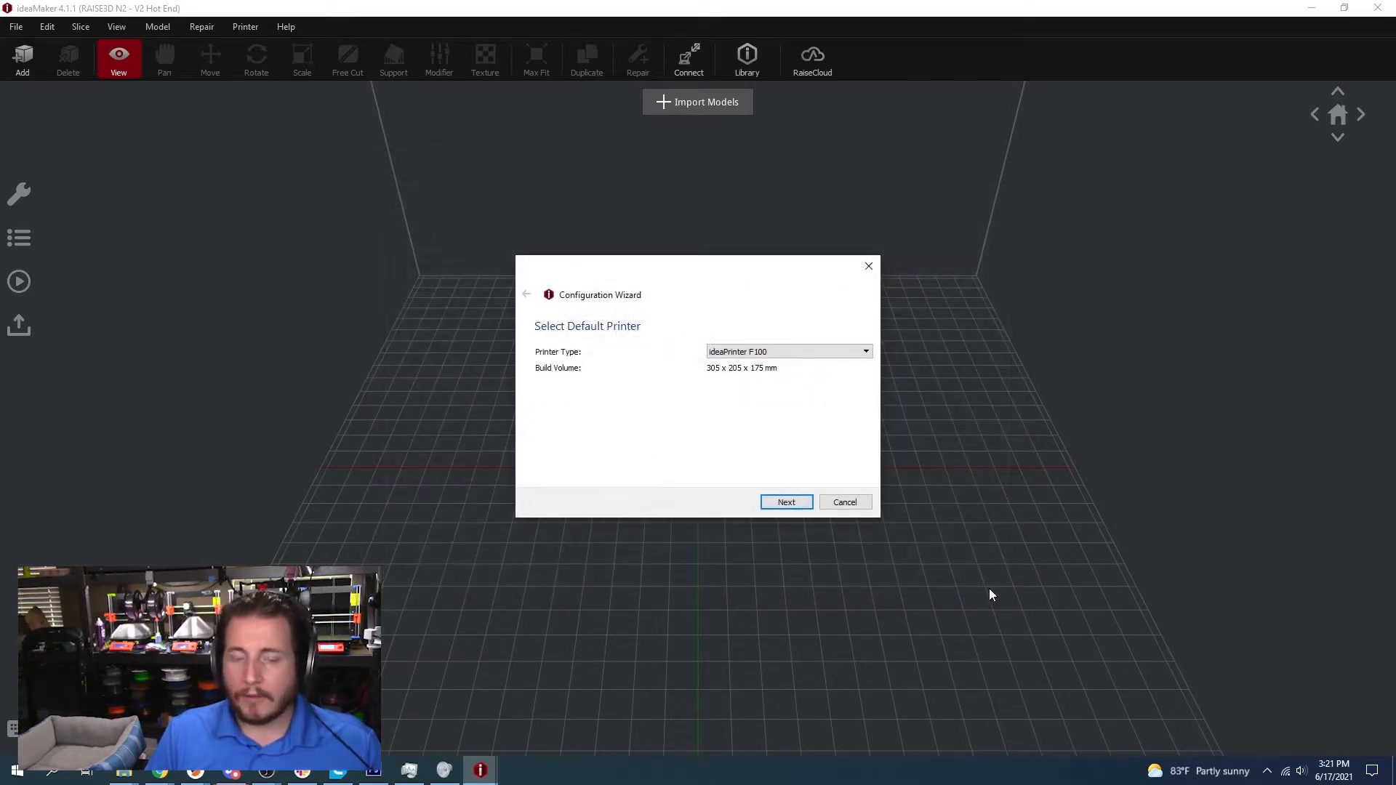
- Complete the Configuration Wizard with RAISE3D N2 Plus - V2 Hot End as default printer and [Raise3D] PLA 1.75mm - V2 Hot End filament
{"action": "left_click", "coordinate": [763, 352]}
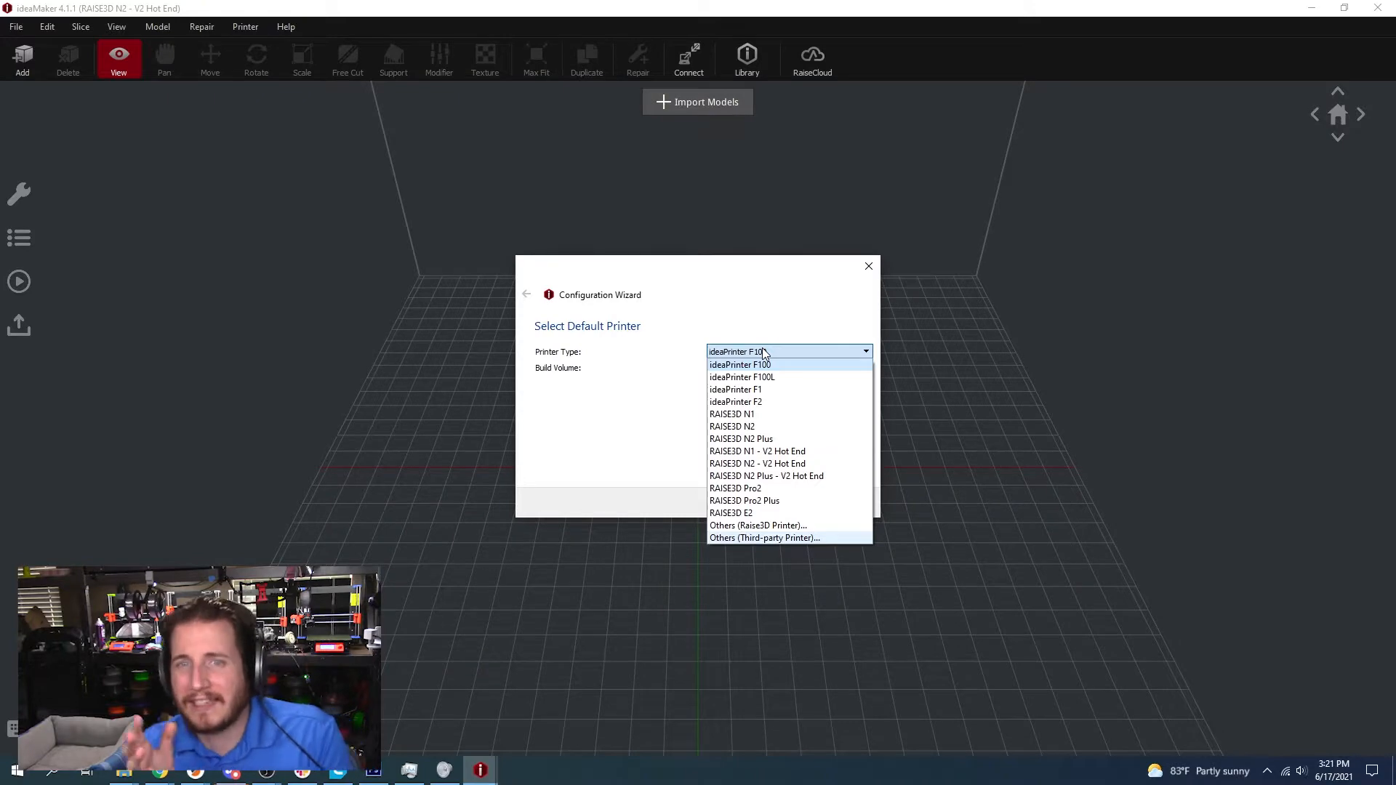
{"action": "left_click", "coordinate": [763, 352]}
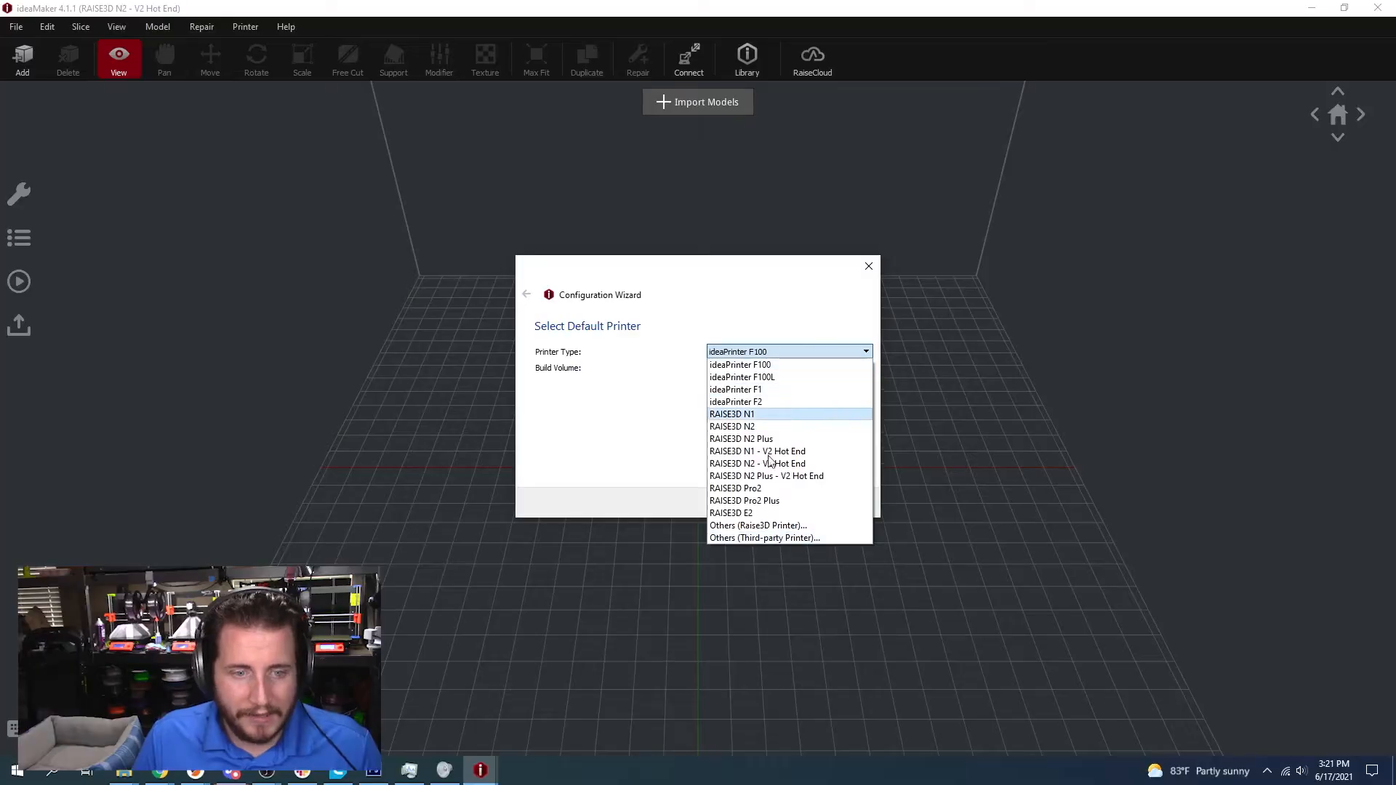
{"action": "left_click", "coordinate": [765, 476]}
{"action": "left_click", "coordinate": [796, 507]}
{"action": "left_click", "coordinate": [796, 508]}
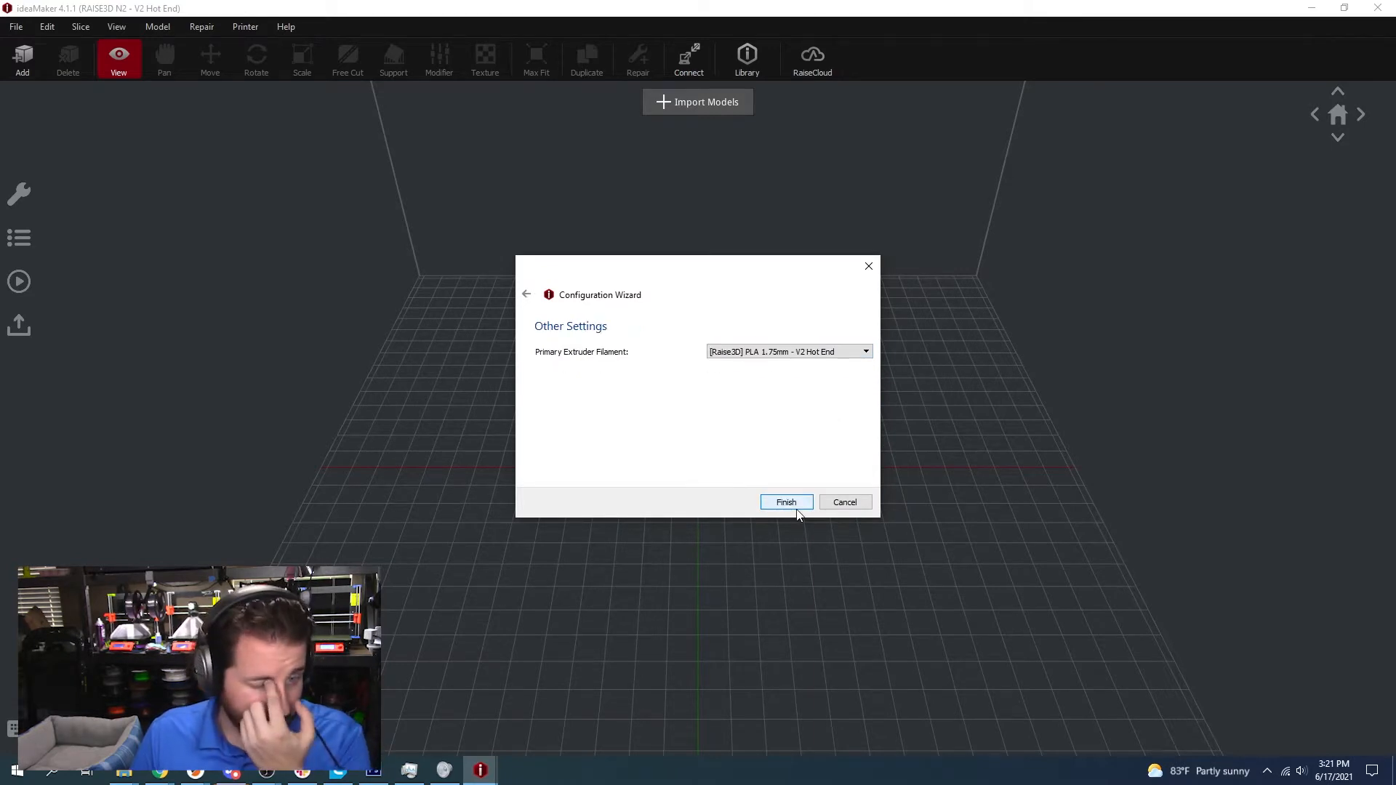
{"action": "left_click", "coordinate": [785, 502]}
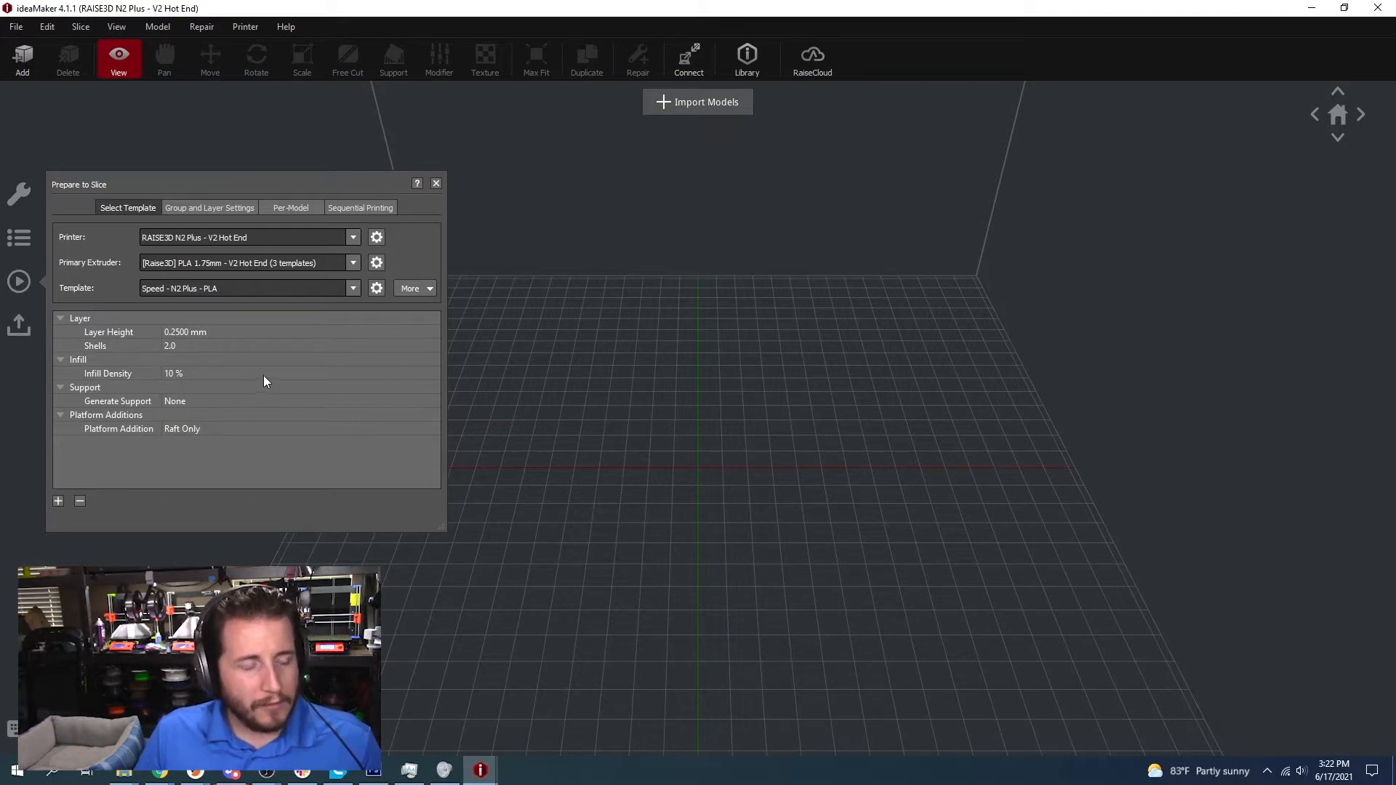
- Set the Speed - N2 Plus - PLA template's layer height to 0.2 mm and infill density to 15 %
{"action": "double_click", "coordinate": [176, 332]}
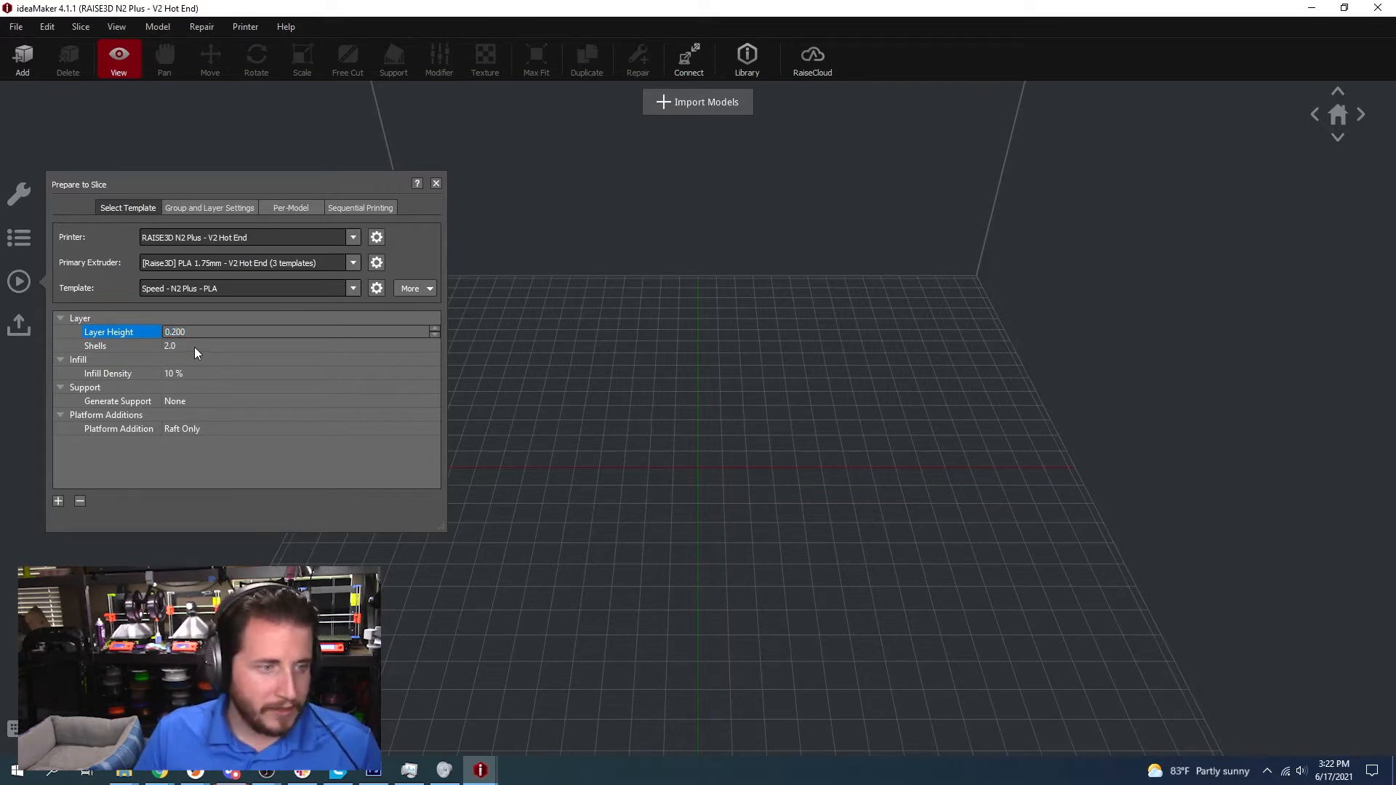
{"action": "left_click", "coordinate": [194, 350]}
{"action": "double_click", "coordinate": [189, 372]}
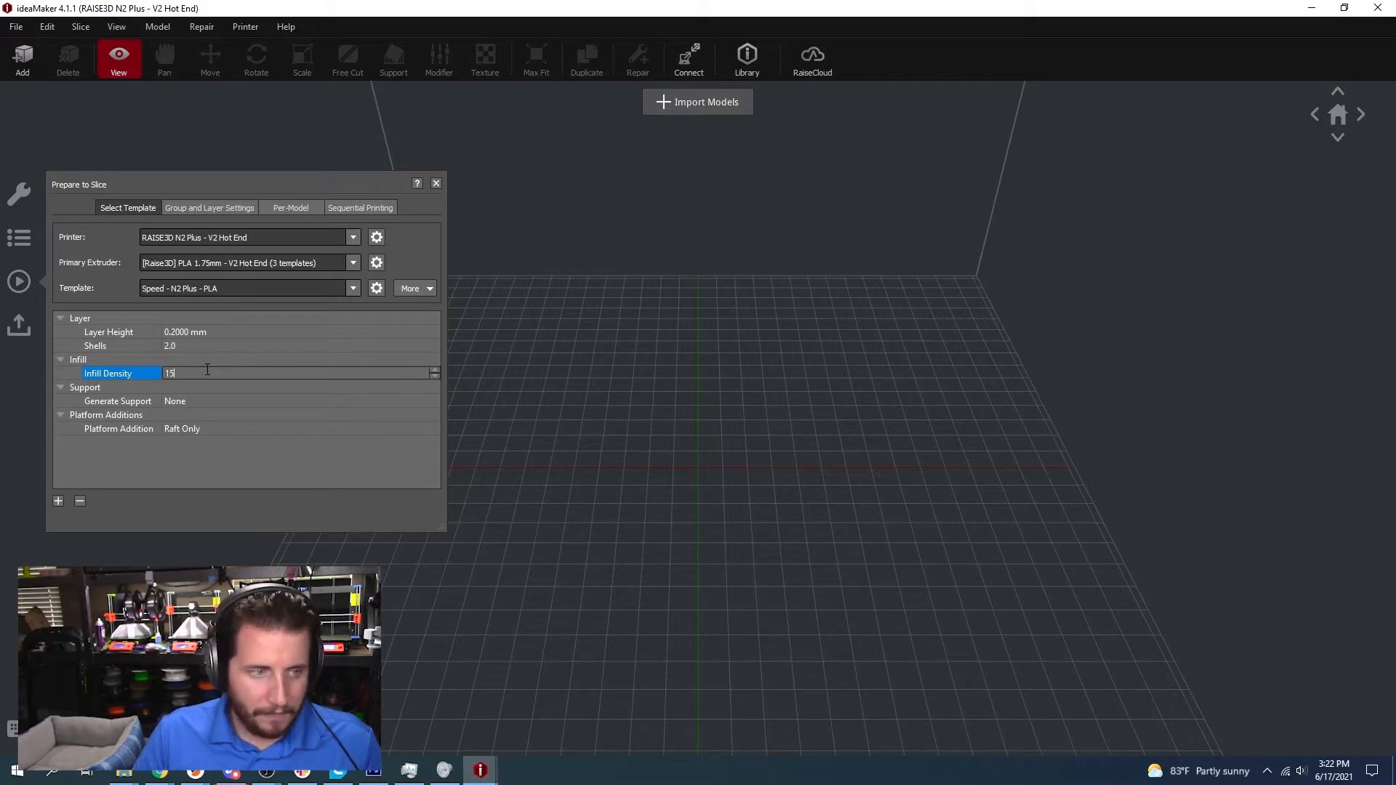
- Set the slicing template's platform addition to None
{"action": "double_click", "coordinate": [218, 430]}
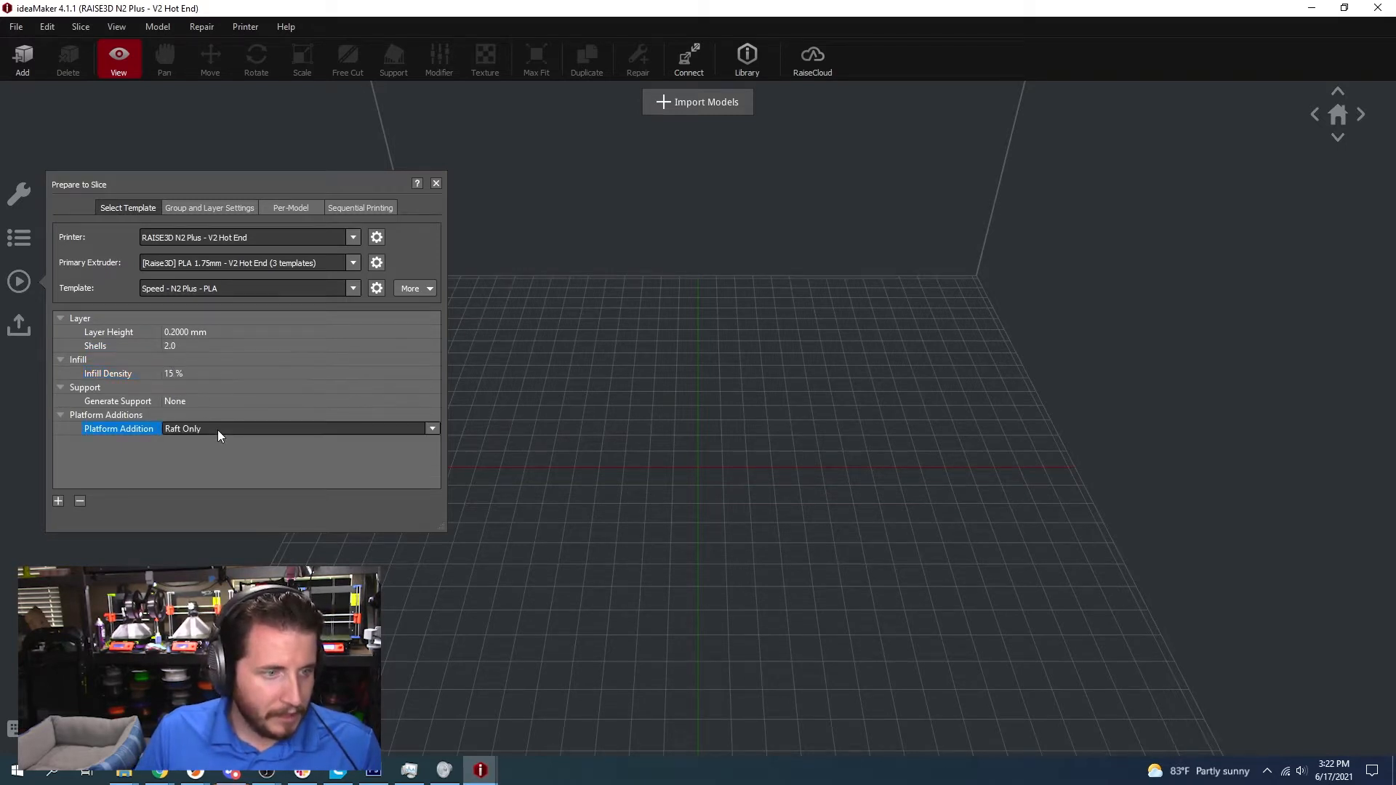
{"action": "left_click", "coordinate": [430, 431]}
{"action": "left_click", "coordinate": [308, 447]}
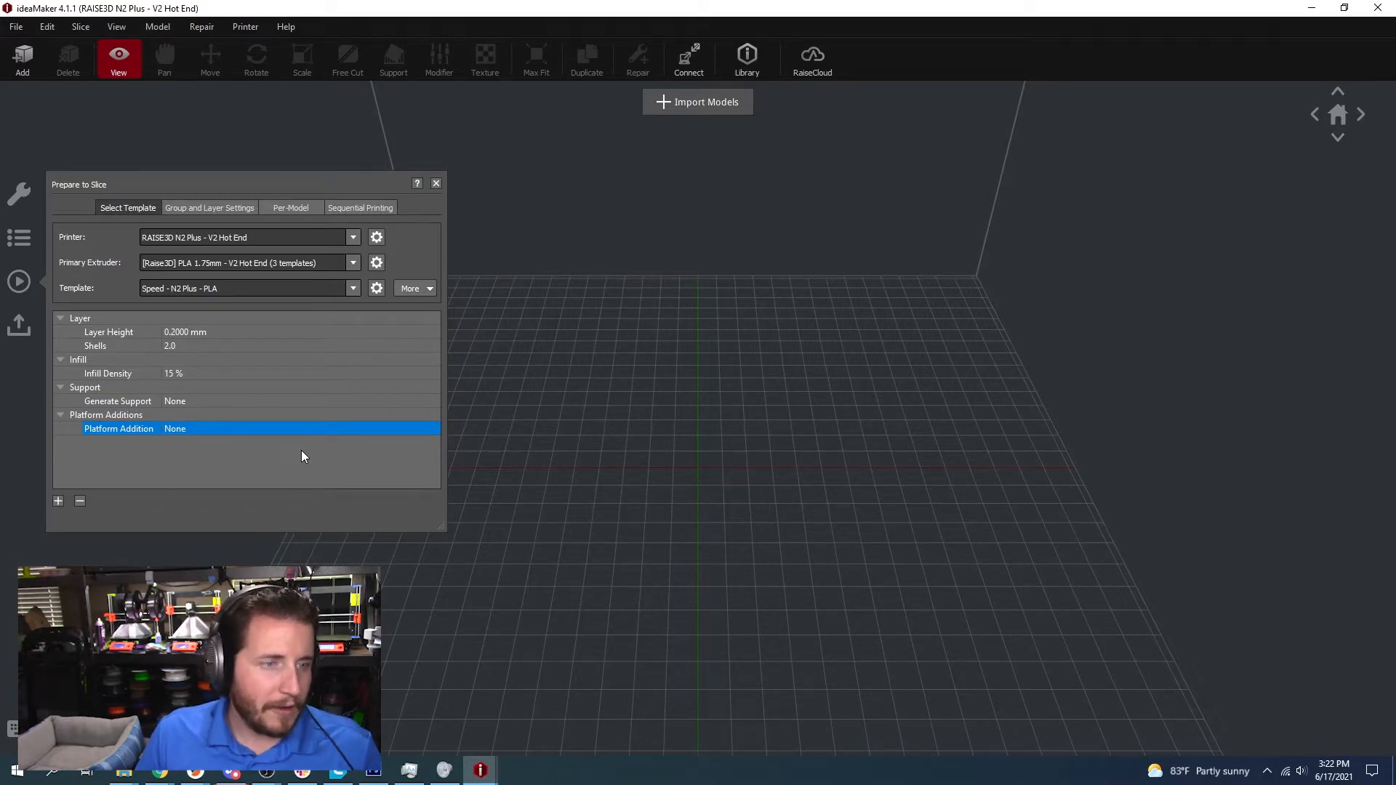
- Look through the group and layer, per-model and sequential printing settings for slicing, and close the slicing setup
{"action": "left_click", "coordinate": [199, 209]}
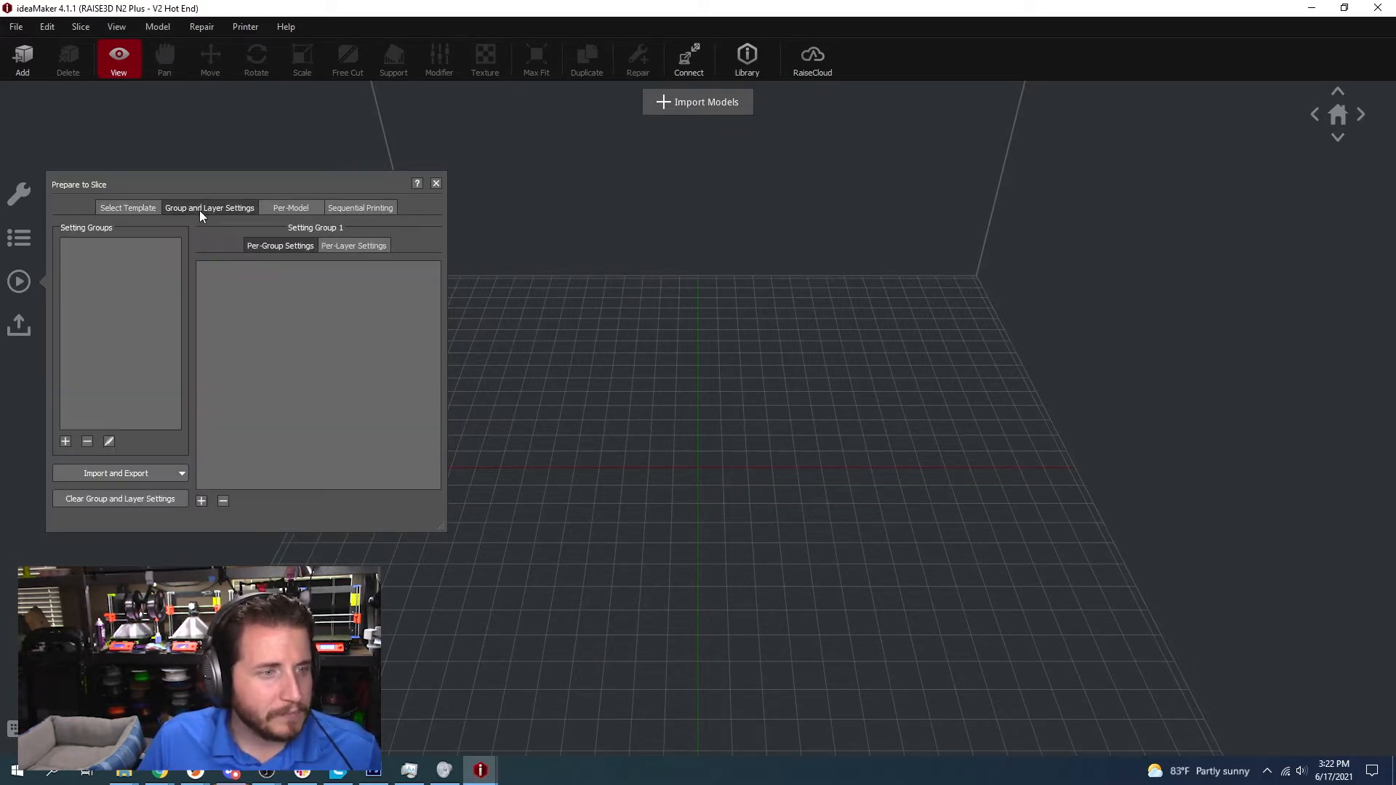
{"action": "left_click", "coordinate": [275, 209]}
{"action": "left_click", "coordinate": [369, 210]}
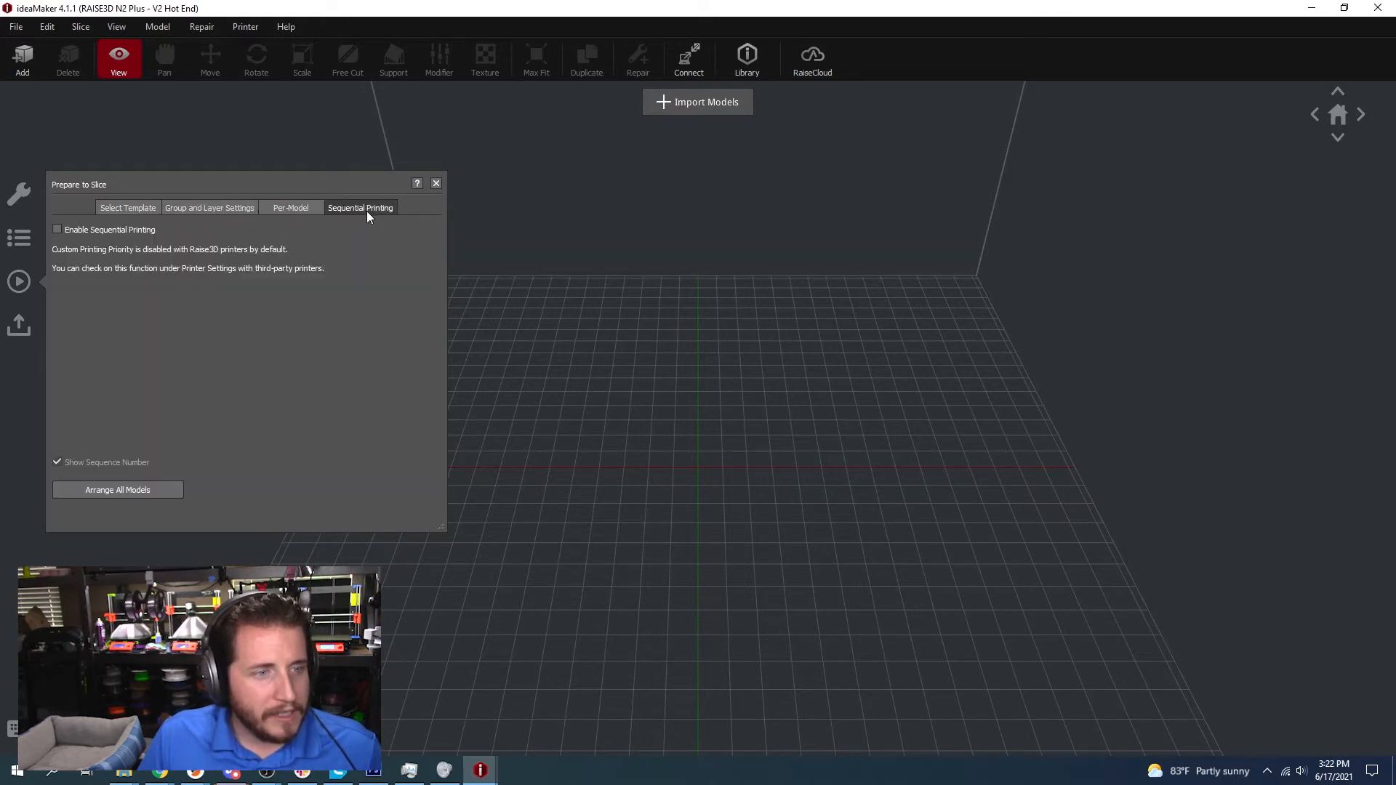
{"action": "left_click", "coordinate": [291, 209]}
{"action": "left_click", "coordinate": [232, 209]}
{"action": "left_click", "coordinate": [131, 207]}
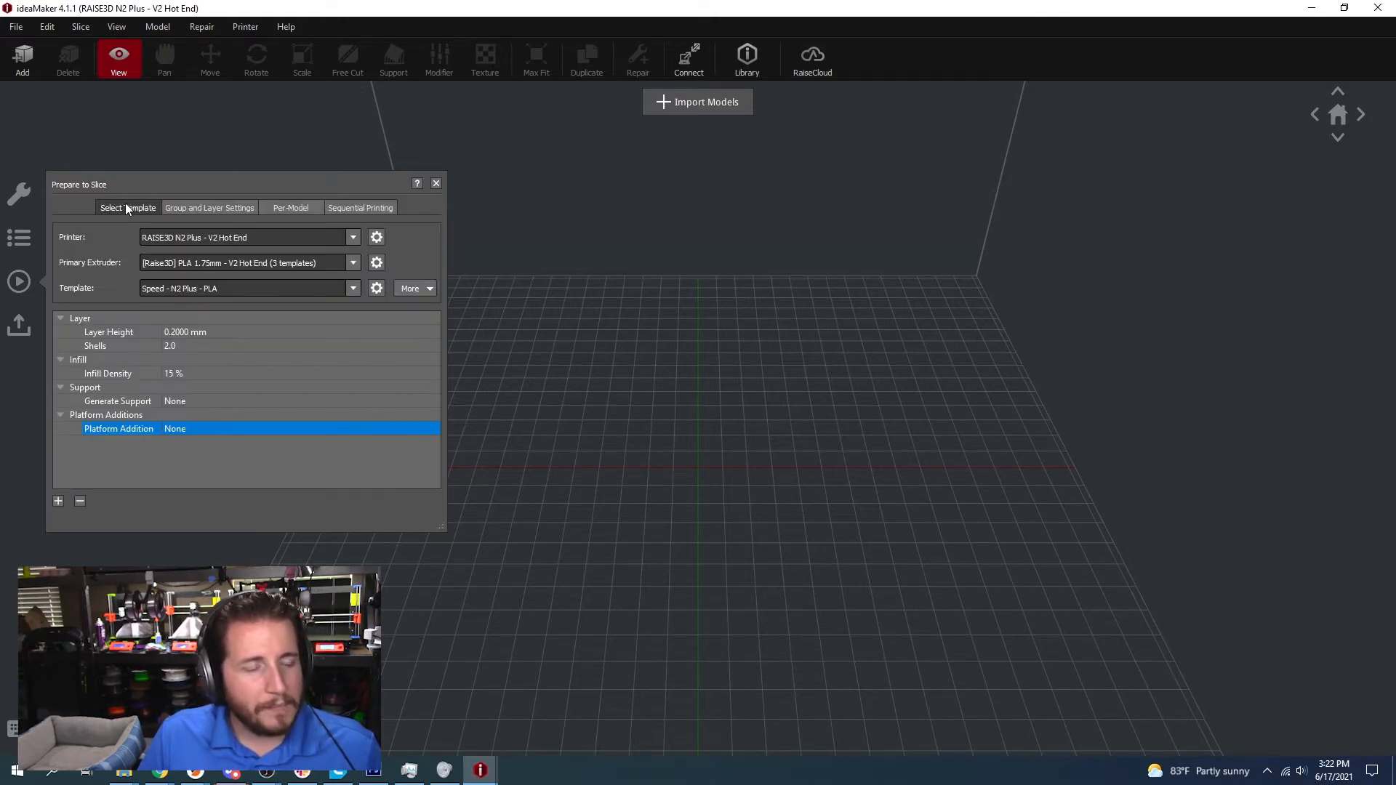
{"action": "left_click", "coordinate": [183, 210]}
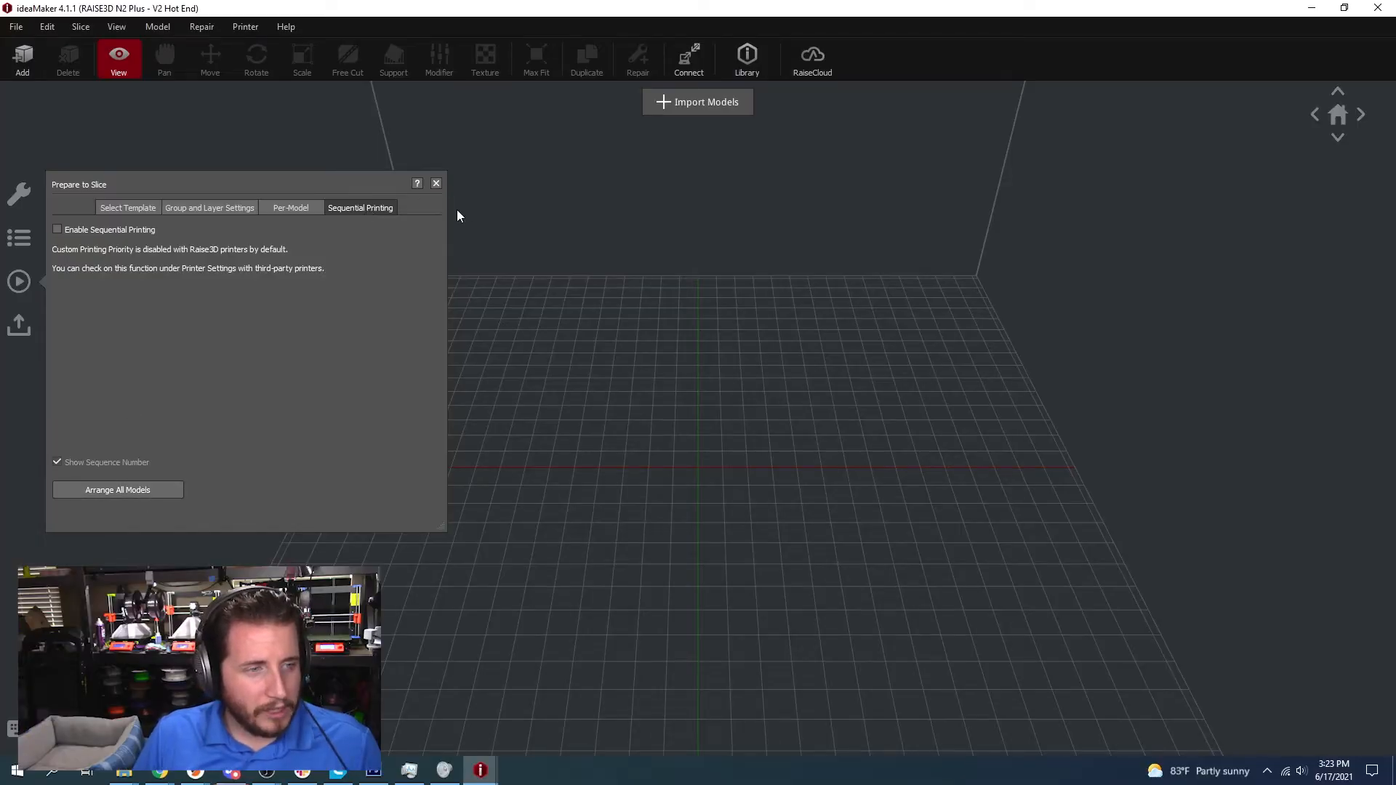
{"action": "left_click", "coordinate": [436, 183]}
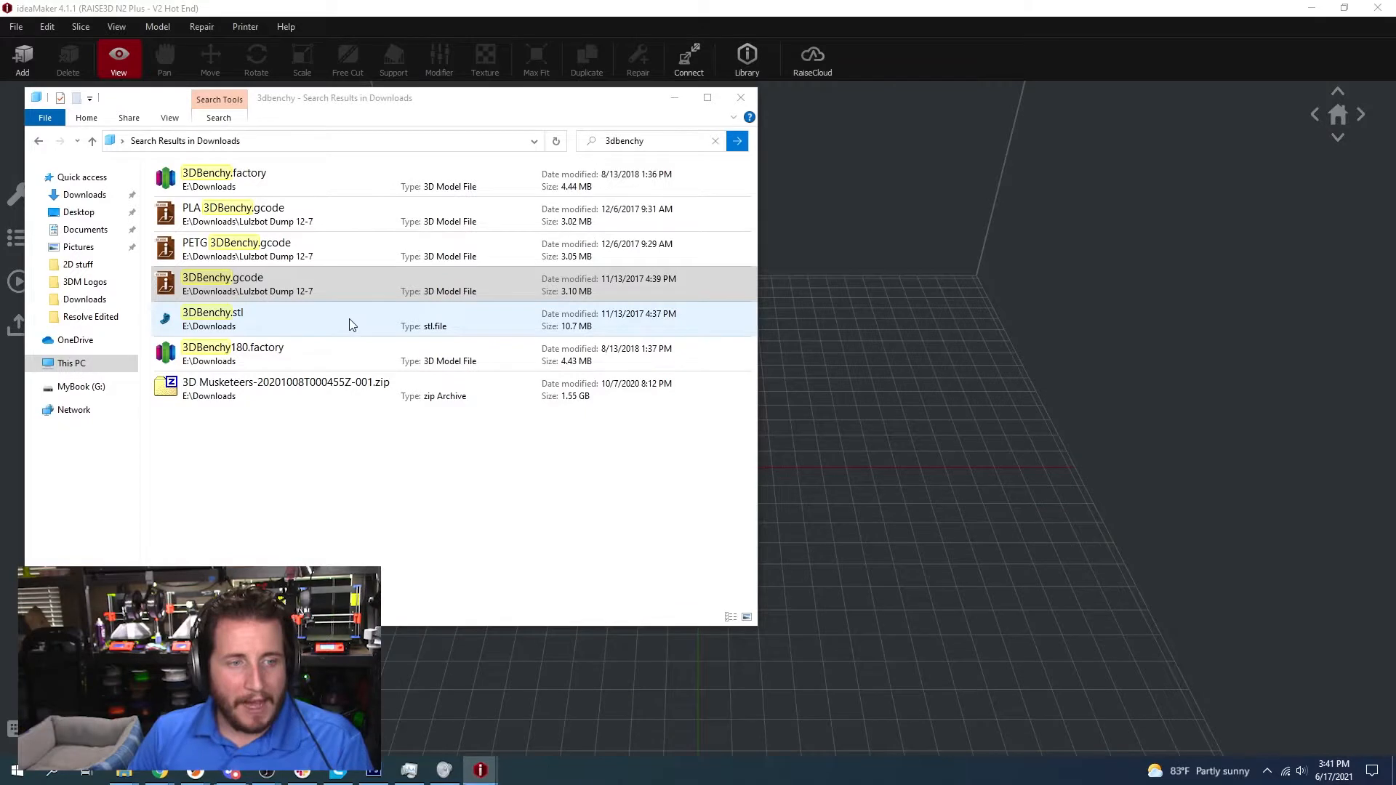
- Try to drop 3DBenchy.stl from the File Explorer search results onto the ideaMaker build plate, and return to ideaMaker
{"action": "left_click", "coordinate": [313, 319]}
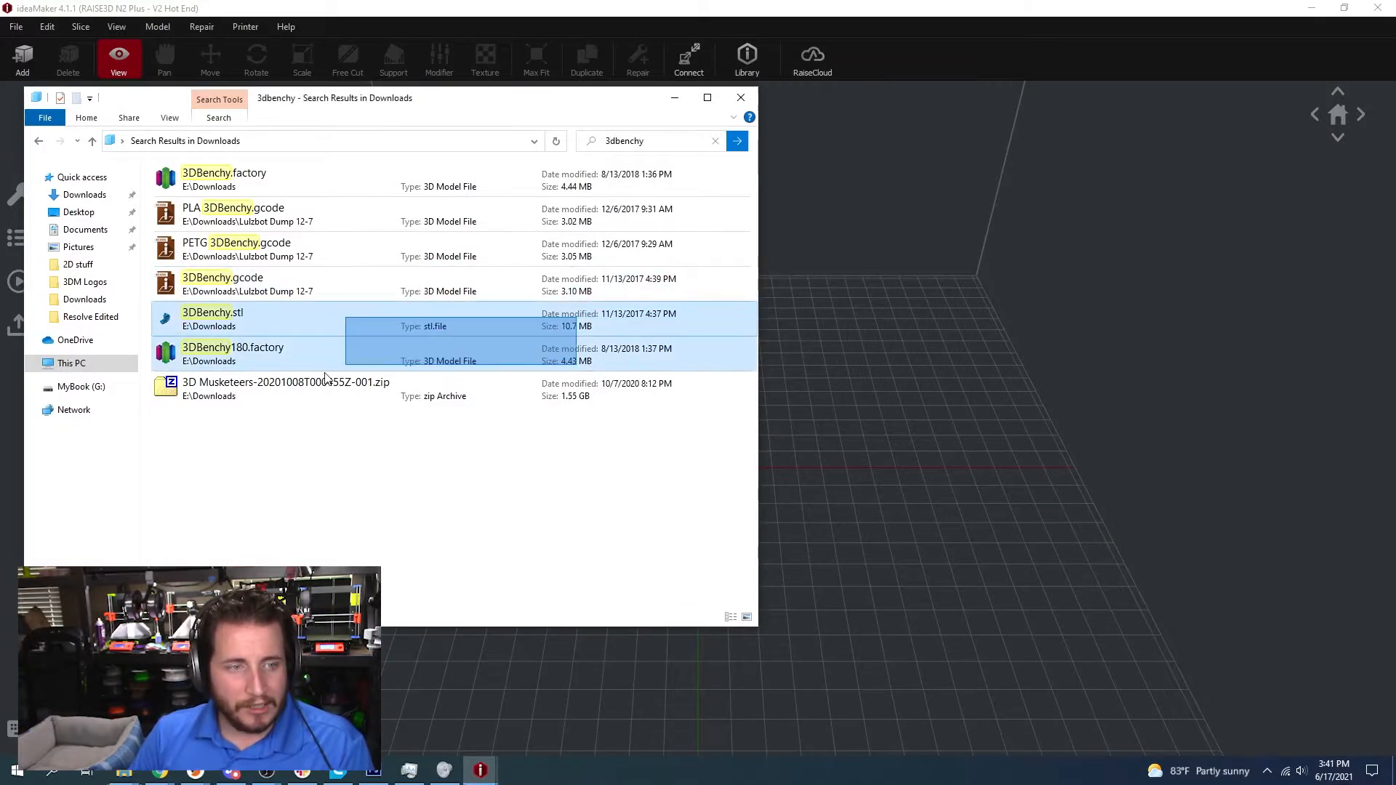
{"action": "left_click_drag", "start_coordinate": [305, 317], "coordinate": [1081, 320]}
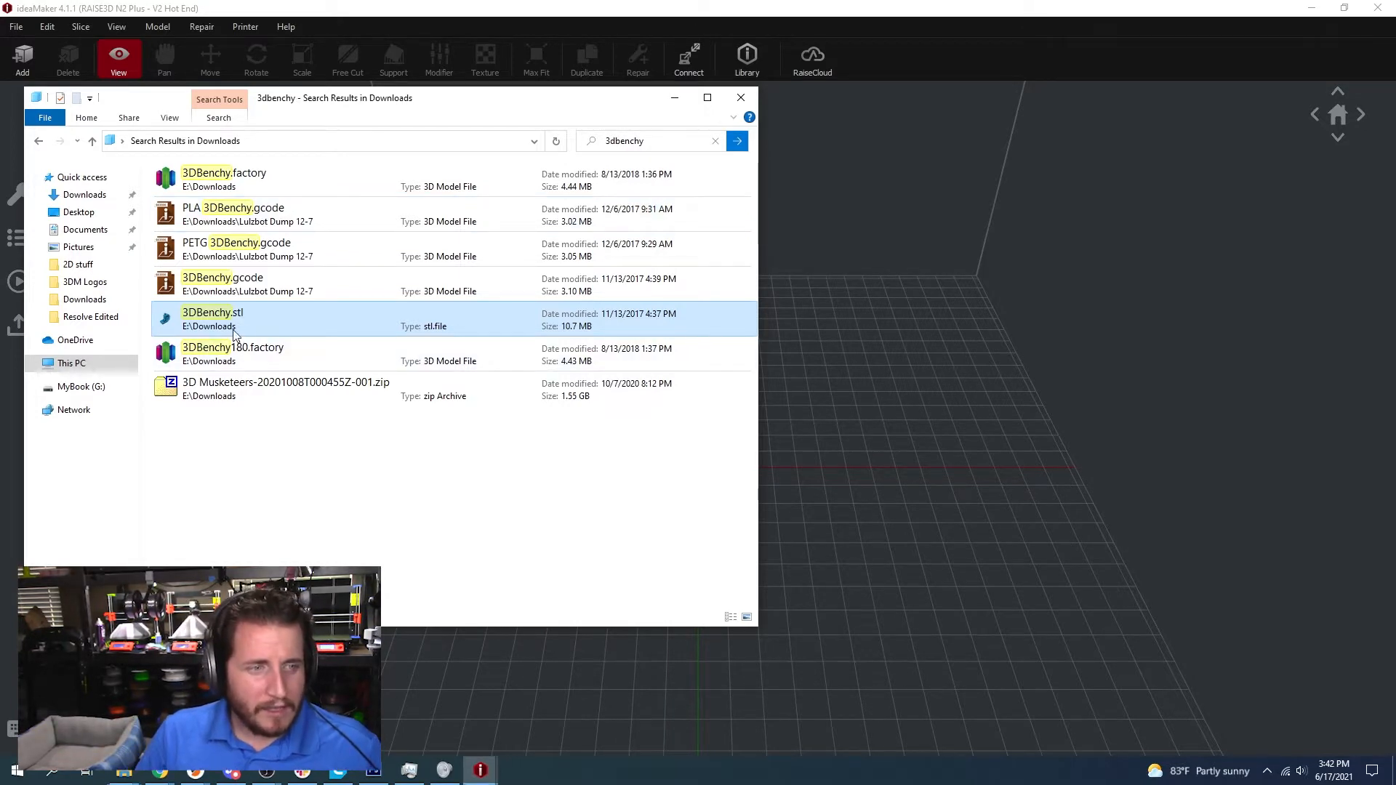
{"action": "left_click_drag", "start_coordinate": [1031, 316], "coordinate": [1032, 316]}
{"action": "left_click_drag", "start_coordinate": [573, 327], "coordinate": [909, 312]}
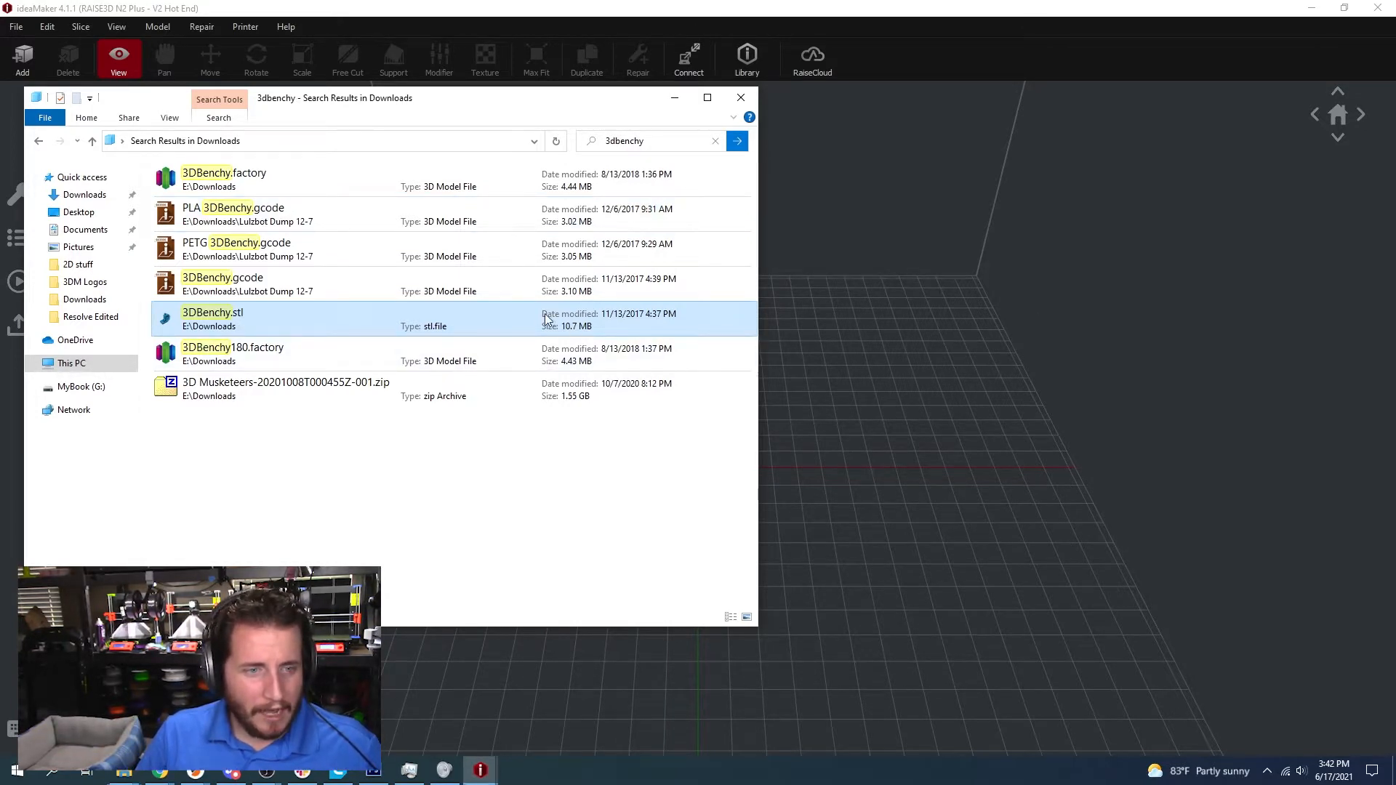
{"action": "left_click", "coordinate": [1082, 321]}
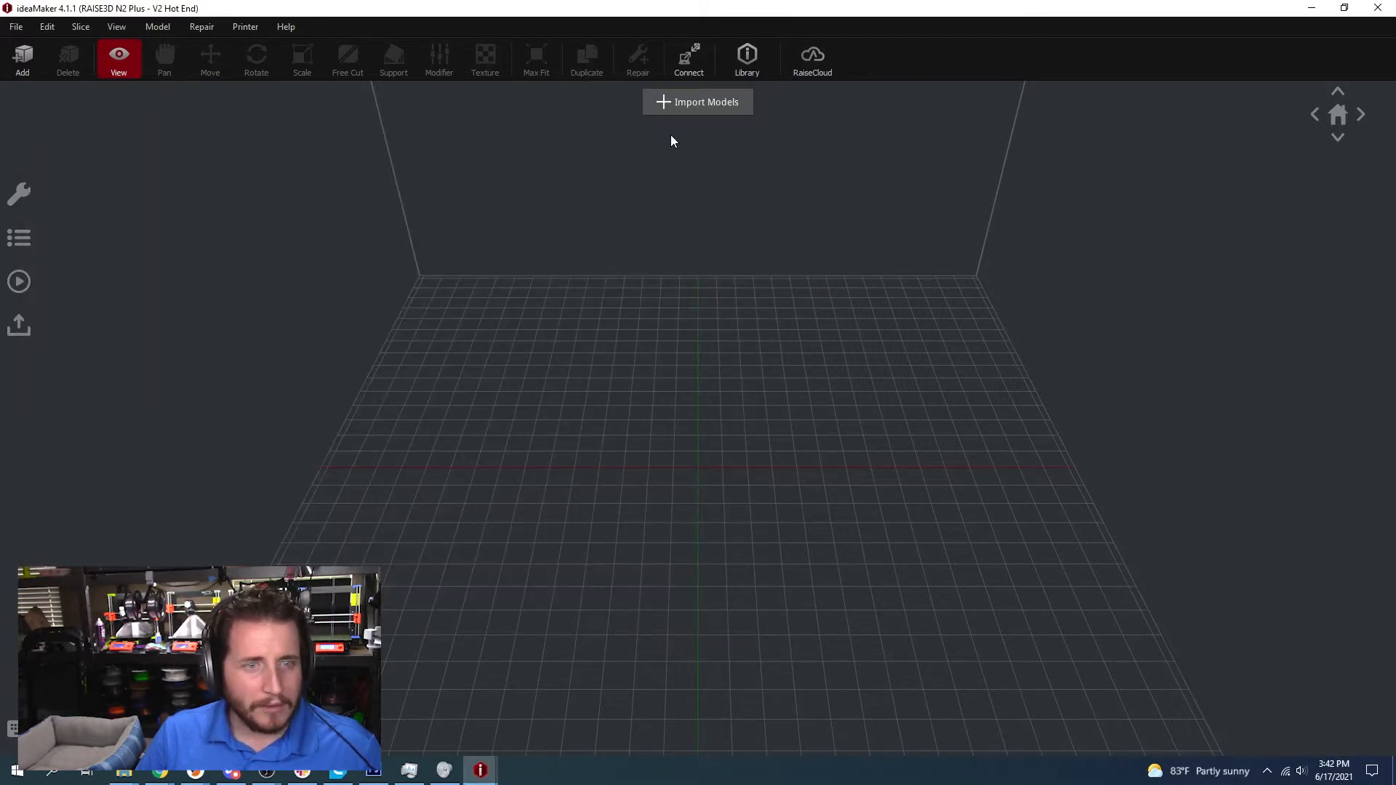
- Import the 3DBenchy.stl model onto the build plate and view it from a lower angle
{"action": "left_click", "coordinate": [714, 102]}
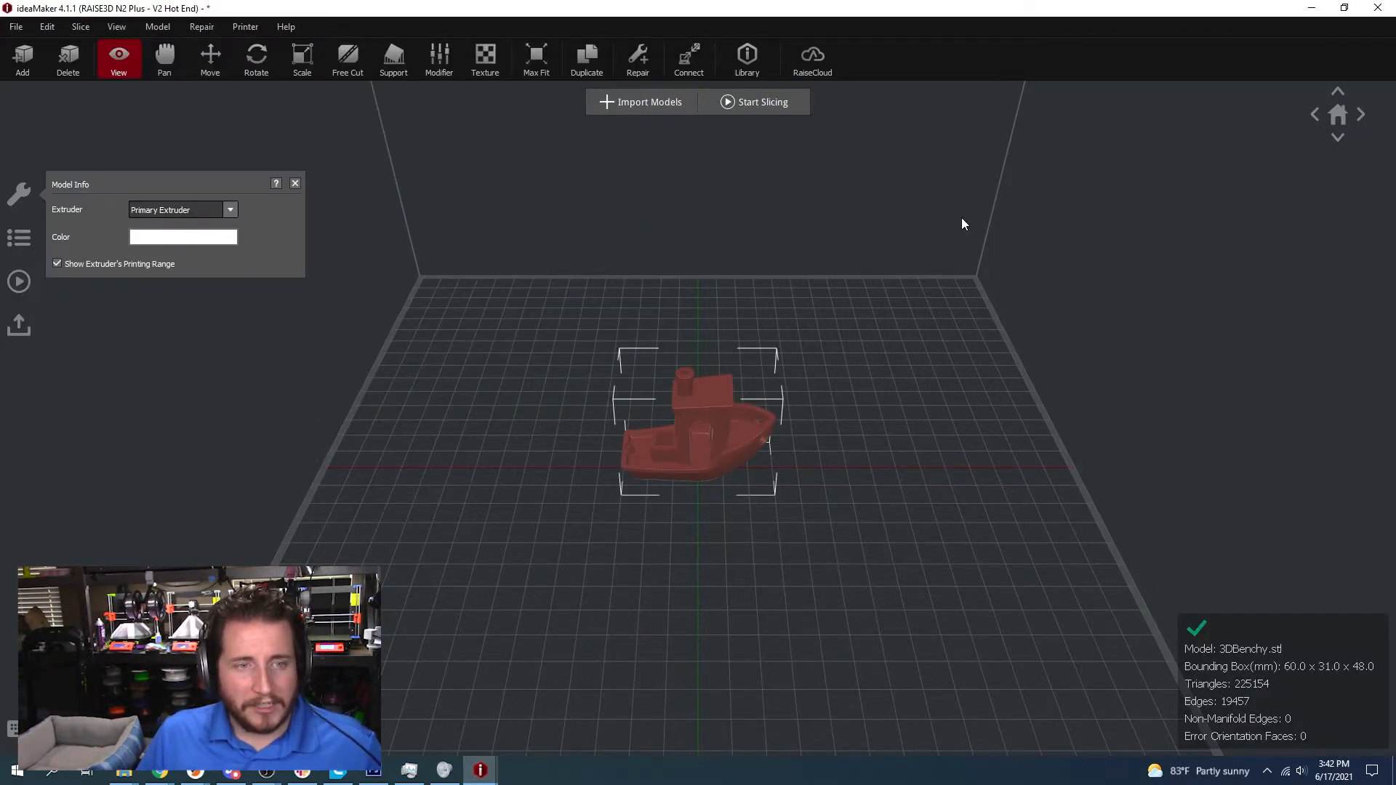
{"action": "left_click_drag", "start_coordinate": [954, 403], "coordinate": [947, 278]}
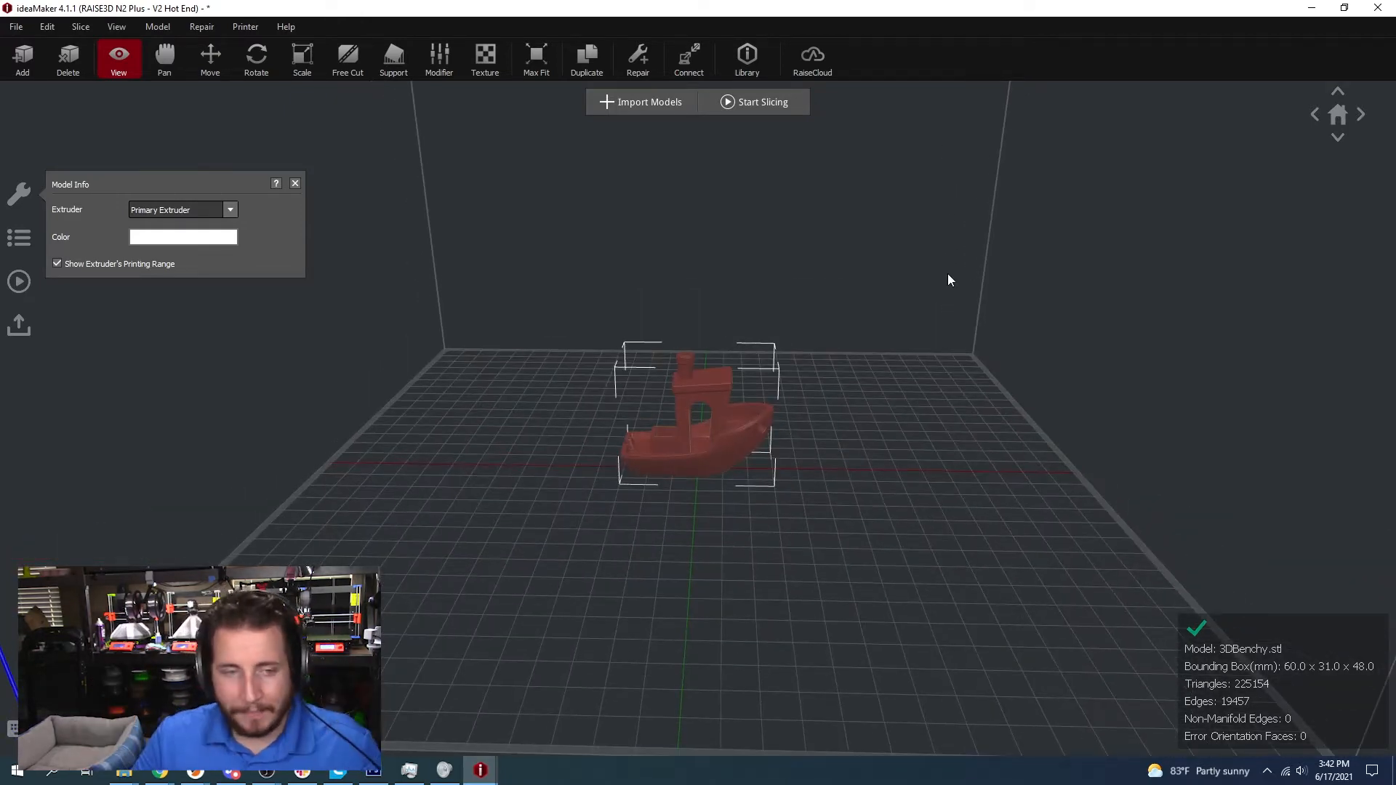
{"action": "mouse_move", "coordinate": [872, 374]}
{"action": "left_mouse_down"}
{"action": "mouse_move", "coordinate": [829, 360]}
{"action": "mouse_move", "coordinate": [899, 369]}
{"action": "left_mouse_up"}
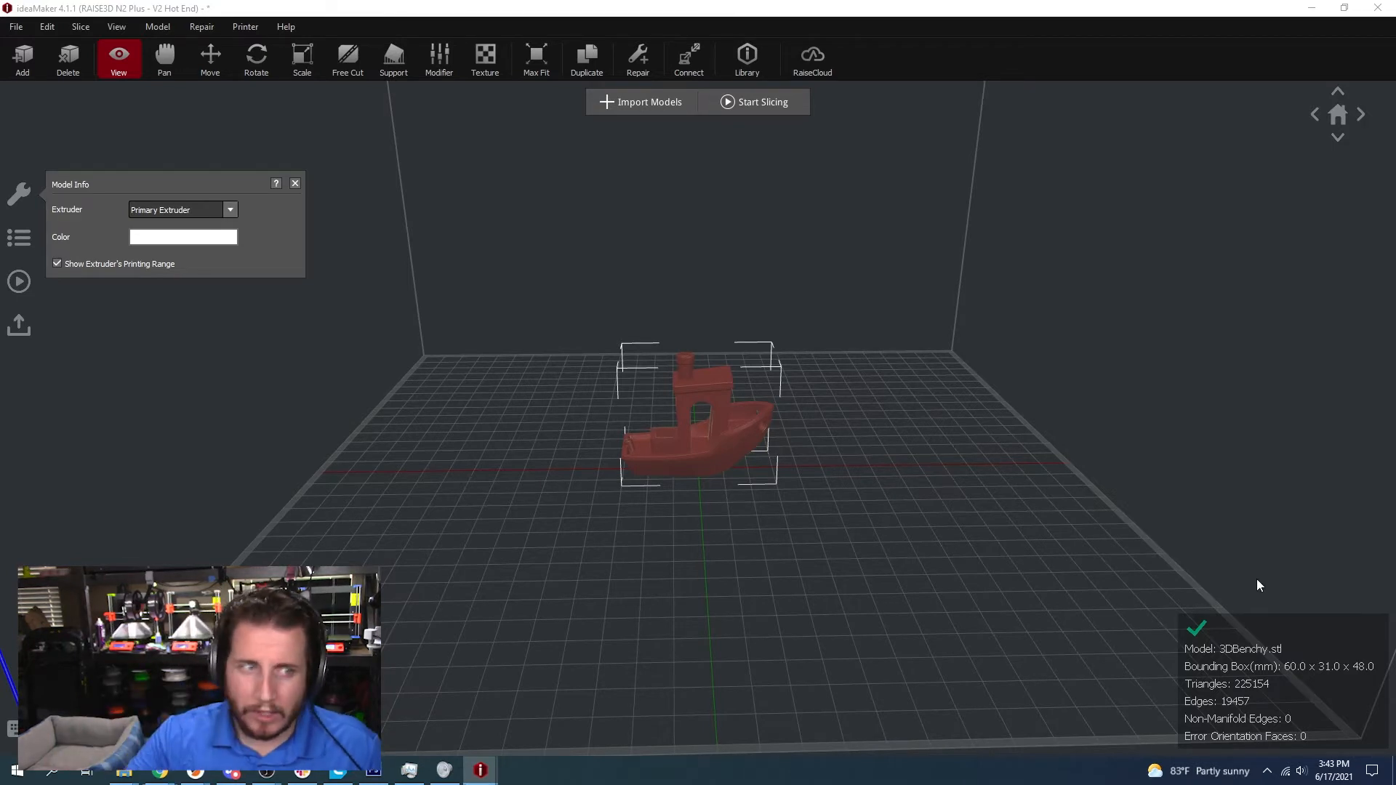
- Check which extruders are available for the boat model, keeping Primary Extruder
{"action": "left_click", "coordinate": [233, 211]}
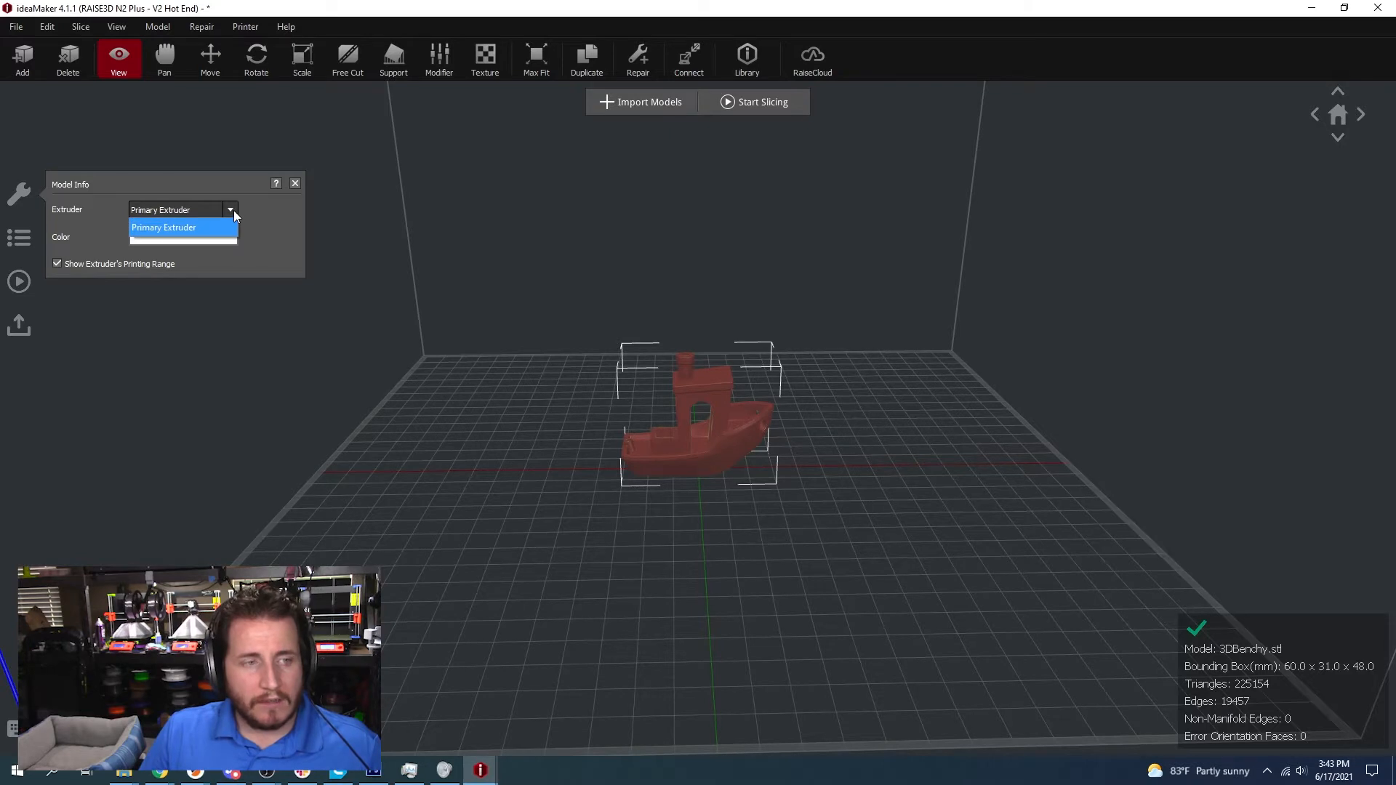
{"action": "left_click", "coordinate": [280, 210]}
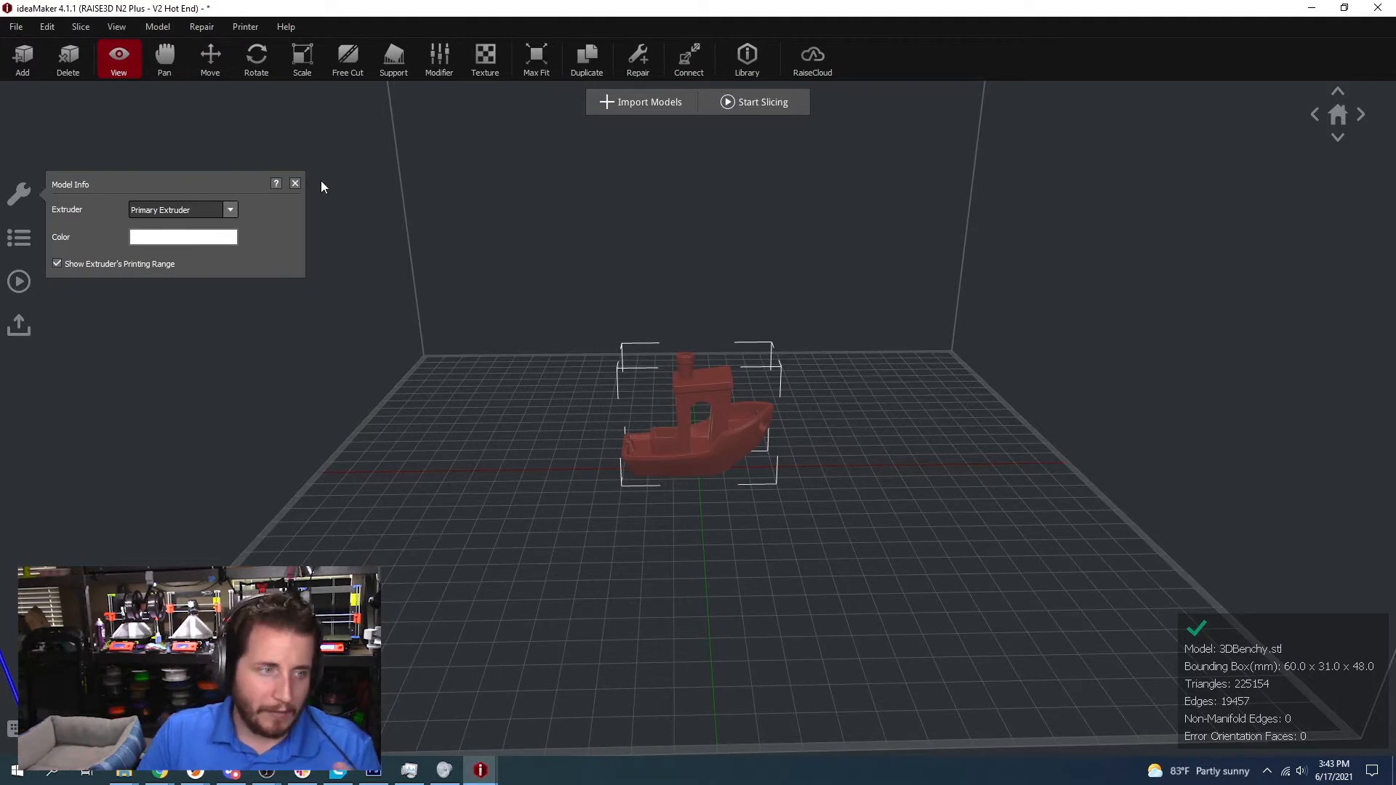
{"action": "left_click", "coordinate": [224, 209]}
{"action": "left_click", "coordinate": [239, 213]}
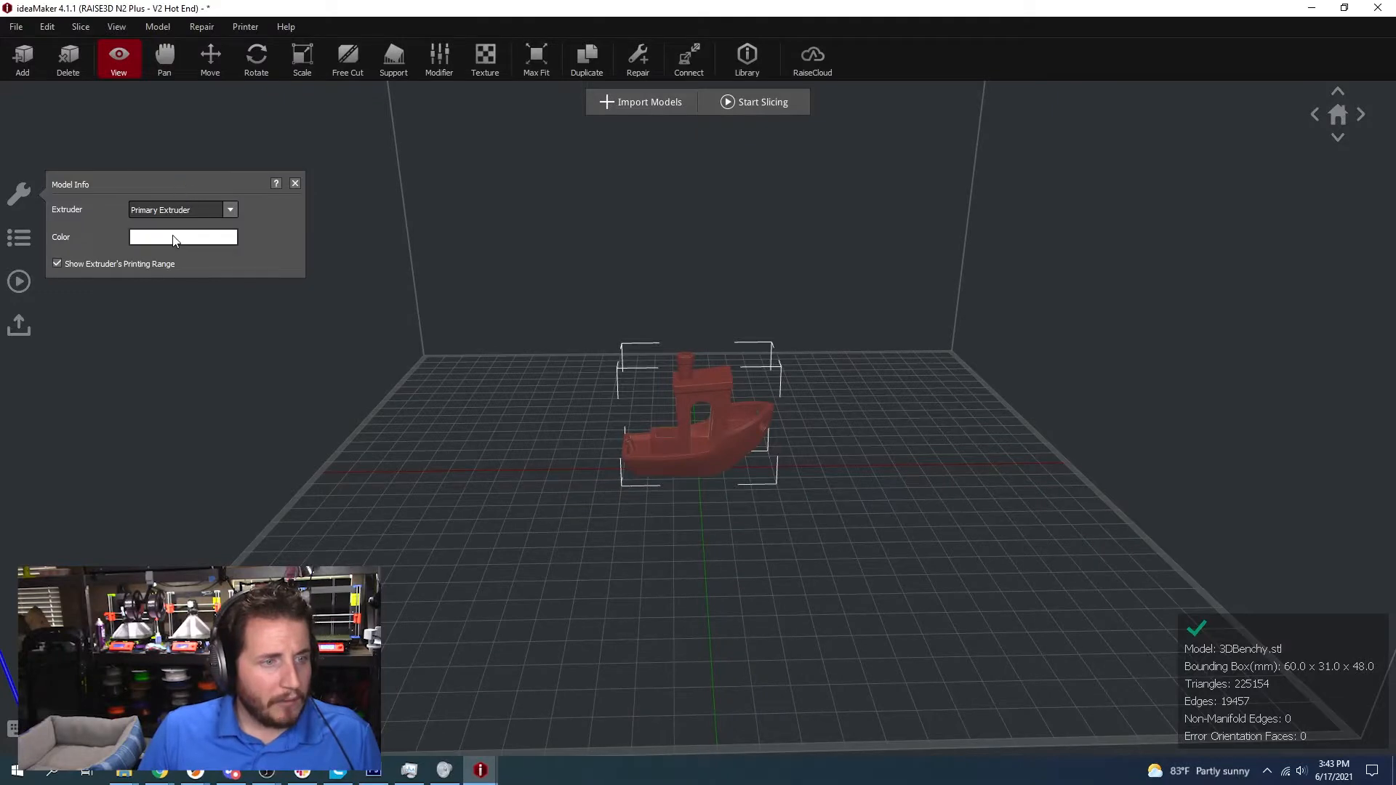
- Set the primary extruder's filament color to a bright medium blue from the basic colors
{"action": "left_click", "coordinate": [174, 241]}
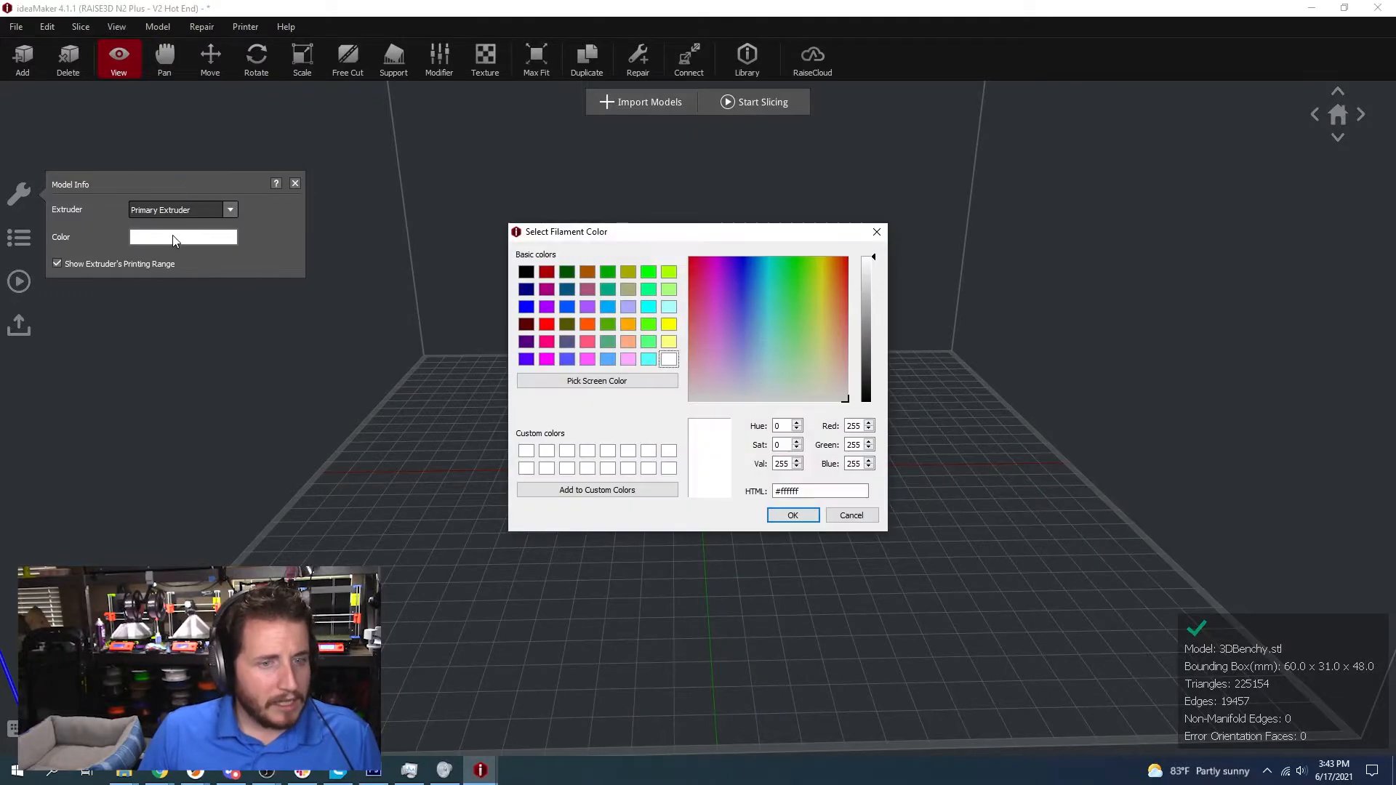
{"action": "left_click", "coordinate": [587, 307]}
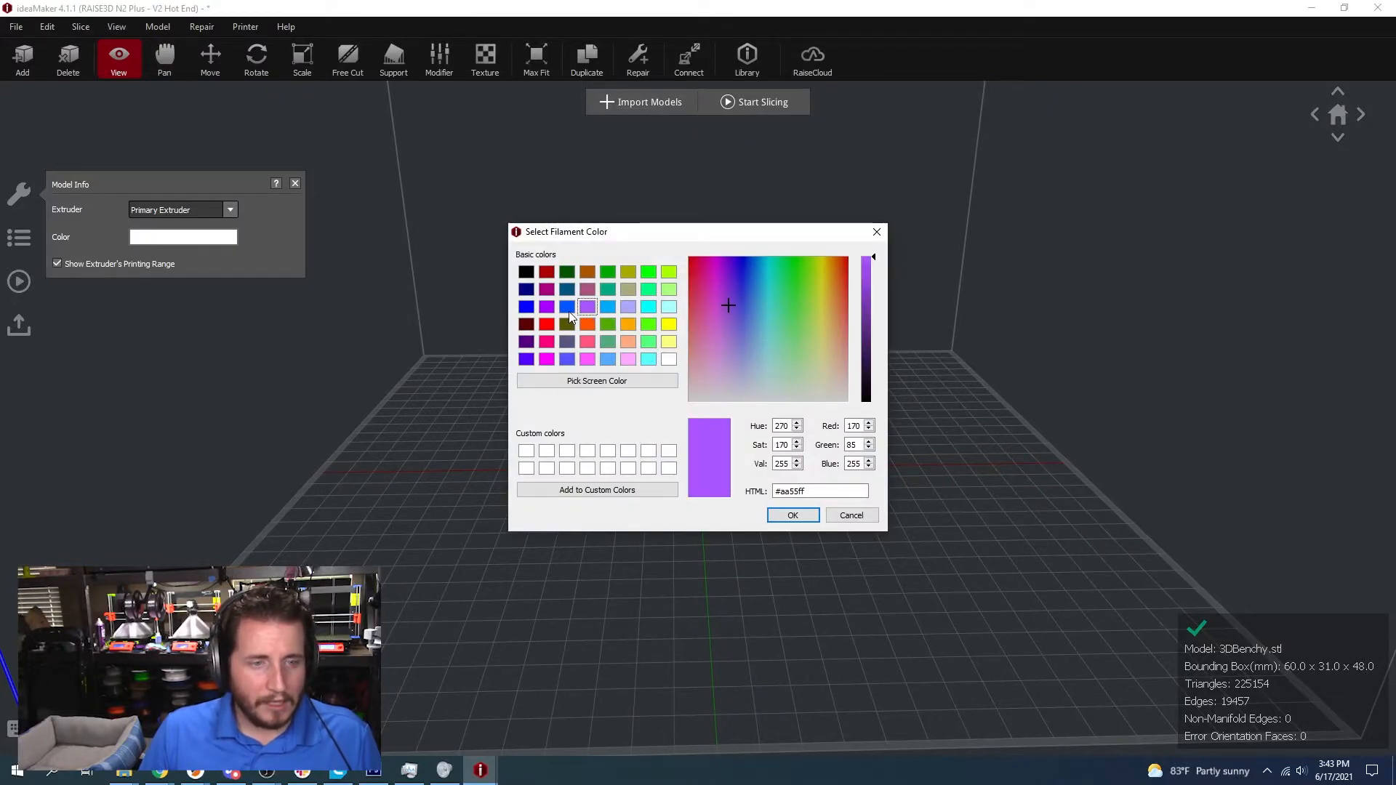
{"action": "left_click", "coordinate": [527, 307]}
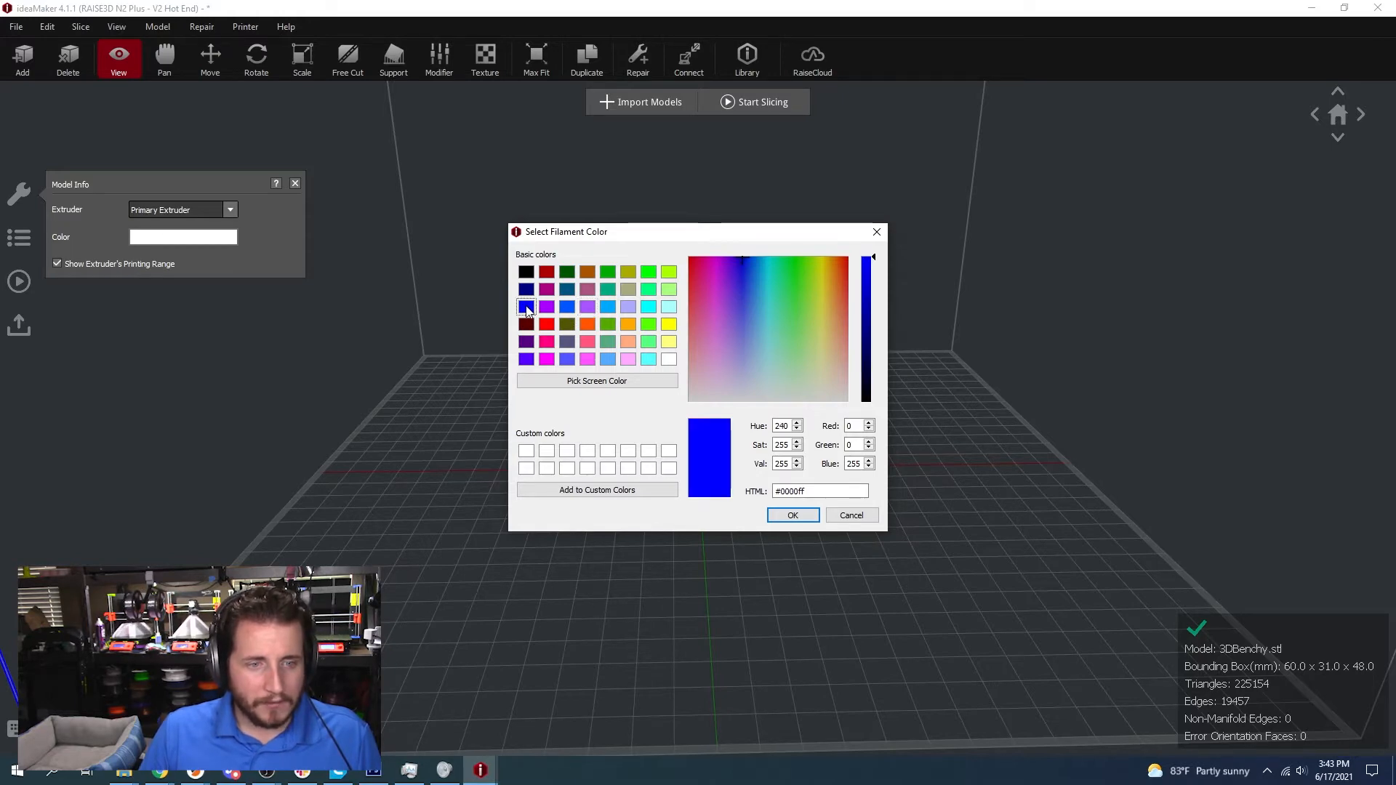
{"action": "left_click", "coordinate": [567, 307]}
{"action": "left_click", "coordinate": [793, 515]}
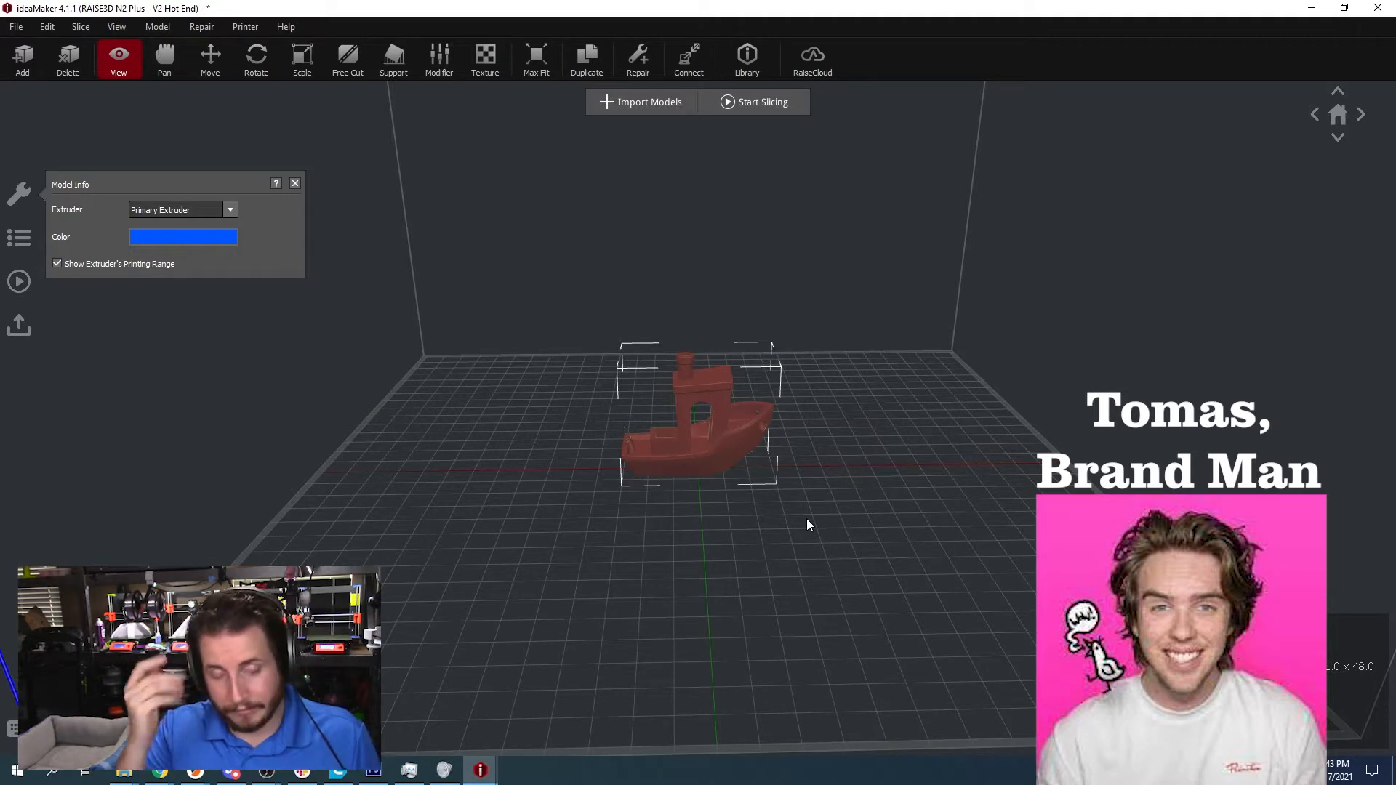
- Look through the project's model list, the slicing setup and the uploading queue, including its OctoPrint uploads
{"action": "left_click", "coordinate": [18, 240]}
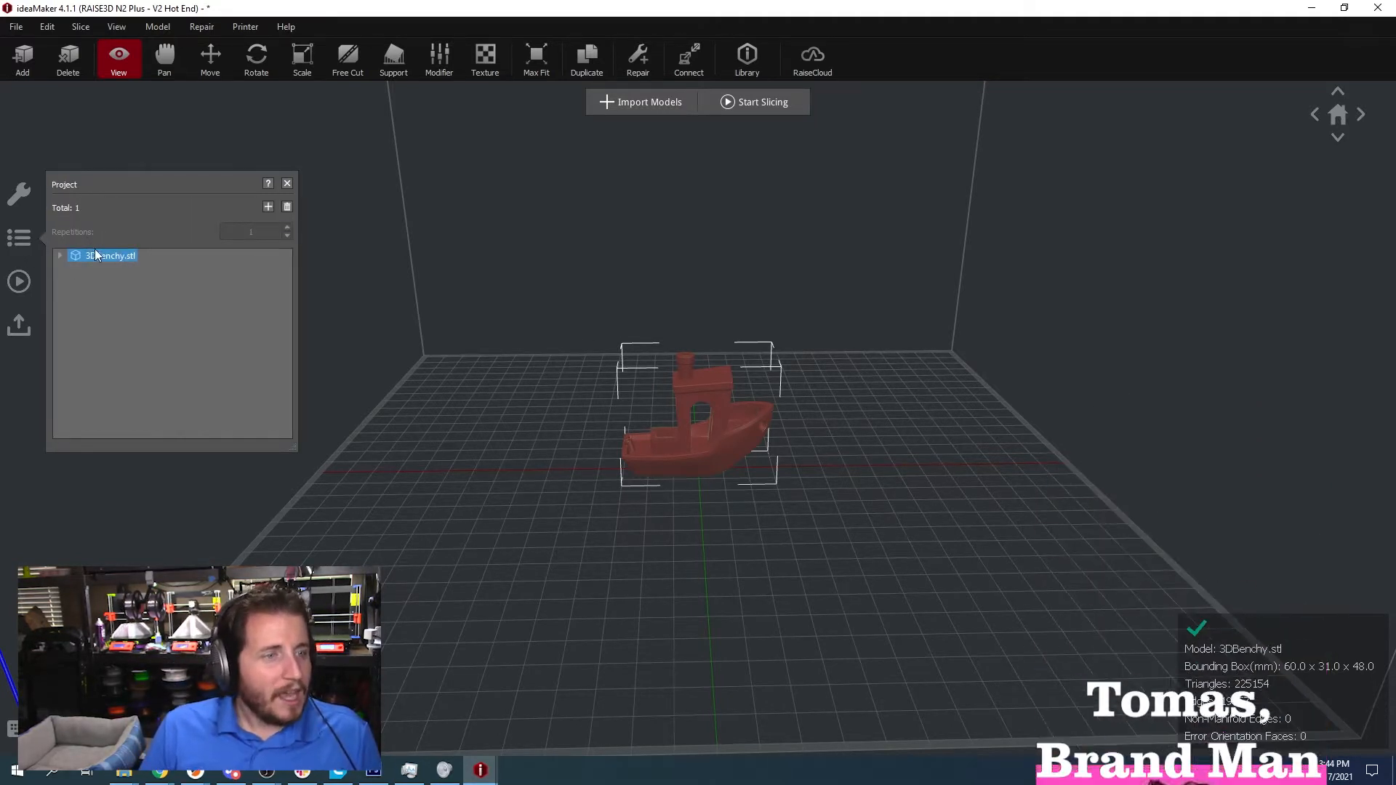
{"action": "left_click", "coordinate": [19, 282]}
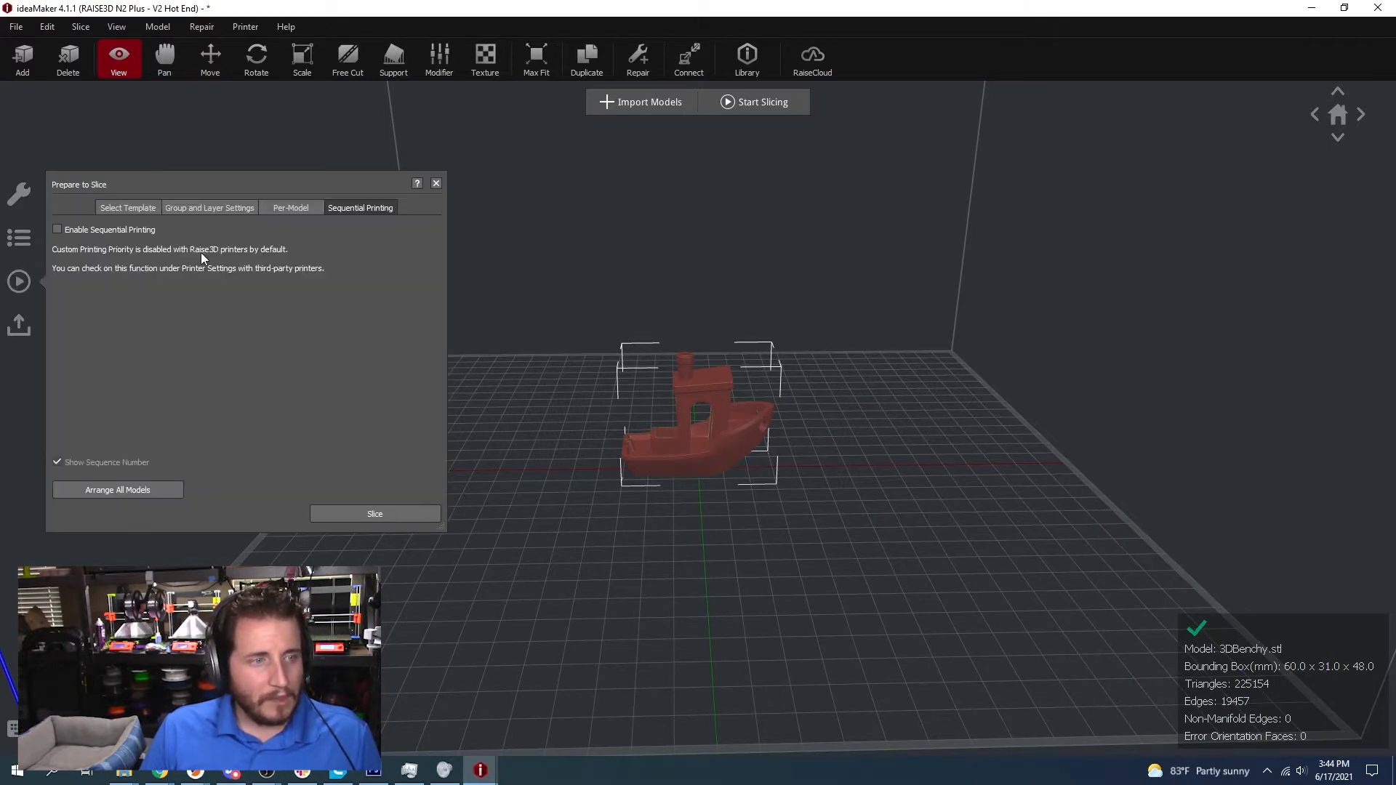
{"action": "left_click", "coordinate": [27, 325]}
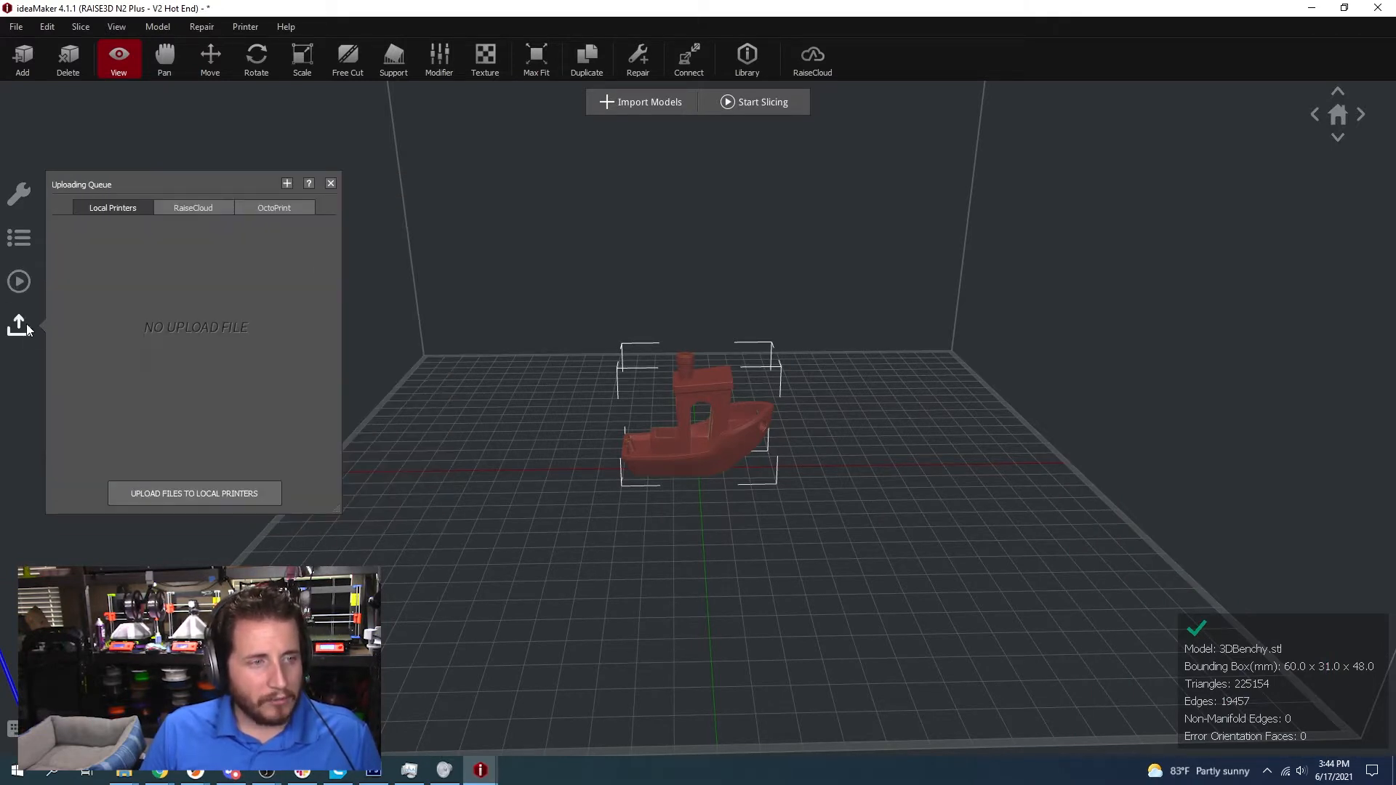
{"action": "left_click", "coordinate": [256, 207]}
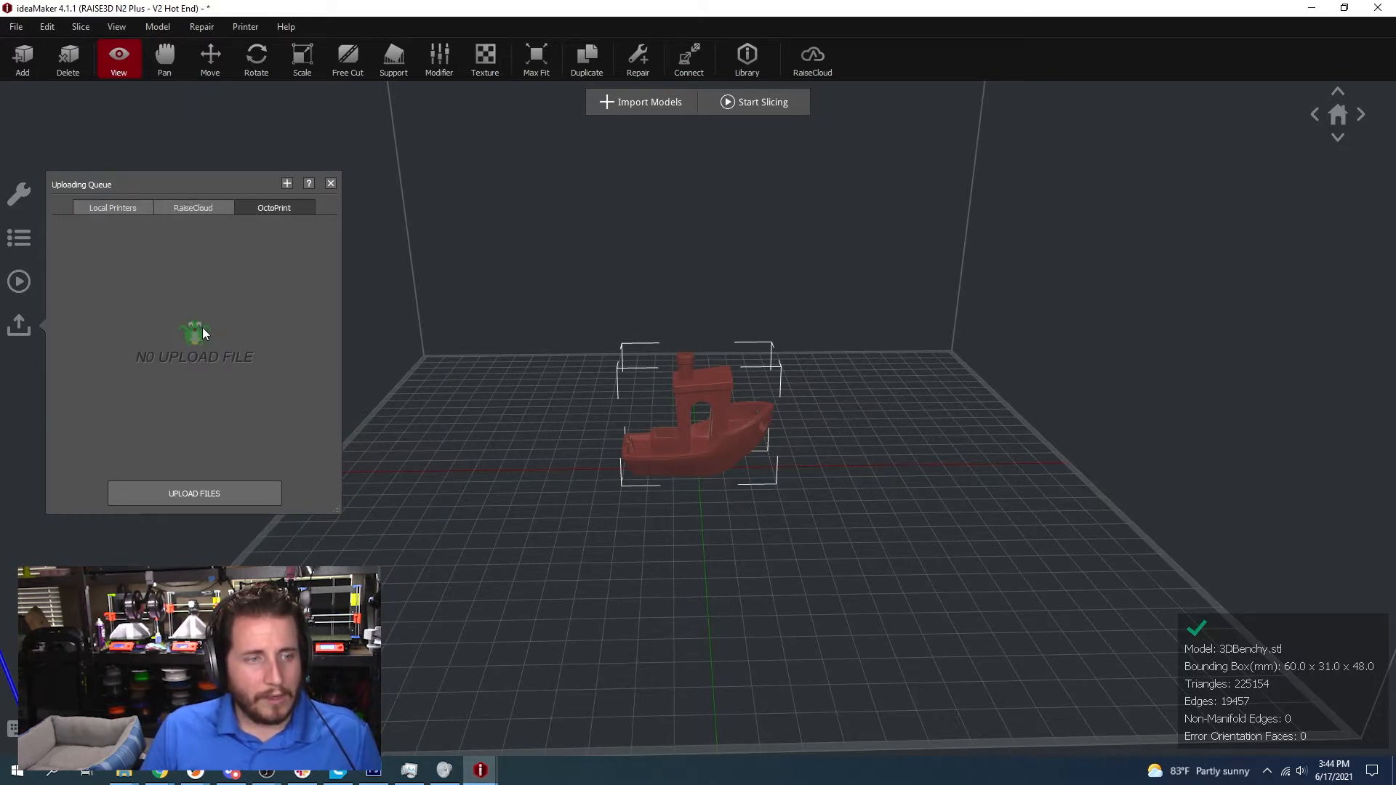
- Check the boat's position settings with the Move tool, deselect the model and return to View mode
{"action": "key", "text": "p"}
{"action": "left_click_drag", "start_coordinate": [452, 346], "coordinate": [418, 343]}
{"action": "left_click", "coordinate": [210, 55]}
{"action": "left_click_drag", "start_coordinate": [982, 415], "coordinate": [985, 418]}
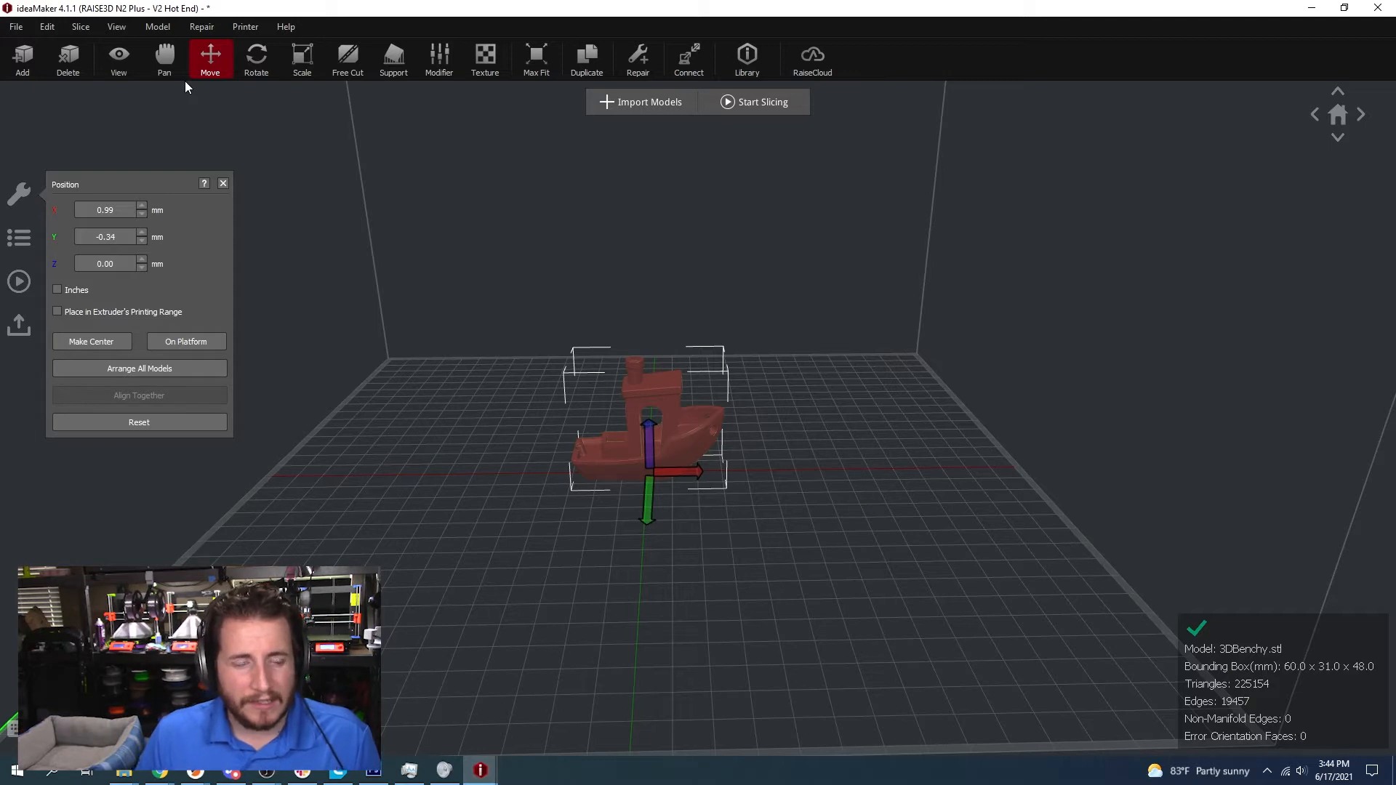
{"action": "left_click", "coordinate": [282, 138]}
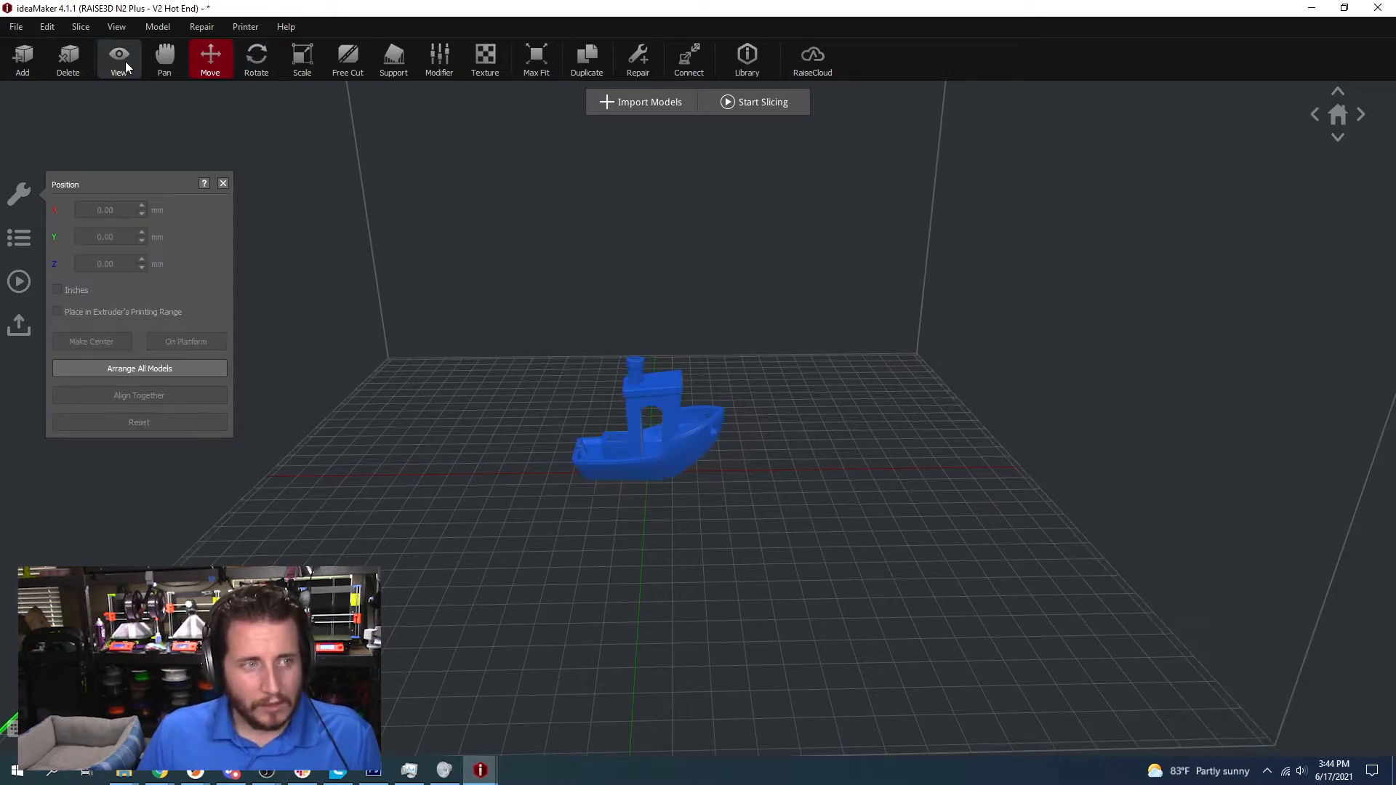
{"action": "left_click", "coordinate": [128, 58]}
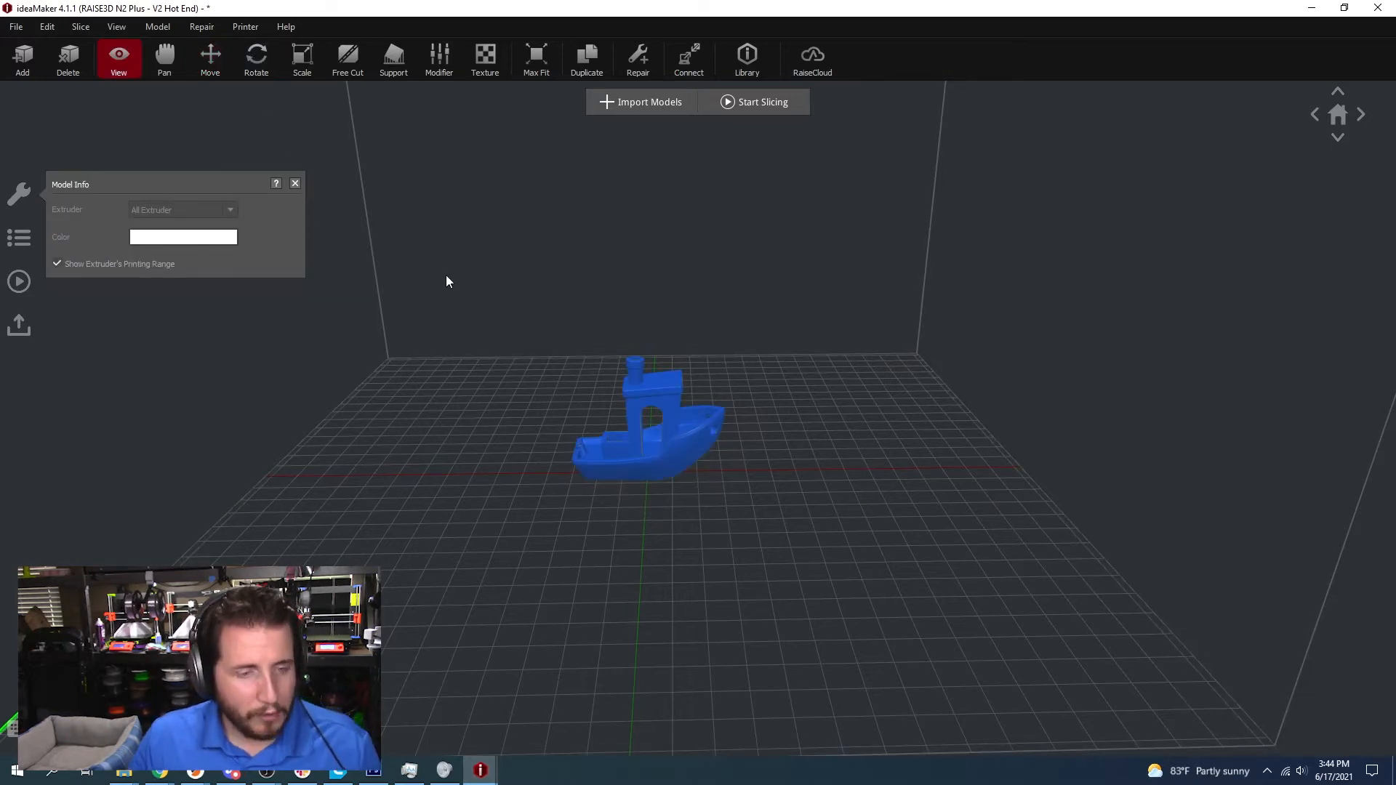
{"action": "scroll", "coordinate": [446, 275], "scroll_direction": "down", "scroll_amount": 2}
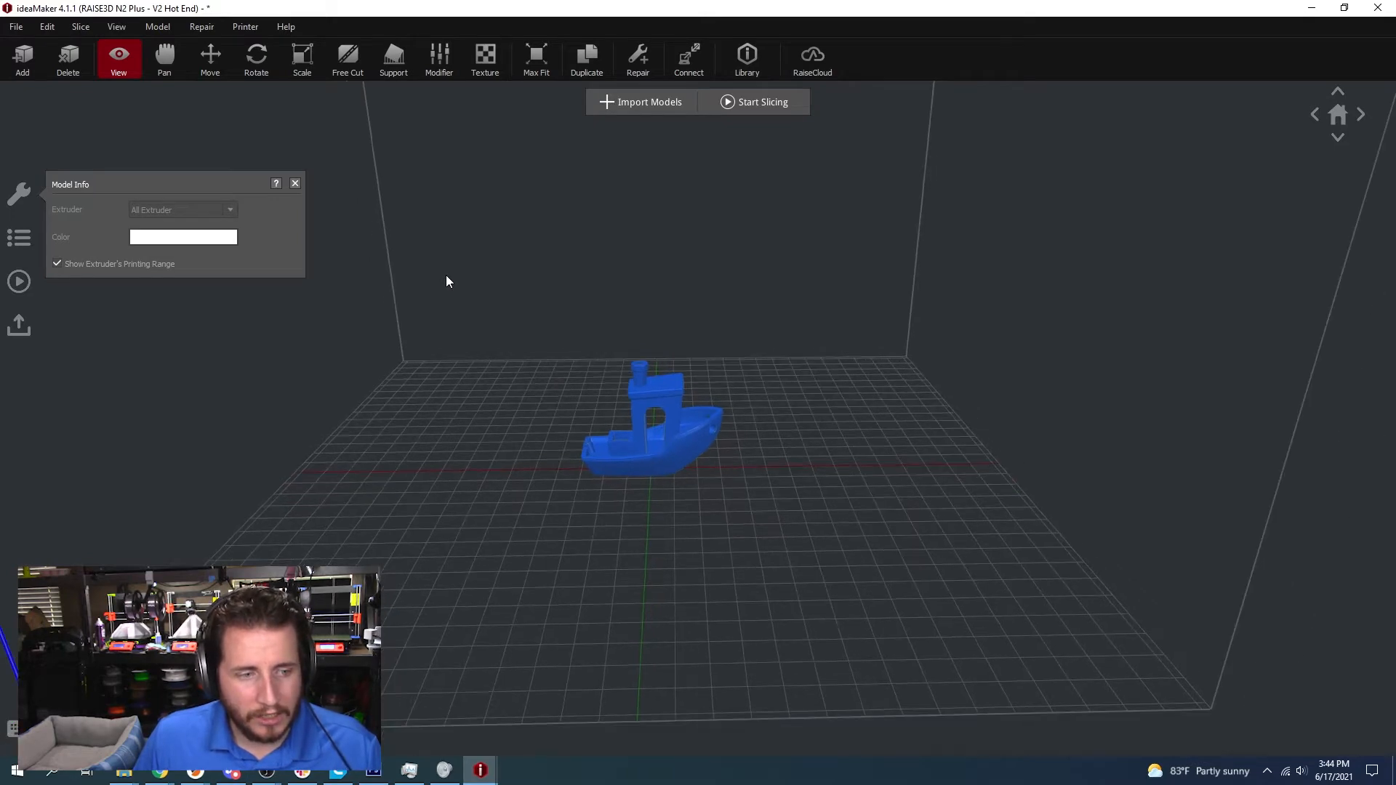
- Examine the boat on the build plate from several angles and distances, trying the View and Pan modes
{"action": "scroll", "coordinate": [446, 275], "scroll_direction": "up", "scroll_amount": 1}
{"action": "scroll", "coordinate": [446, 275], "scroll_direction": "down", "scroll_amount": 1}
{"action": "left_click_drag", "start_coordinate": [486, 441], "coordinate": [846, 573]}
{"action": "scroll", "coordinate": [920, 534], "scroll_direction": "up", "scroll_amount": 3}
{"action": "left_click_drag", "start_coordinate": [762, 538], "coordinate": [715, 466]}
{"action": "scroll", "coordinate": [715, 462], "scroll_direction": "down", "scroll_amount": 4}
{"action": "scroll", "coordinate": [720, 449], "scroll_direction": "up", "scroll_amount": 5}
{"action": "mouse_move", "coordinate": [921, 525]}
{"action": "left_mouse_down"}
{"action": "mouse_move", "coordinate": [760, 479]}
{"action": "mouse_move", "coordinate": [685, 629]}
{"action": "mouse_move", "coordinate": [897, 414]}
{"action": "mouse_move", "coordinate": [490, 564]}
{"action": "mouse_move", "coordinate": [907, 293]}
{"action": "mouse_move", "coordinate": [782, 560]}
{"action": "mouse_move", "coordinate": [966, 527]}
{"action": "mouse_move", "coordinate": [945, 524]}
{"action": "left_mouse_up"}
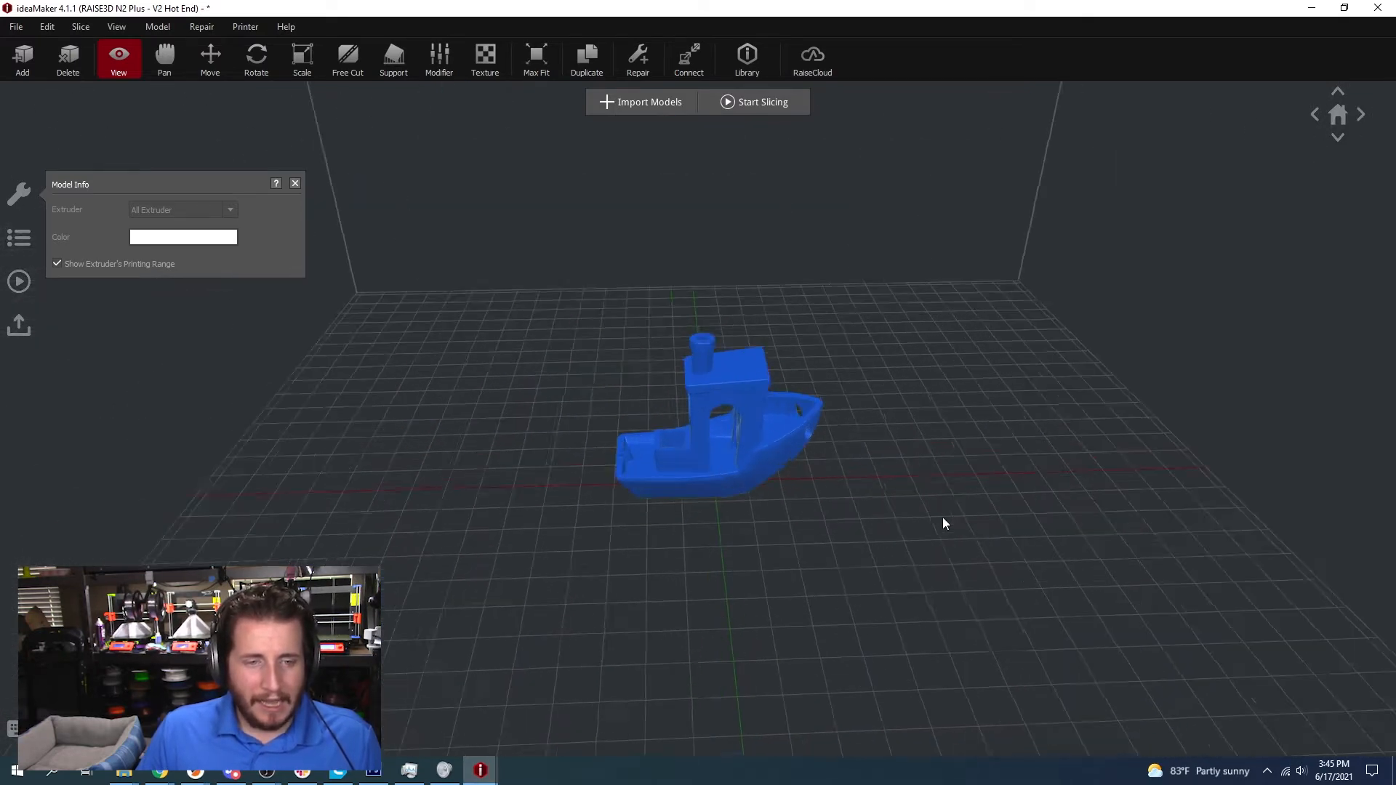
{"action": "scroll", "coordinate": [942, 532], "scroll_direction": "up", "scroll_amount": 5}
{"action": "left_click_drag", "start_coordinate": [941, 620], "coordinate": [970, 472]}
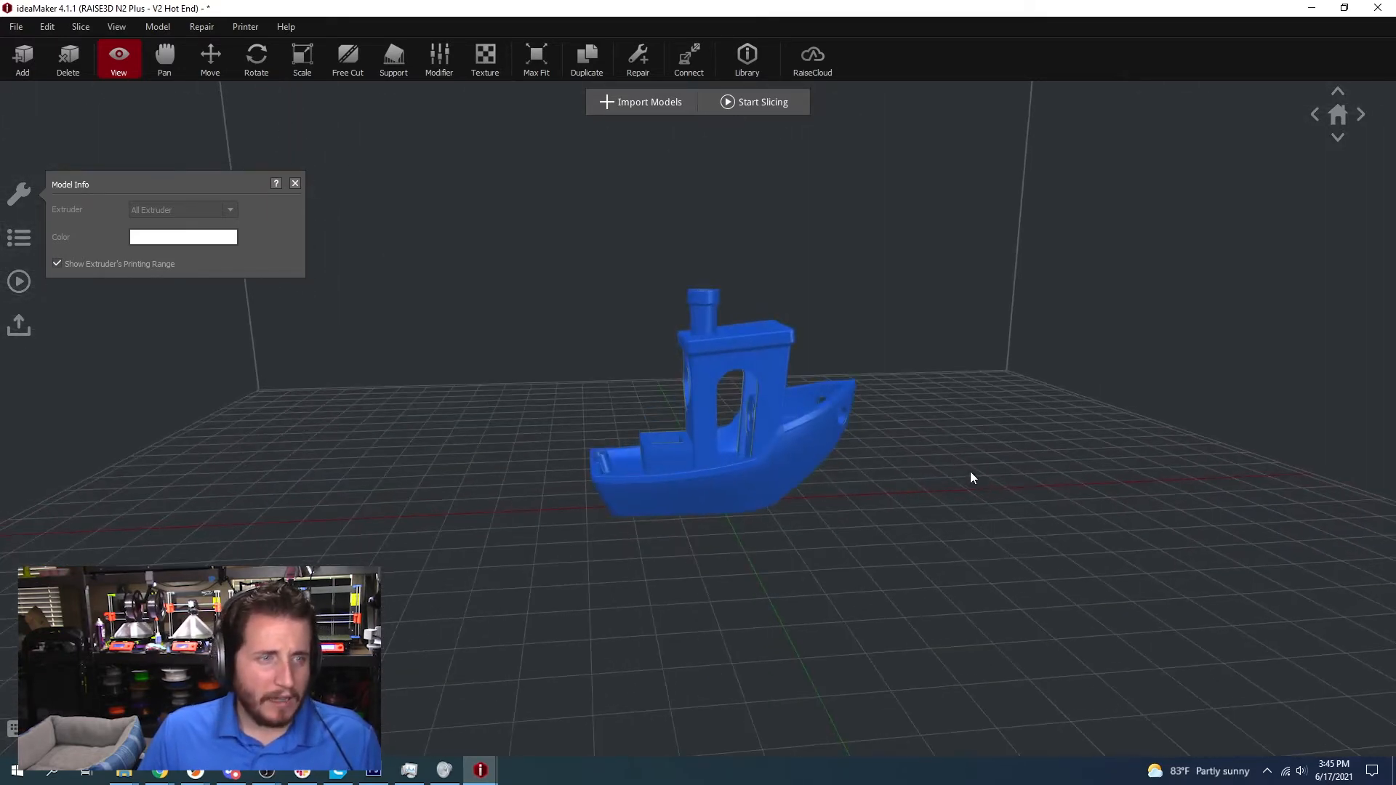
{"action": "left_click", "coordinate": [163, 58]}
{"action": "left_click_drag", "start_coordinate": [402, 452], "coordinate": [614, 494]}
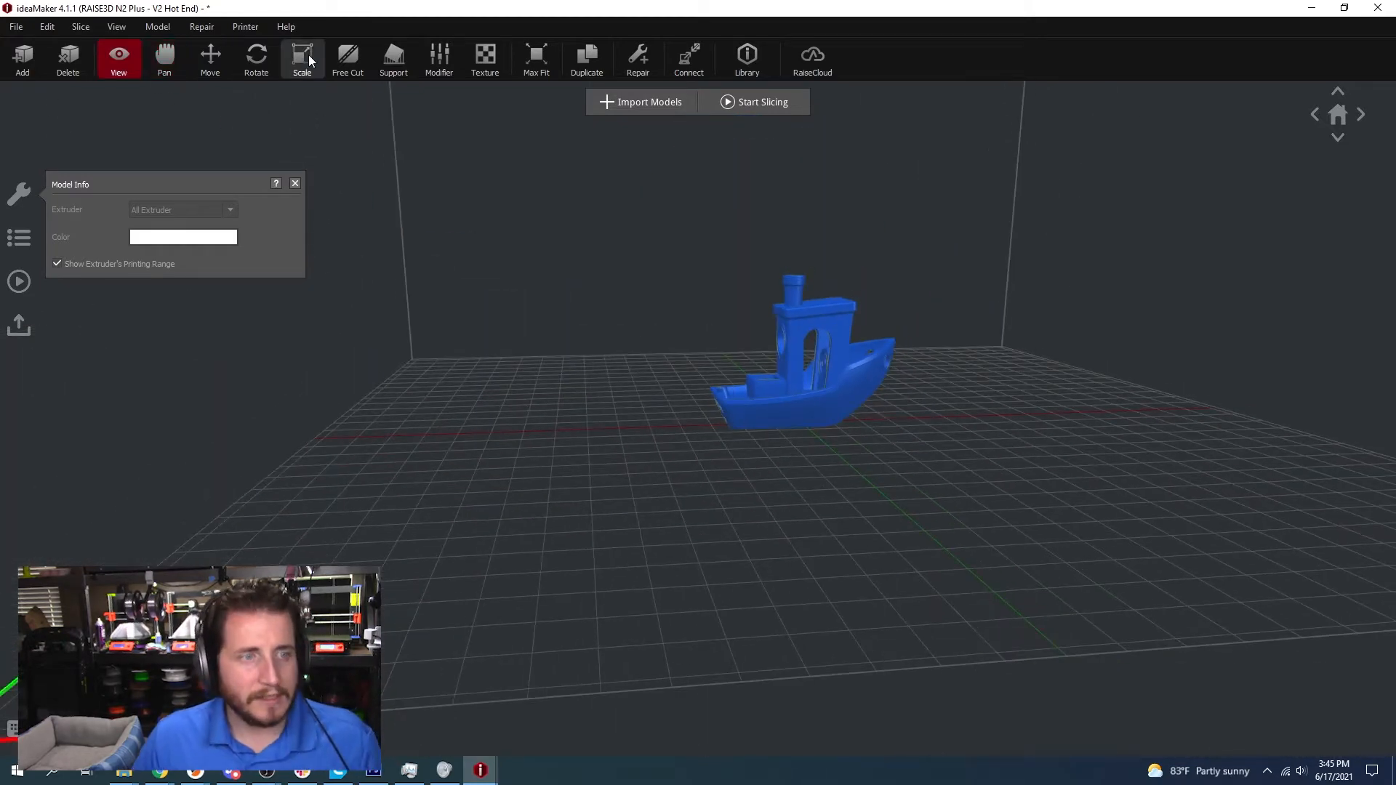
- Start a Free Cut on the boat and move the cutting plane to X 5.27, Y 0.83, Z 11.44 mm
{"action": "left_click", "coordinate": [347, 58]}
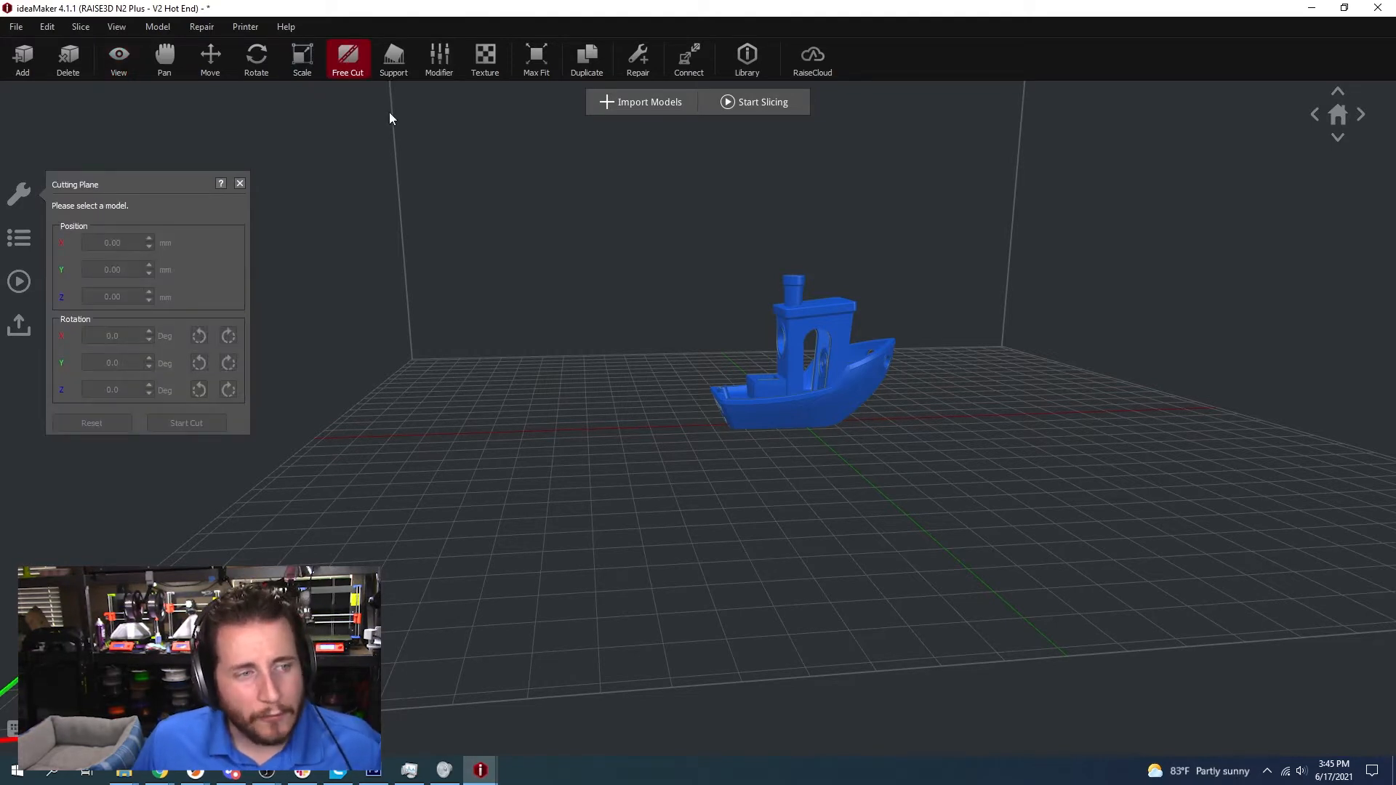
{"action": "left_click", "coordinate": [742, 428]}
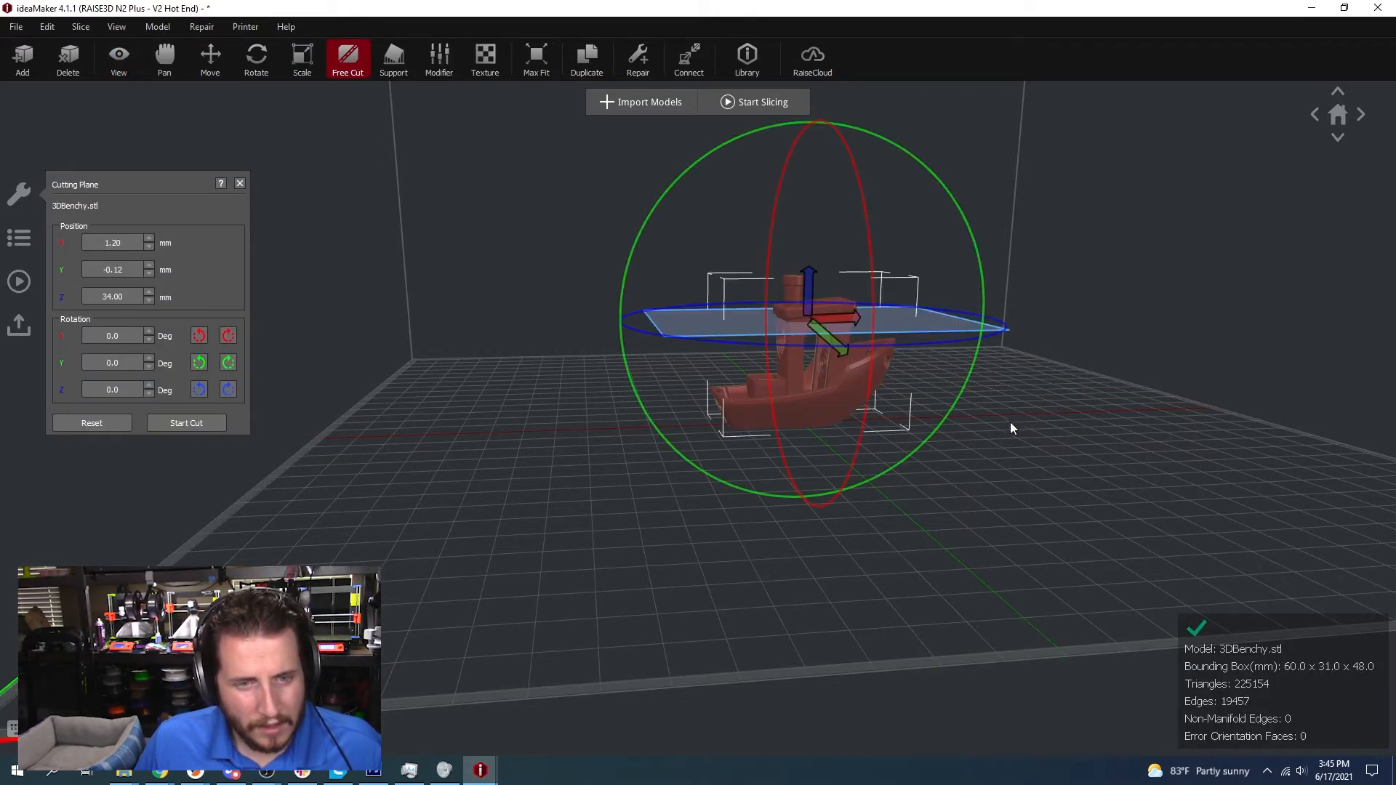
{"action": "left_click_drag", "start_coordinate": [1019, 434], "coordinate": [660, 262]}
{"action": "left_click_drag", "start_coordinate": [895, 359], "coordinate": [908, 430]}
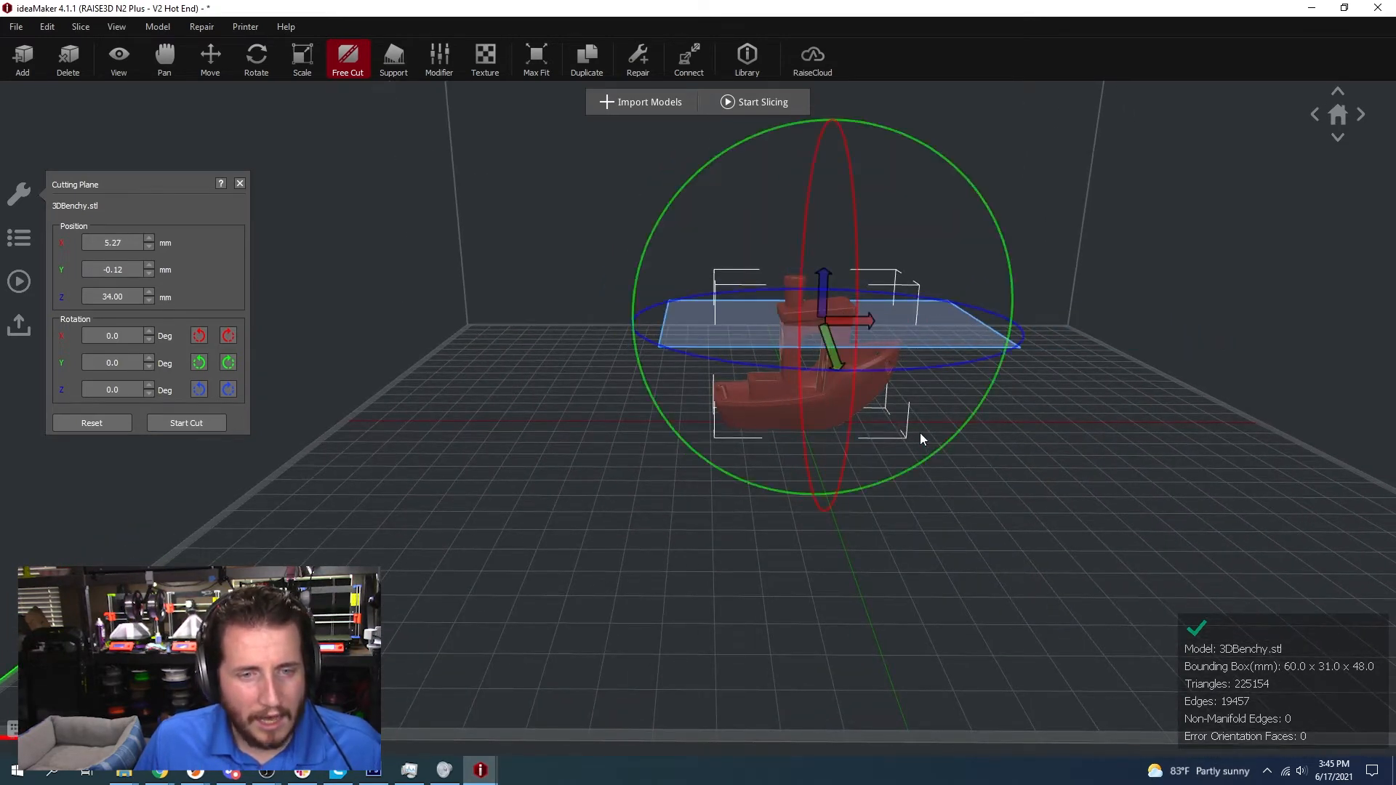
{"action": "scroll", "coordinate": [934, 377], "scroll_direction": "up", "scroll_amount": 2}
{"action": "left_click_drag", "start_coordinate": [868, 244], "coordinate": [899, 334]}
{"action": "mouse_move", "coordinate": [878, 424]}
{"action": "left_mouse_down"}
{"action": "mouse_move", "coordinate": [860, 424]}
{"action": "mouse_move", "coordinate": [875, 474]}
{"action": "mouse_move", "coordinate": [860, 415]}
{"action": "mouse_move", "coordinate": [873, 426]}
{"action": "left_mouse_up"}
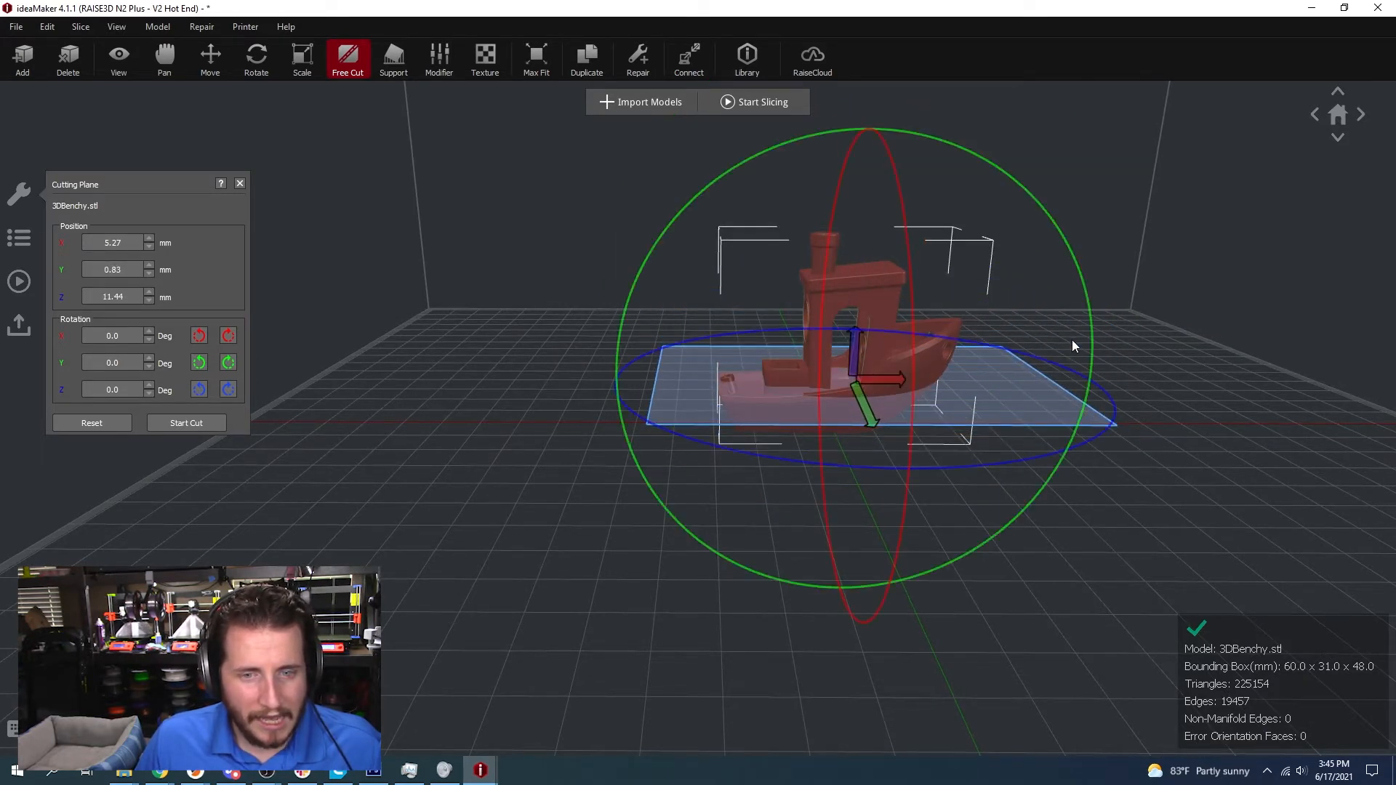
- Rotate the cutting plane to -89 degrees about Y, then leave Free Cut without cutting and deselect the boat
{"action": "left_click_drag", "start_coordinate": [1091, 305], "coordinate": [1024, 290]}
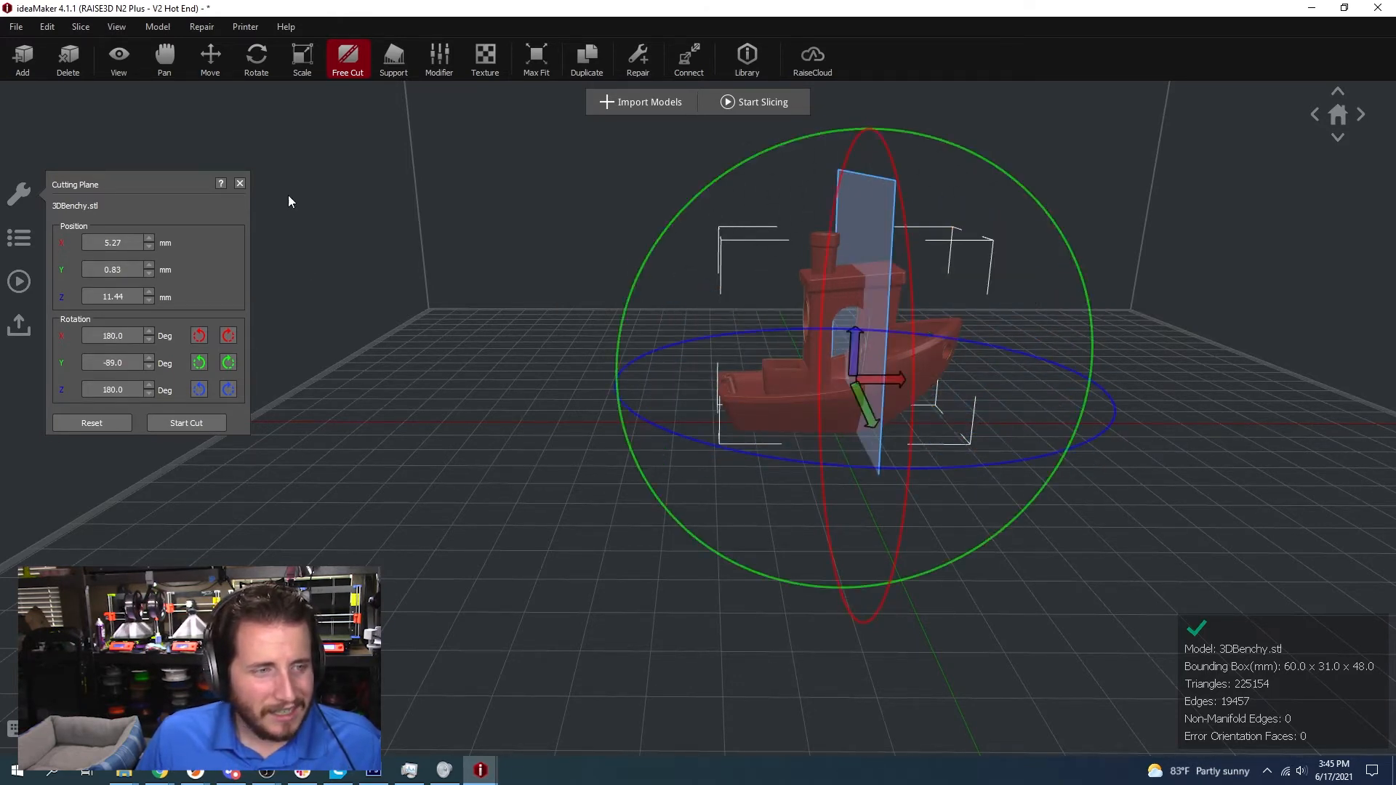
{"action": "left_click", "coordinate": [241, 185]}
{"action": "left_click", "coordinate": [438, 275]}
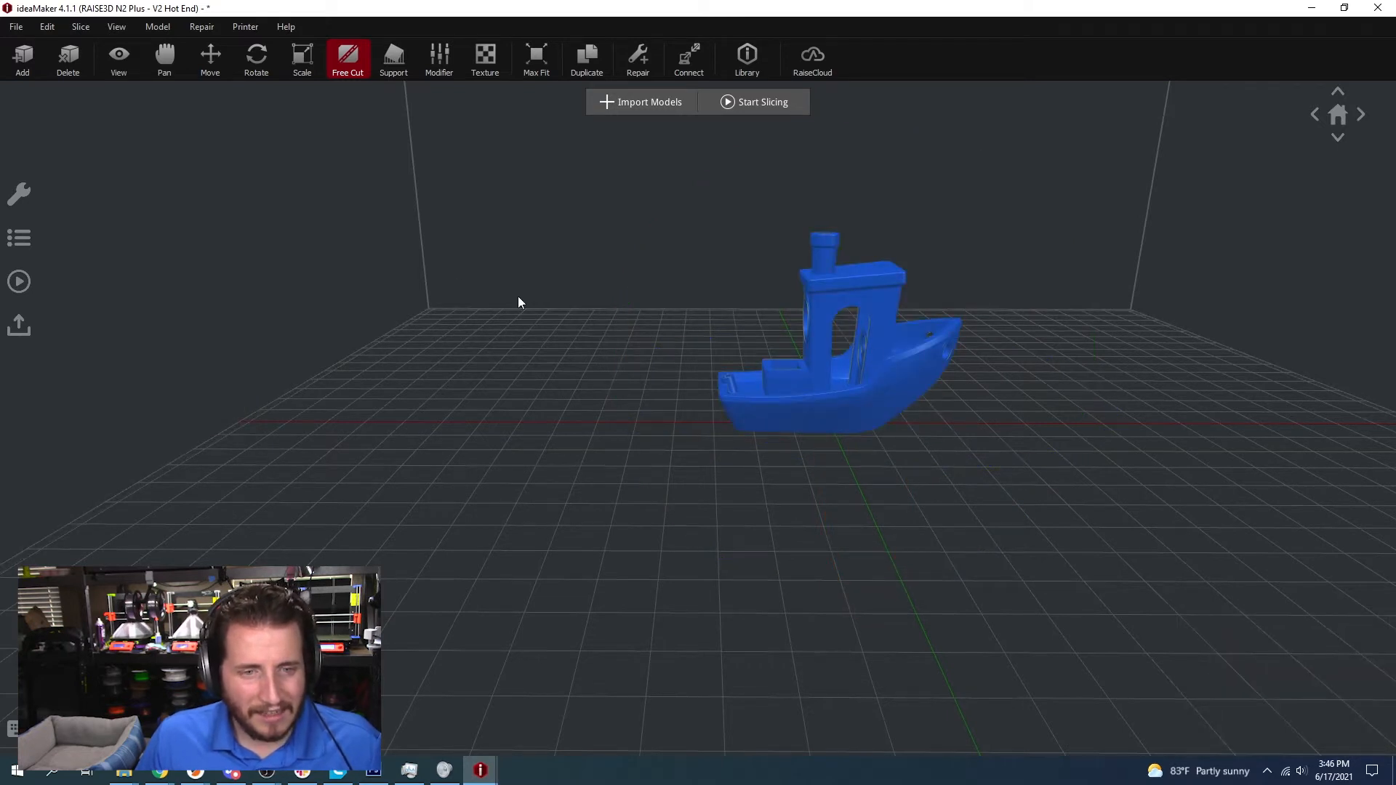
{"action": "left_click", "coordinate": [927, 352]}
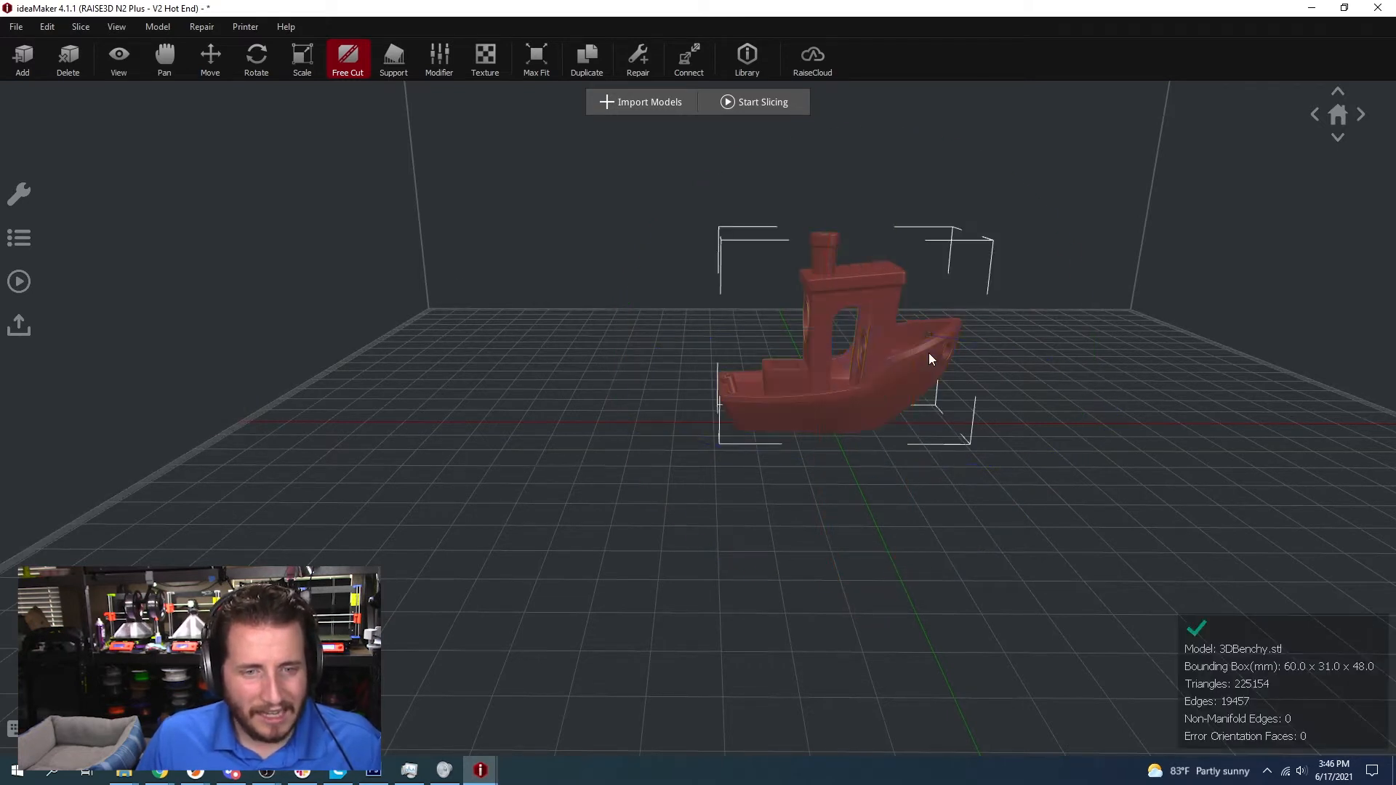
{"action": "left_click", "coordinate": [508, 396]}
- Review the automatic and manual support structure options, then close them
{"action": "left_click", "coordinate": [407, 71]}
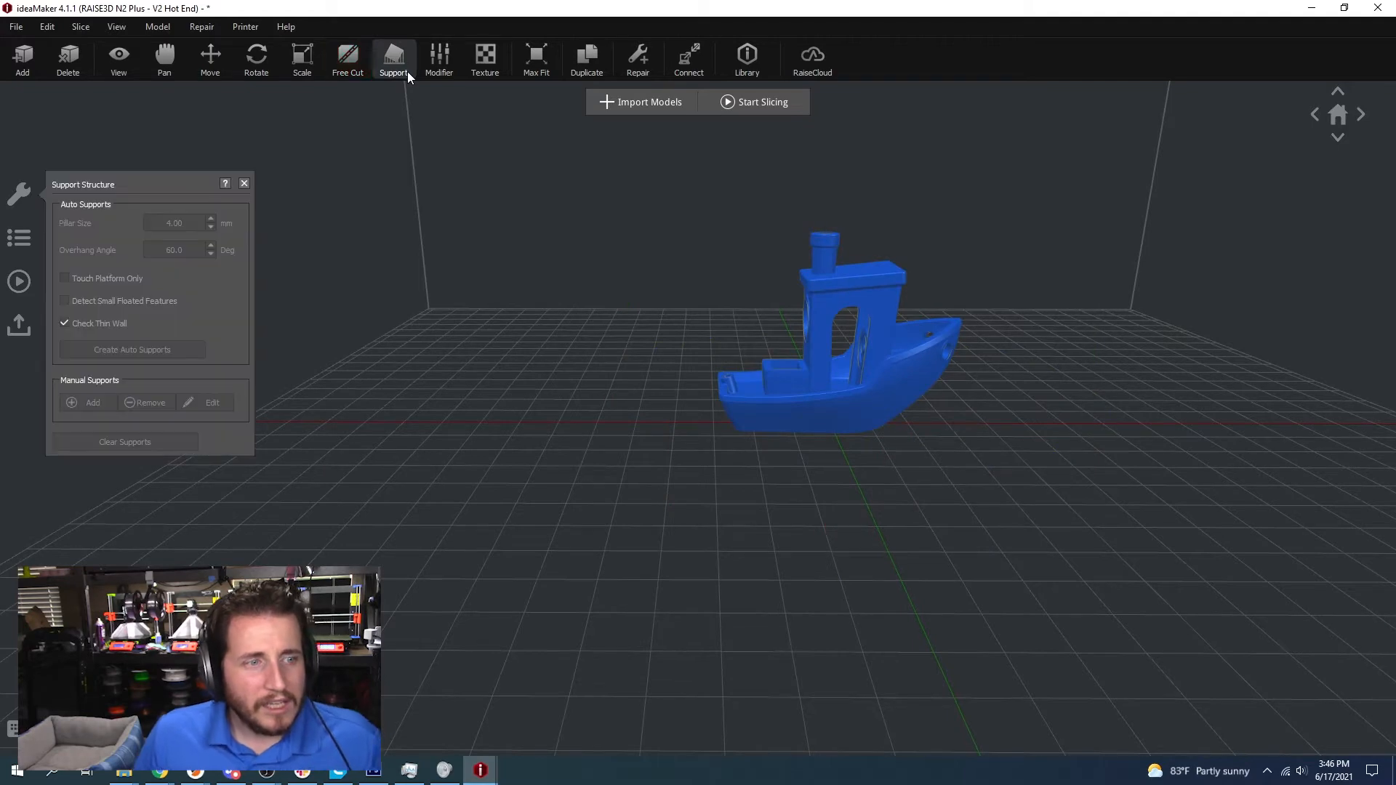
{"action": "left_click_drag", "start_coordinate": [511, 396], "coordinate": [76, 289]}
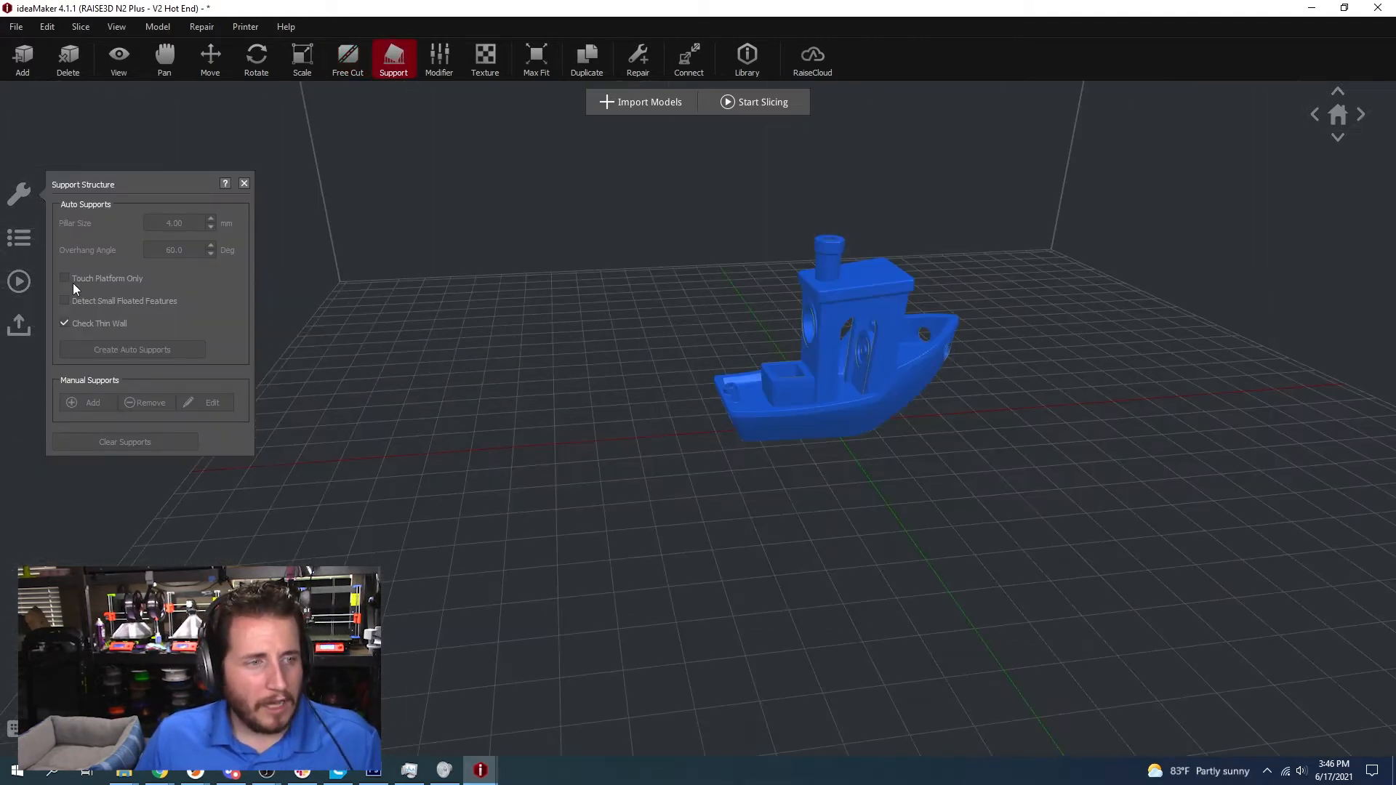
{"action": "left_click", "coordinate": [244, 183]}
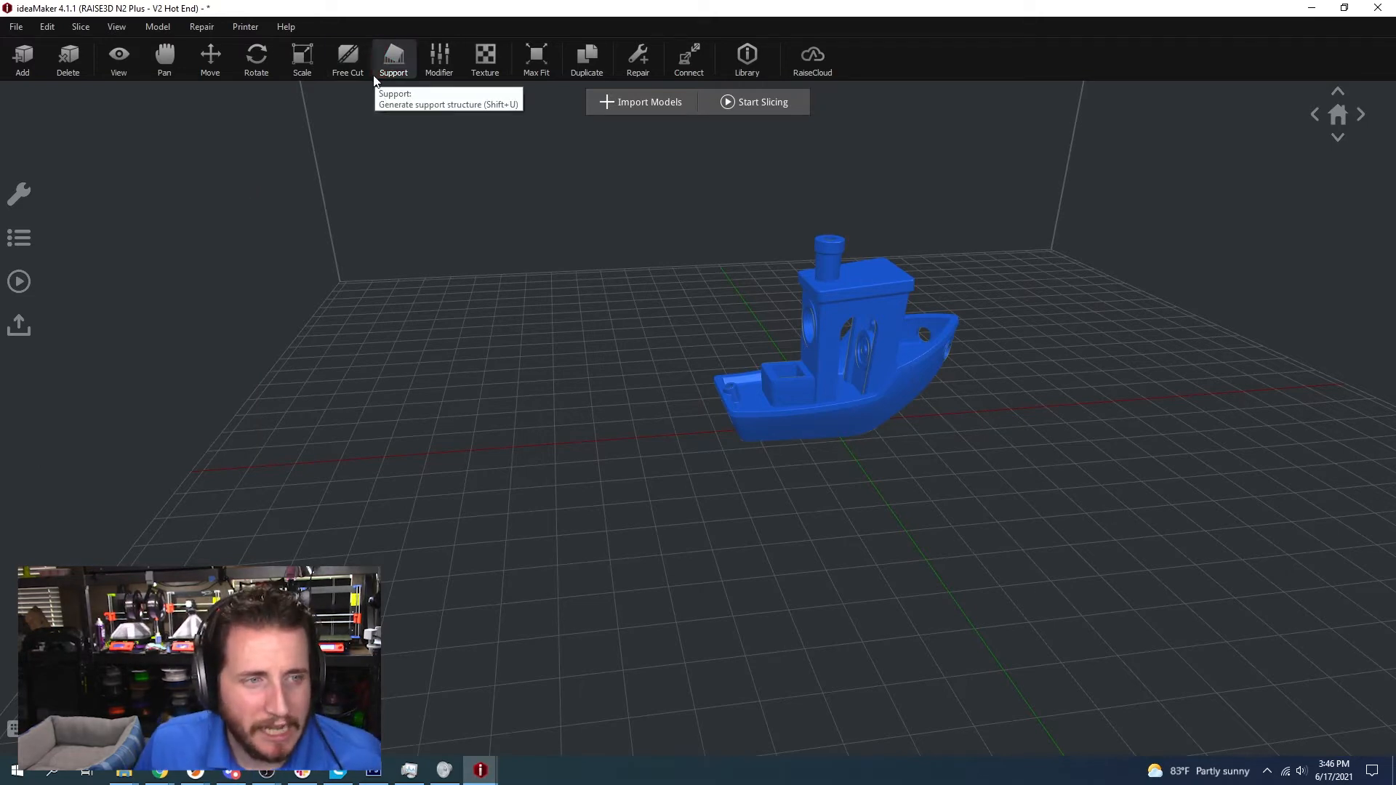
- Check how modifiers can be added to the boat, from a file or as primitive shapes, without adding one
{"action": "left_click", "coordinate": [447, 56]}
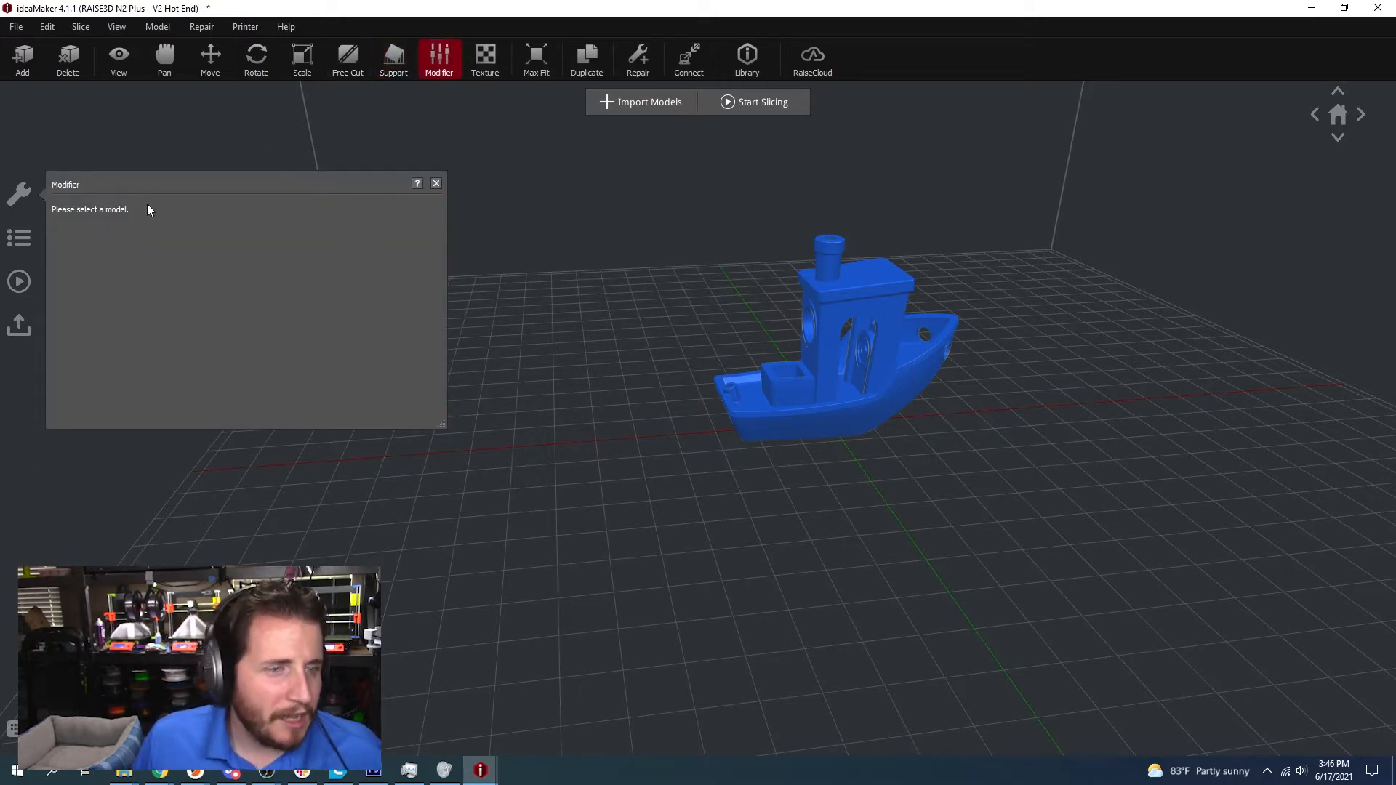
{"action": "left_click", "coordinate": [855, 311]}
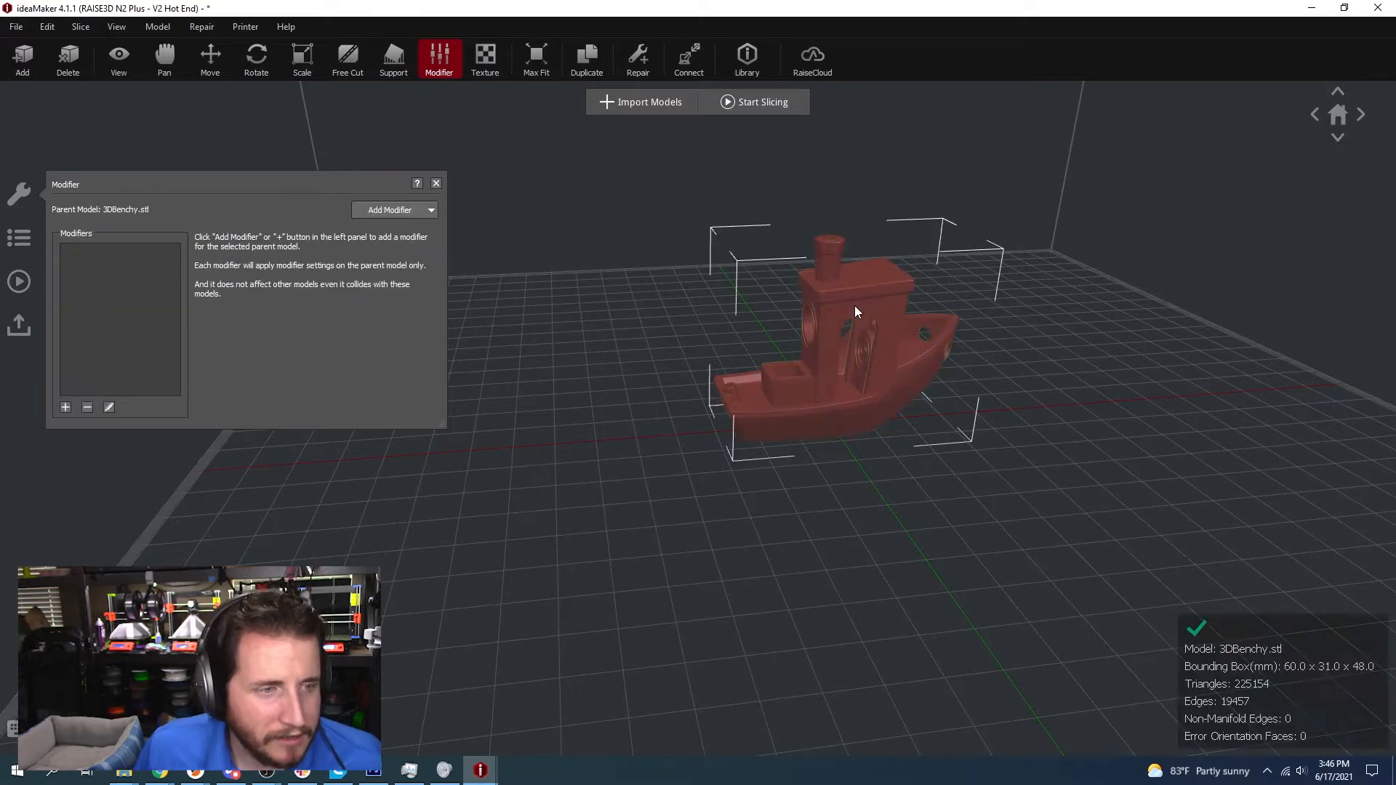
{"action": "left_click", "coordinate": [65, 407]}
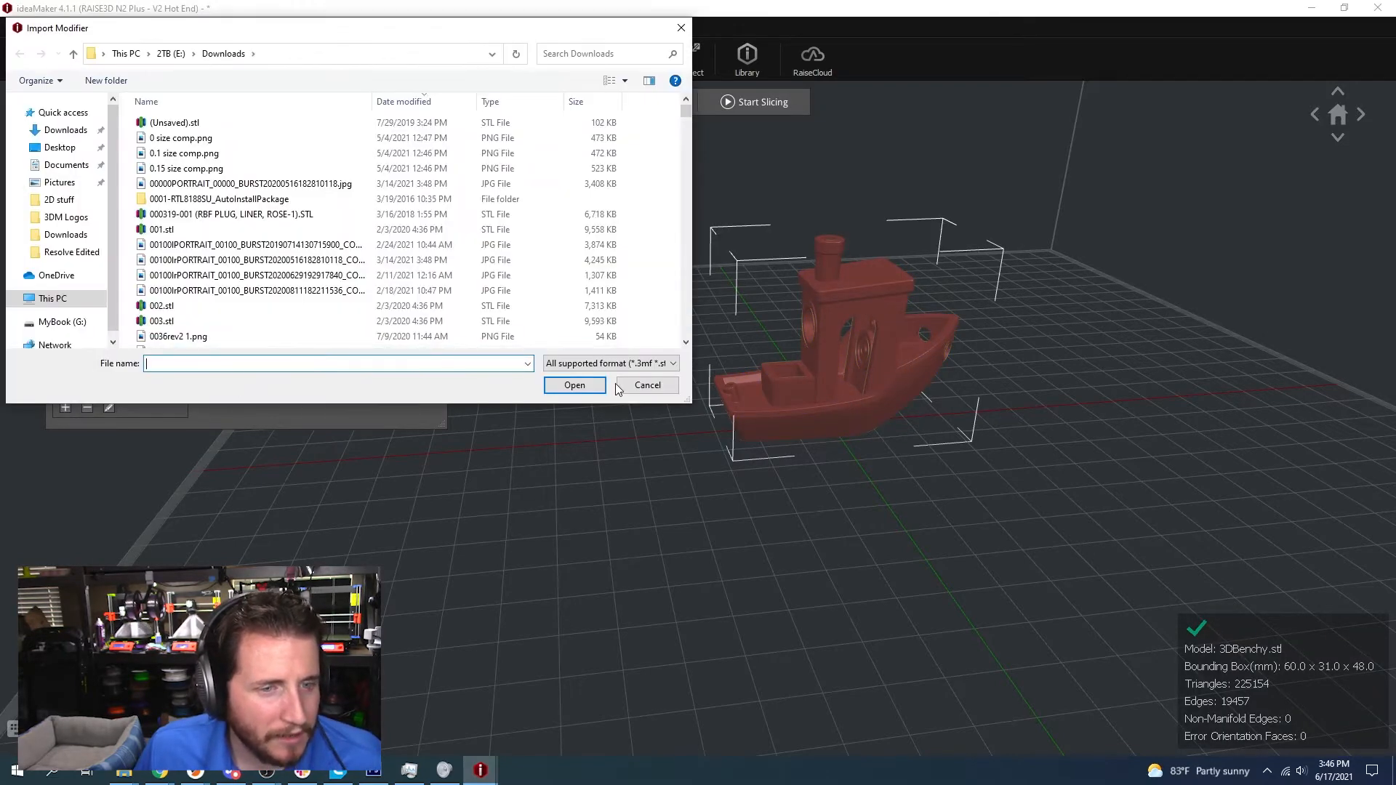
{"action": "left_click", "coordinate": [620, 379]}
{"action": "left_click", "coordinate": [387, 211]}
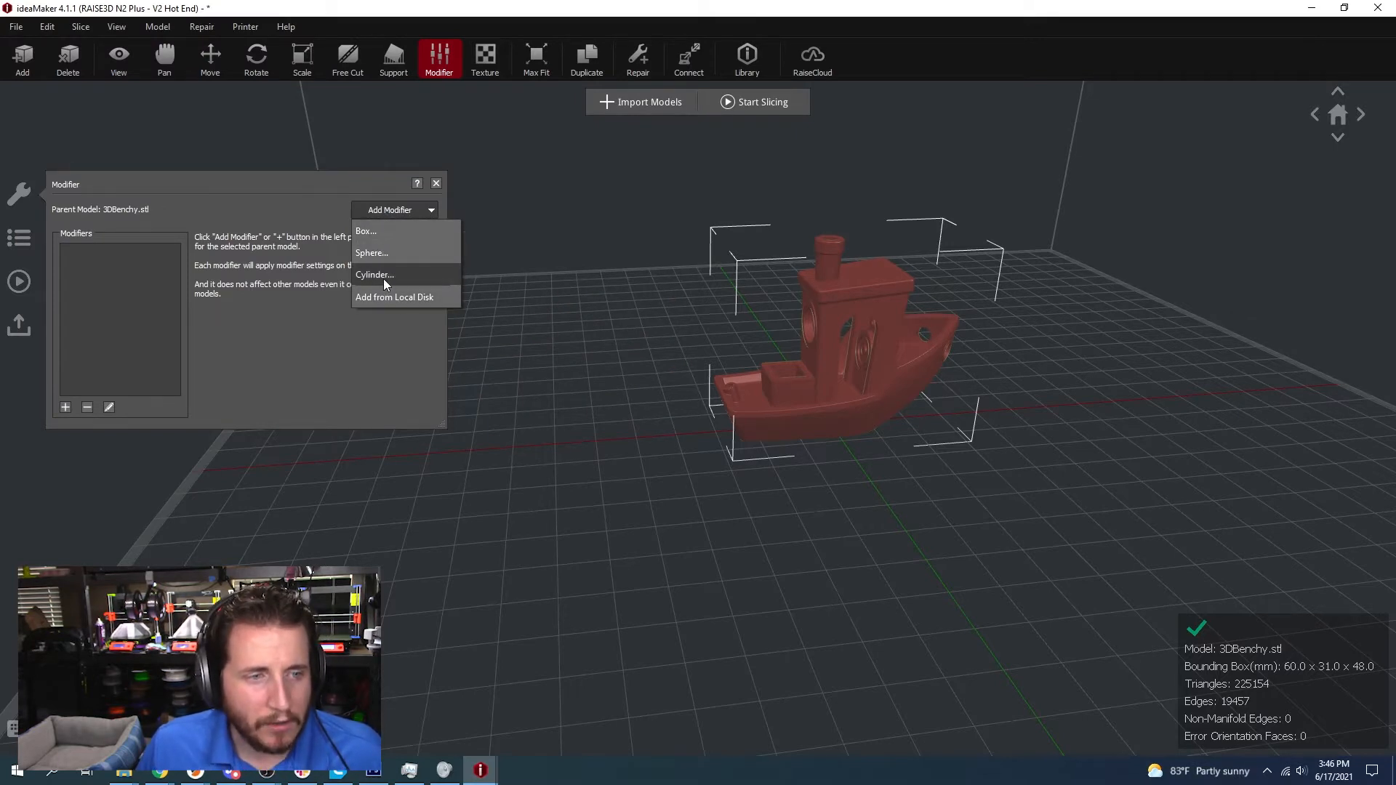
{"action": "left_click", "coordinate": [610, 270]}
{"action": "left_click", "coordinate": [437, 184]}
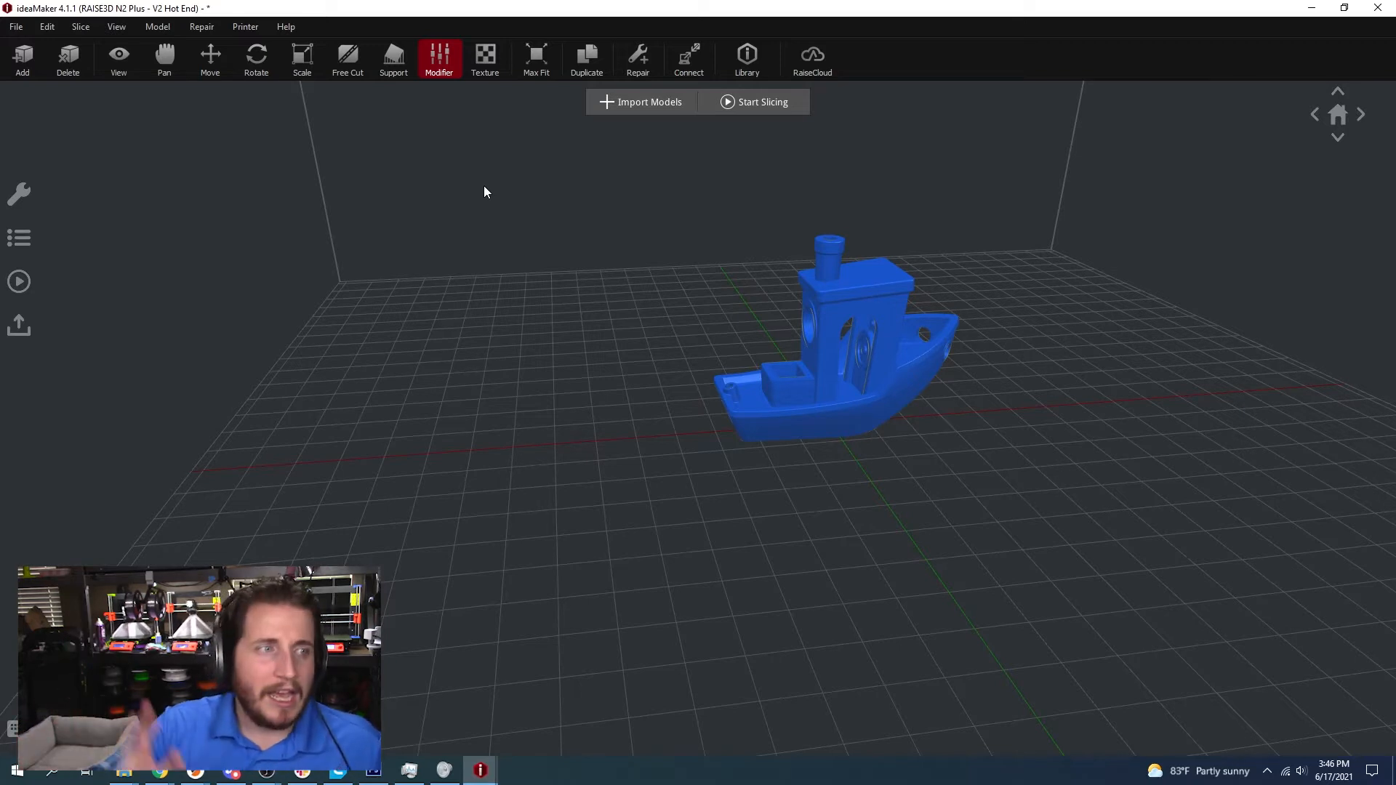
- Look over the texture settings and their how-to links, viewing the boat from other angles
{"action": "left_click", "coordinate": [490, 71]}
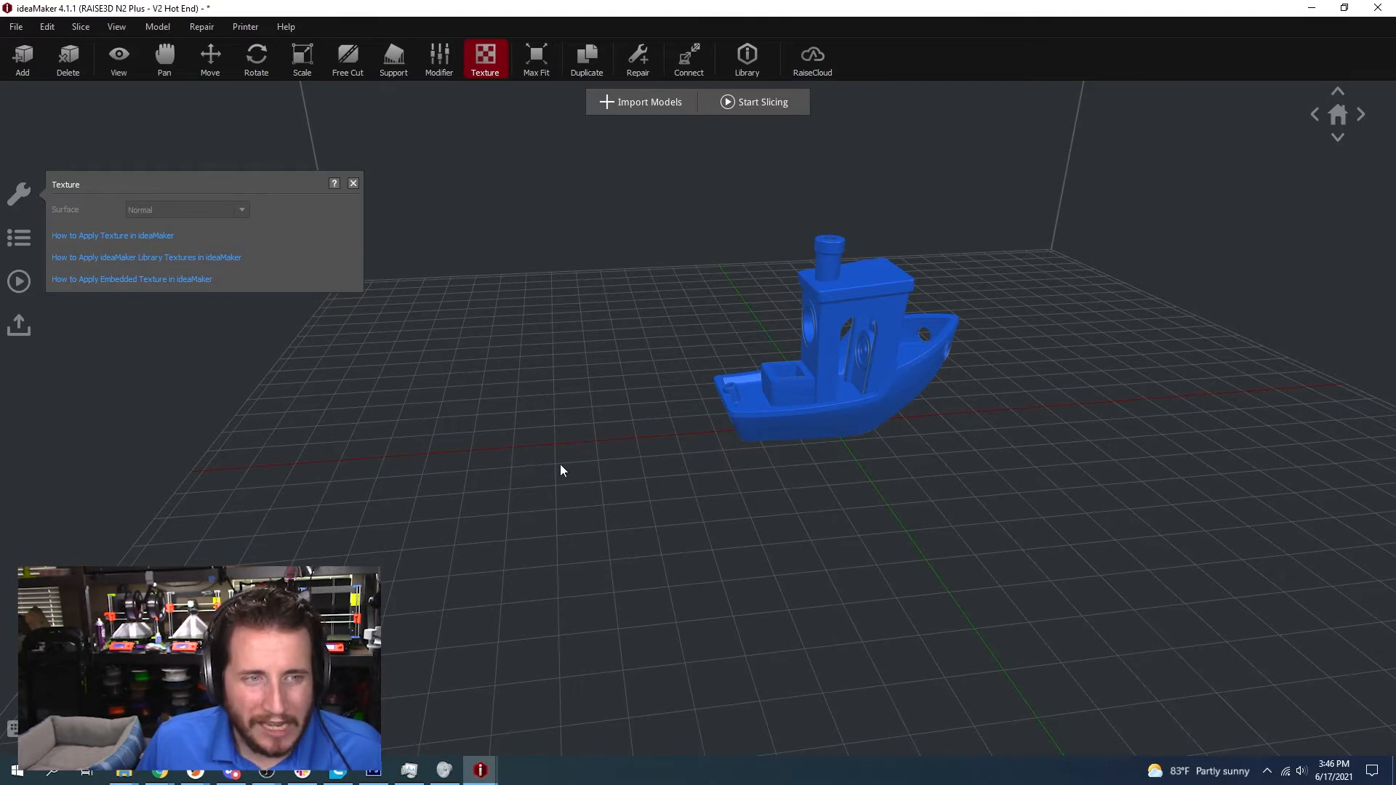
{"action": "mouse_move", "coordinate": [555, 458]}
{"action": "left_mouse_down"}
{"action": "mouse_move", "coordinate": [586, 461]}
{"action": "mouse_move", "coordinate": [445, 499]}
{"action": "mouse_move", "coordinate": [280, 487]}
{"action": "mouse_move", "coordinate": [106, 436]}
{"action": "mouse_move", "coordinate": [502, 542]}
{"action": "mouse_move", "coordinate": [1013, 524]}
{"action": "mouse_move", "coordinate": [891, 461]}
{"action": "mouse_move", "coordinate": [536, 498]}
{"action": "mouse_move", "coordinate": [549, 481]}
{"action": "left_mouse_up"}
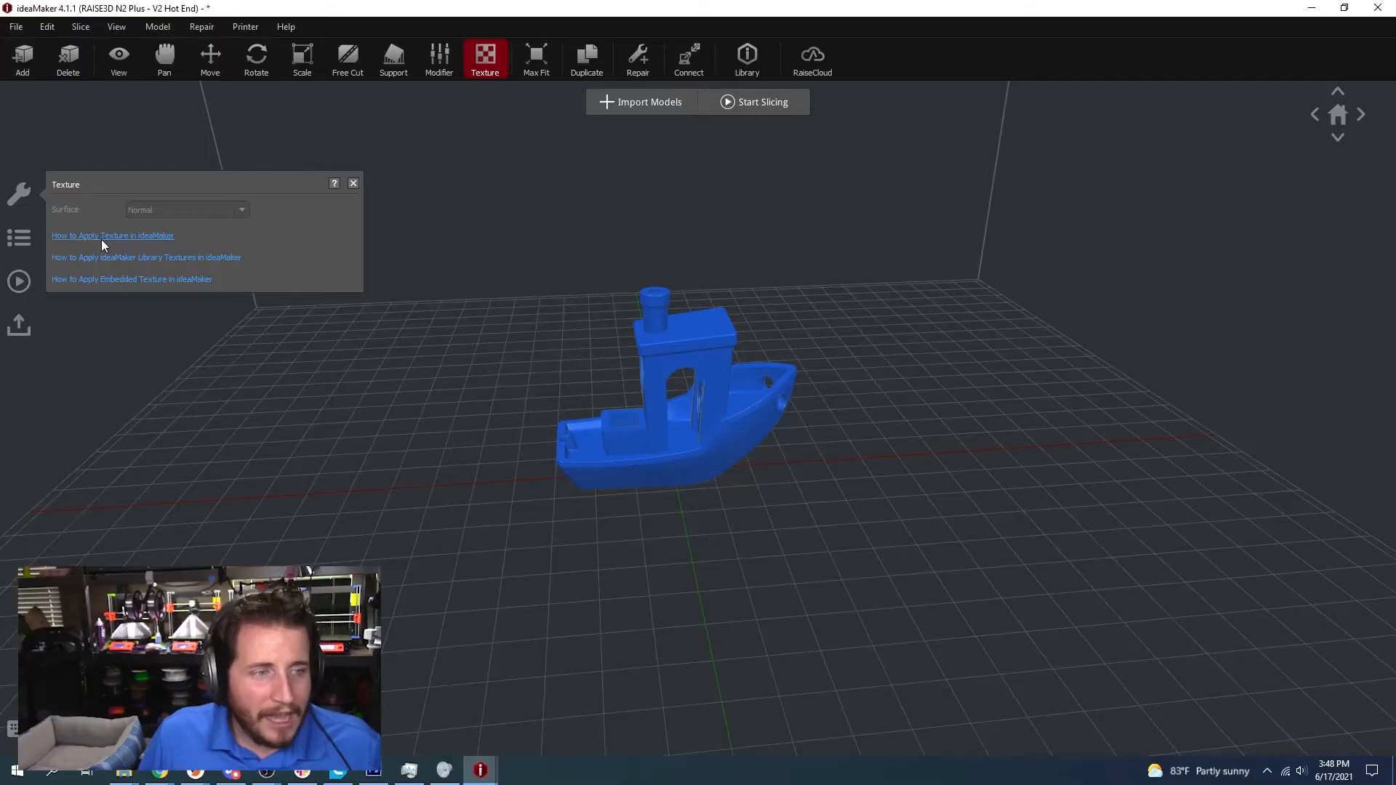
{"action": "left_click_drag", "start_coordinate": [721, 545], "coordinate": [656, 542]}
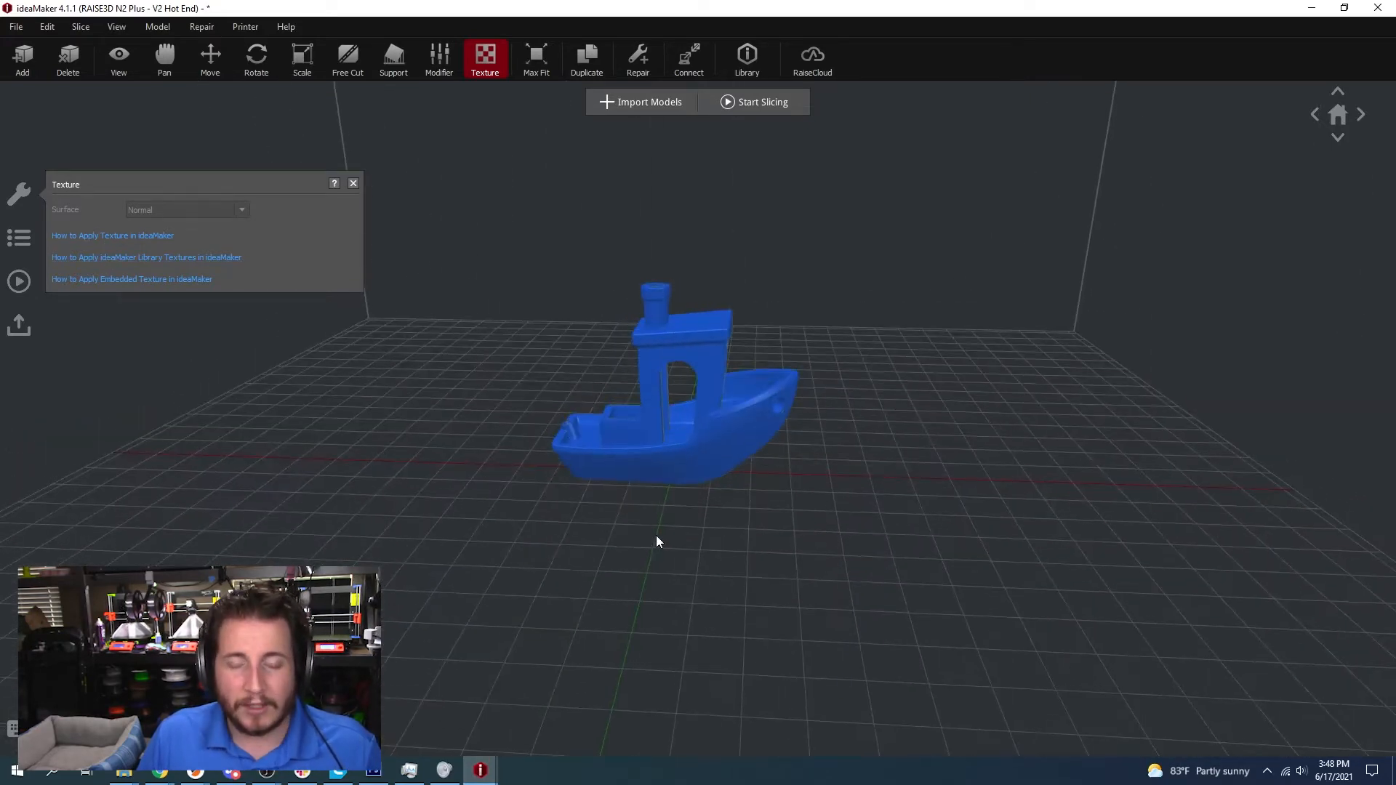
- Select the boat and enlarge it to fill the build volume with Max Fit
{"action": "left_click", "coordinate": [538, 58]}
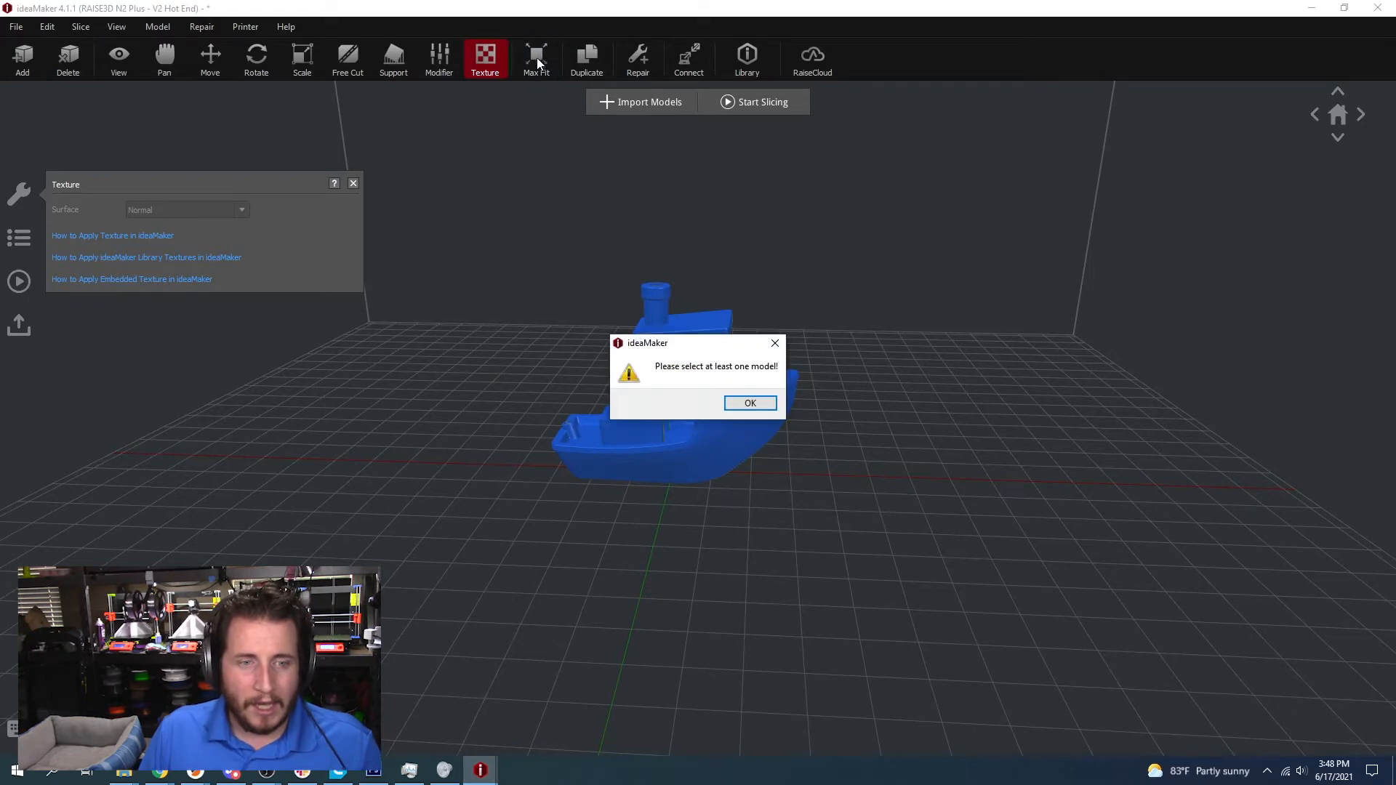
{"action": "left_click", "coordinate": [762, 407]}
{"action": "left_click", "coordinate": [678, 407]}
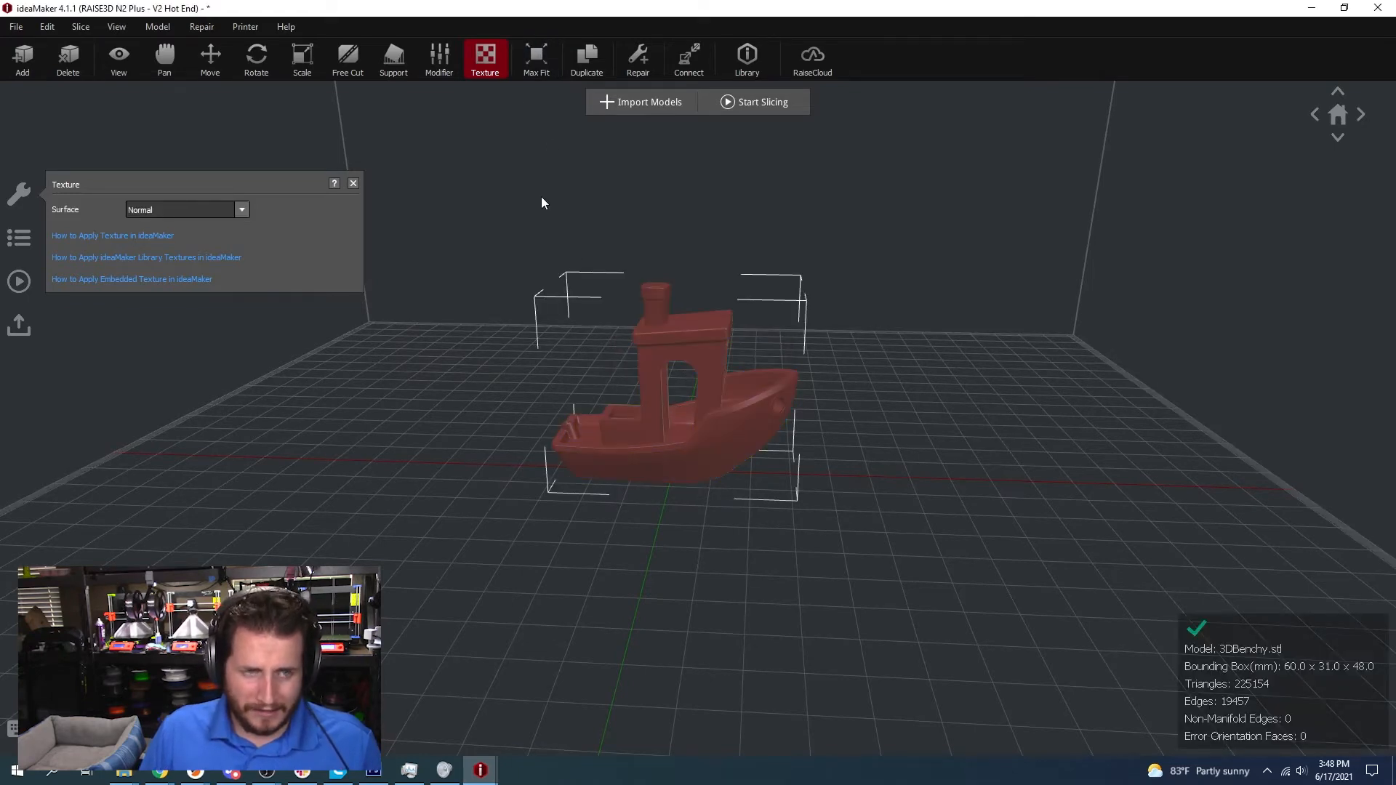
{"action": "left_click", "coordinate": [543, 71]}
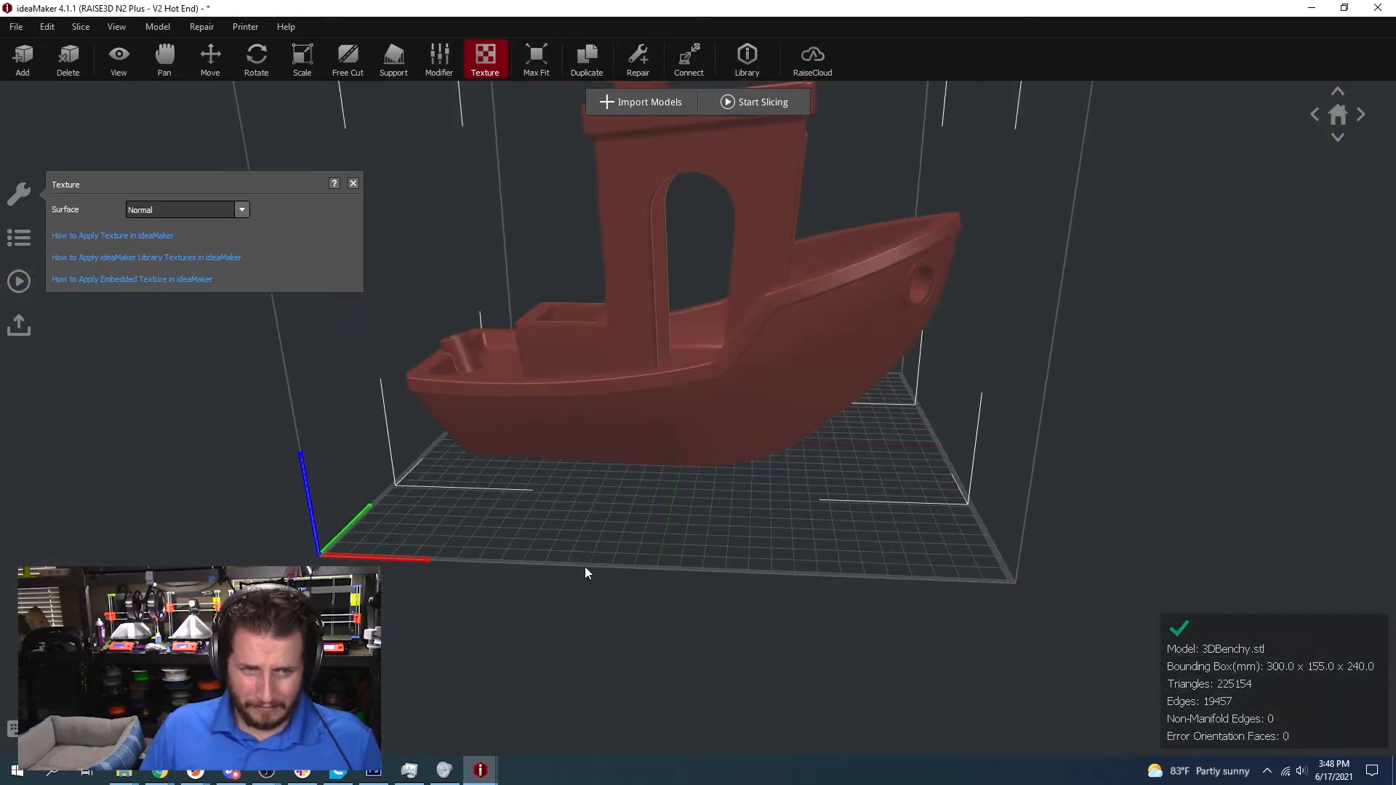
{"action": "right_click_drag", "start_coordinate": [620, 659], "coordinate": [618, 630]}
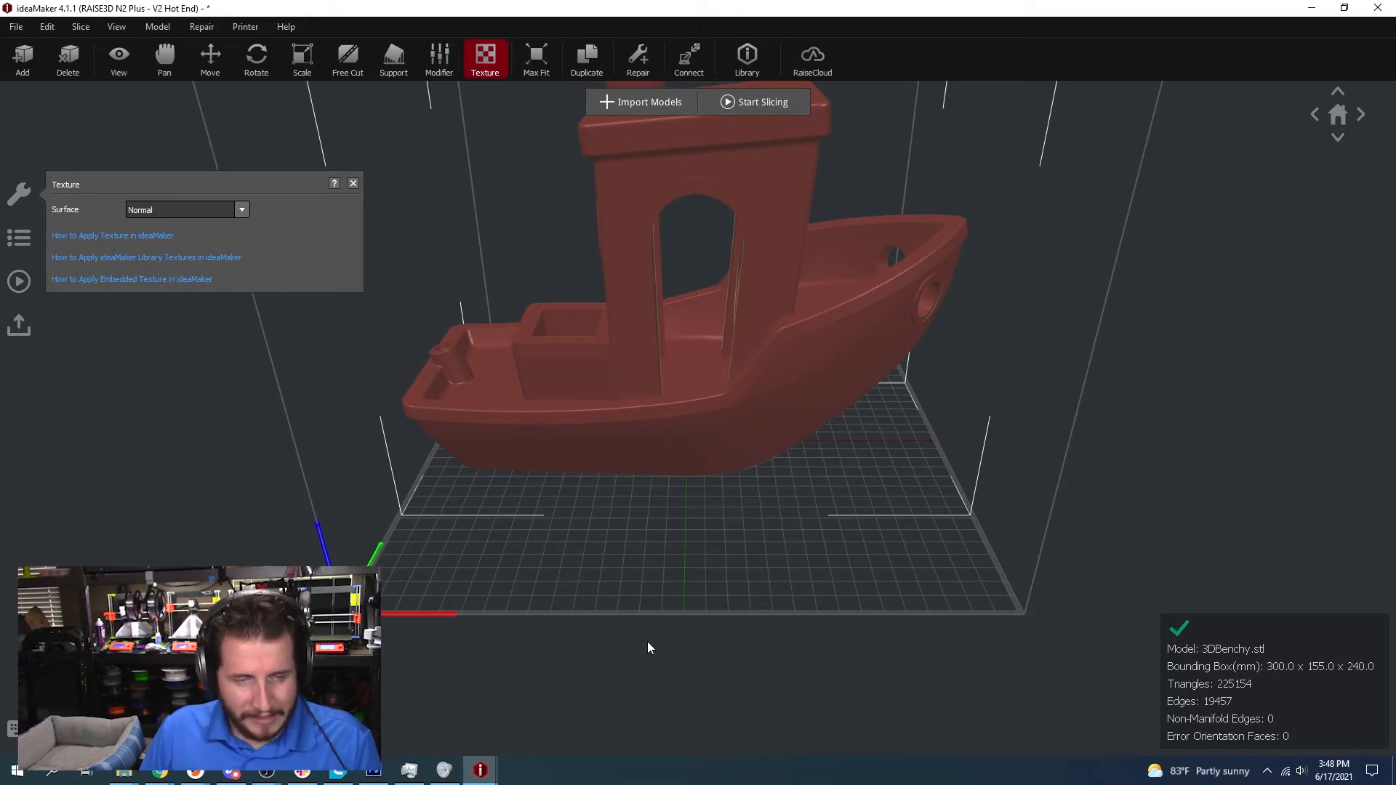
- Undo the boat's Max Fit scaling and close the texture settings
{"action": "key", "text": "ctrl+z"}
{"action": "left_click", "coordinate": [353, 184]}
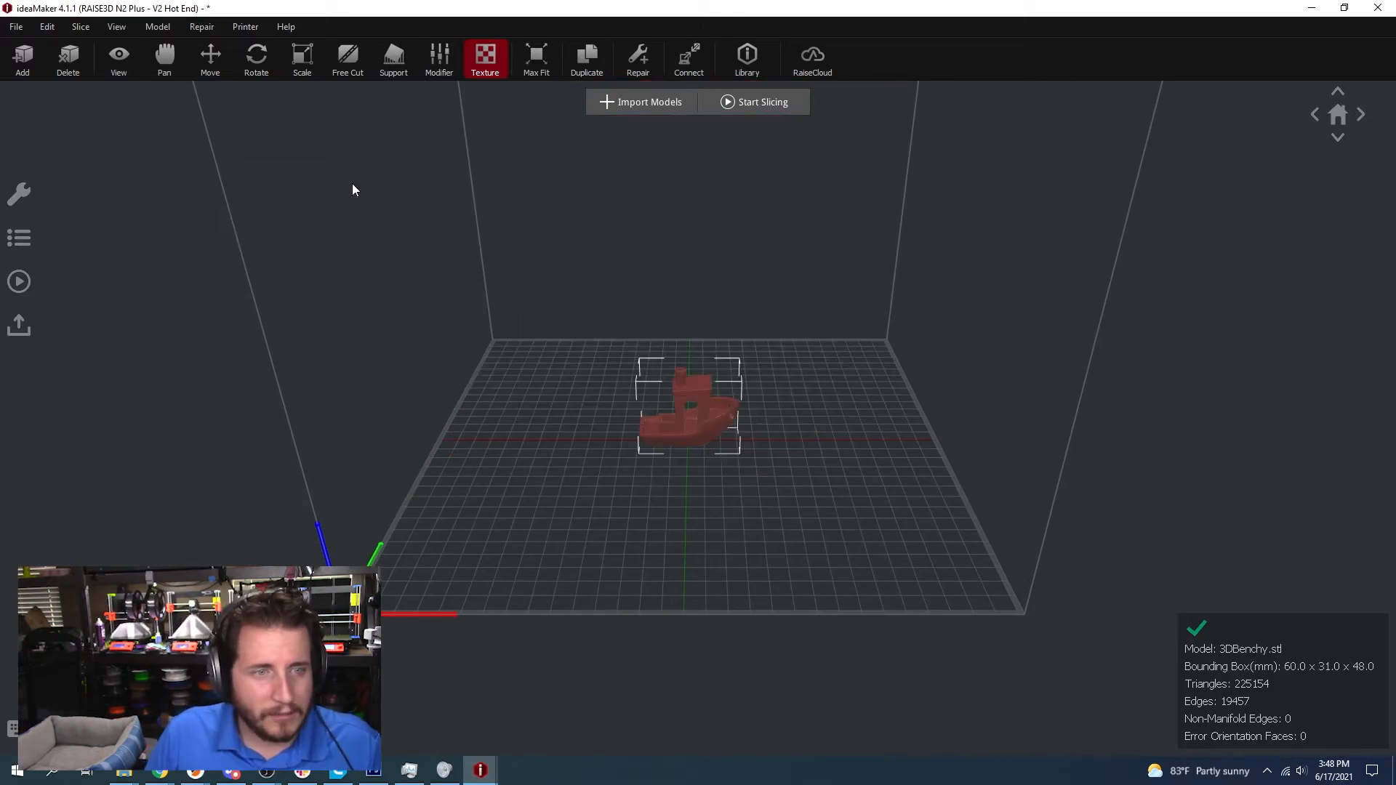
- Apply auto-repair to the boat model
{"action": "right_click_drag", "start_coordinate": [554, 362], "coordinate": [571, 257]}
{"action": "left_click", "coordinate": [642, 58]}
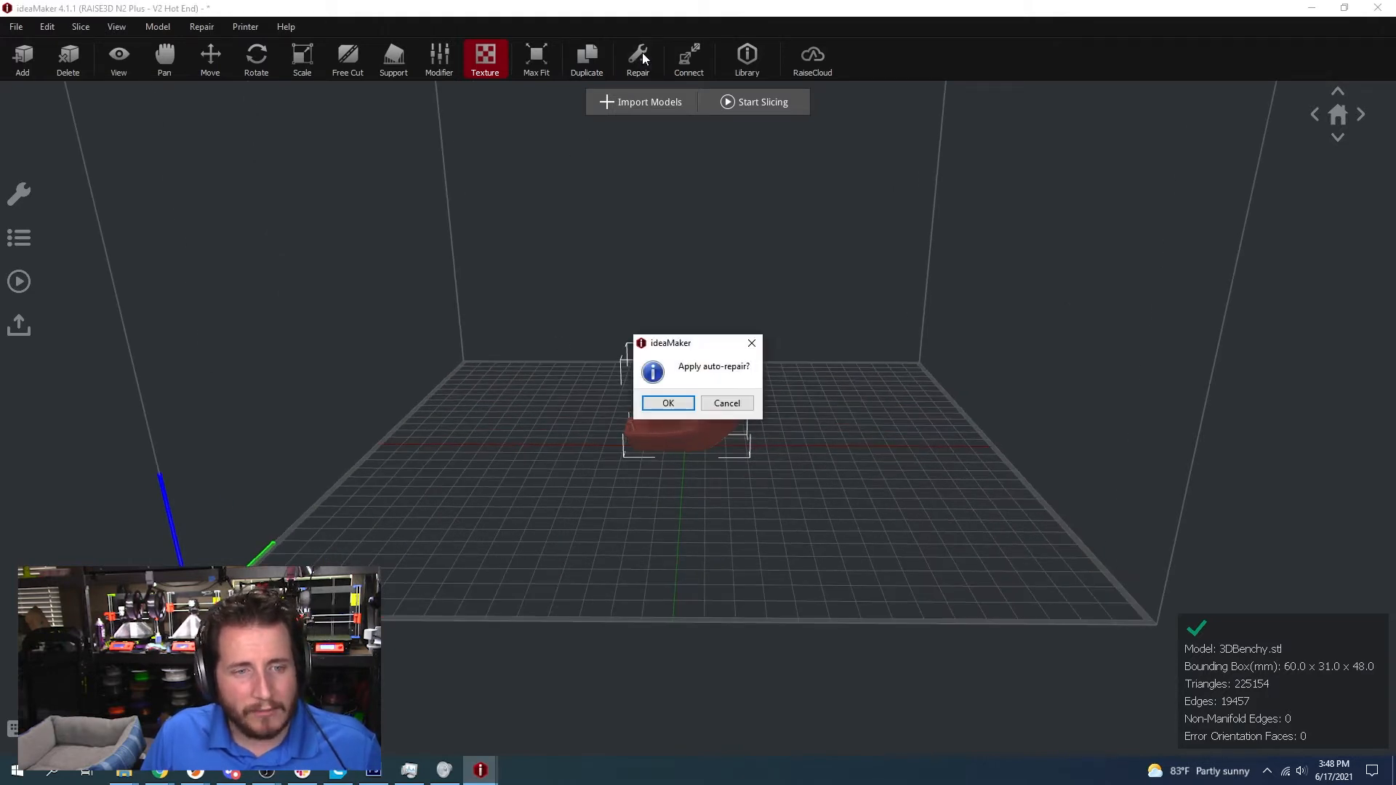
{"action": "left_click", "coordinate": [668, 403]}
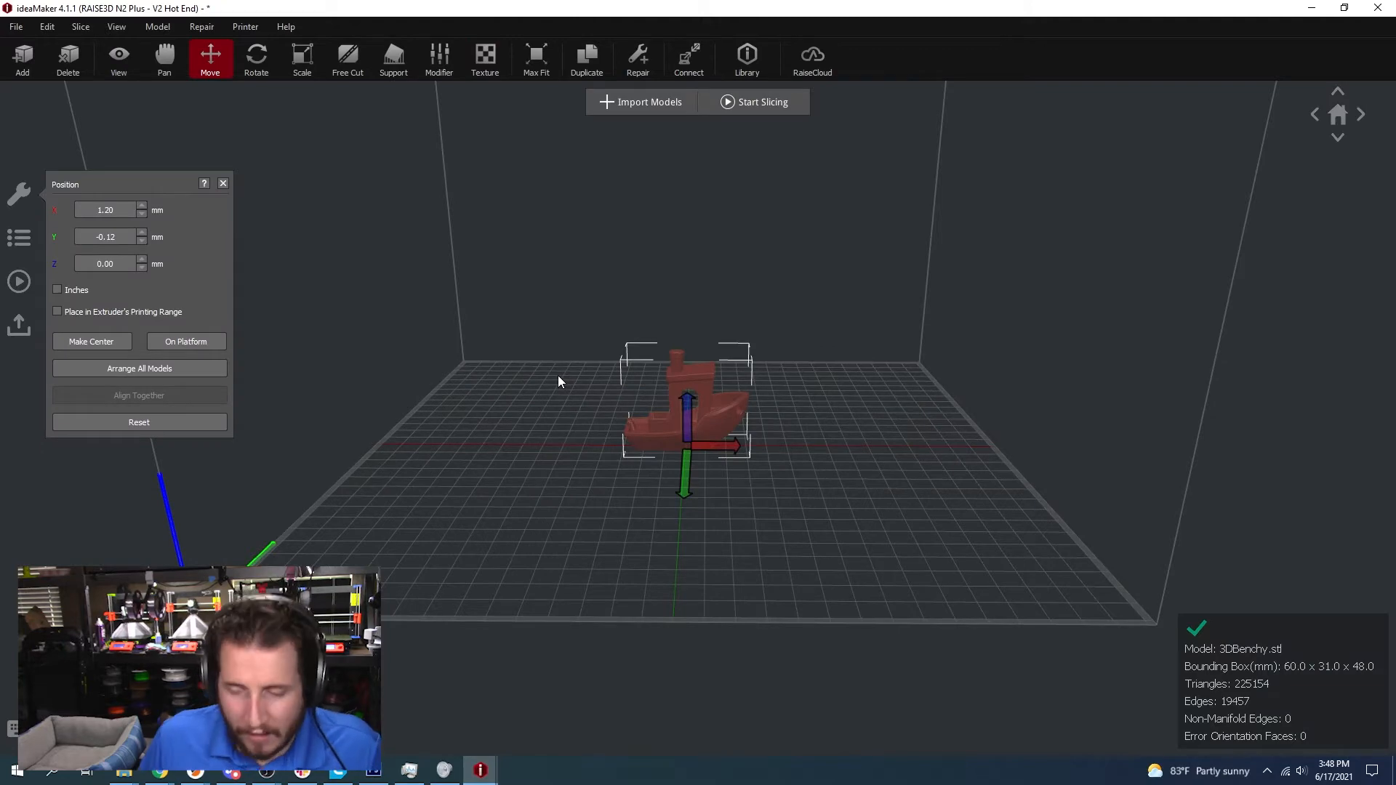
{"action": "right_click_drag", "start_coordinate": [529, 403], "coordinate": [515, 492]}
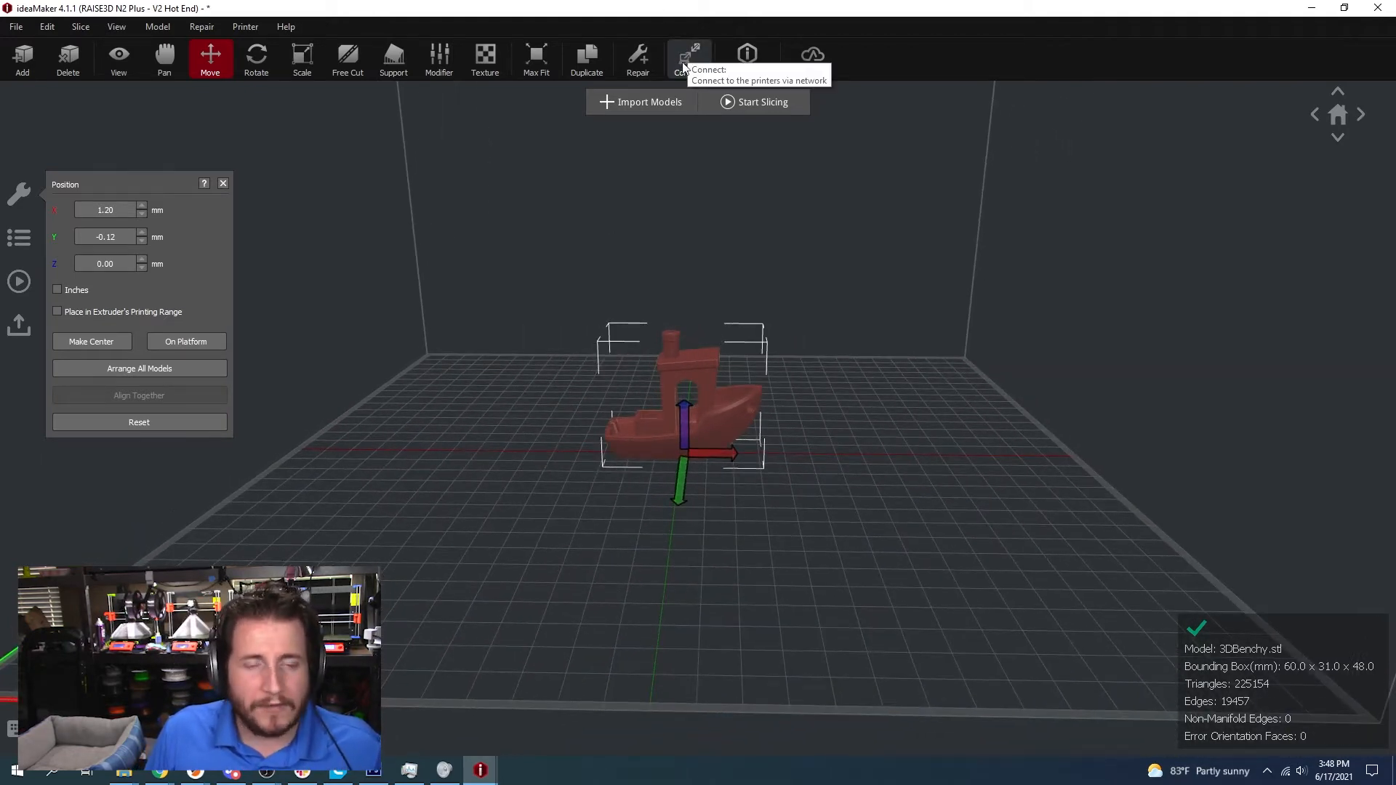
- Deselect the boat and close the position settings
{"action": "left_click", "coordinate": [473, 182]}
{"action": "right_click_drag", "start_coordinate": [518, 341], "coordinate": [327, 298]}
{"action": "left_click", "coordinate": [223, 183]}
{"action": "right_click_drag", "start_coordinate": [314, 400], "coordinate": [308, 243]}
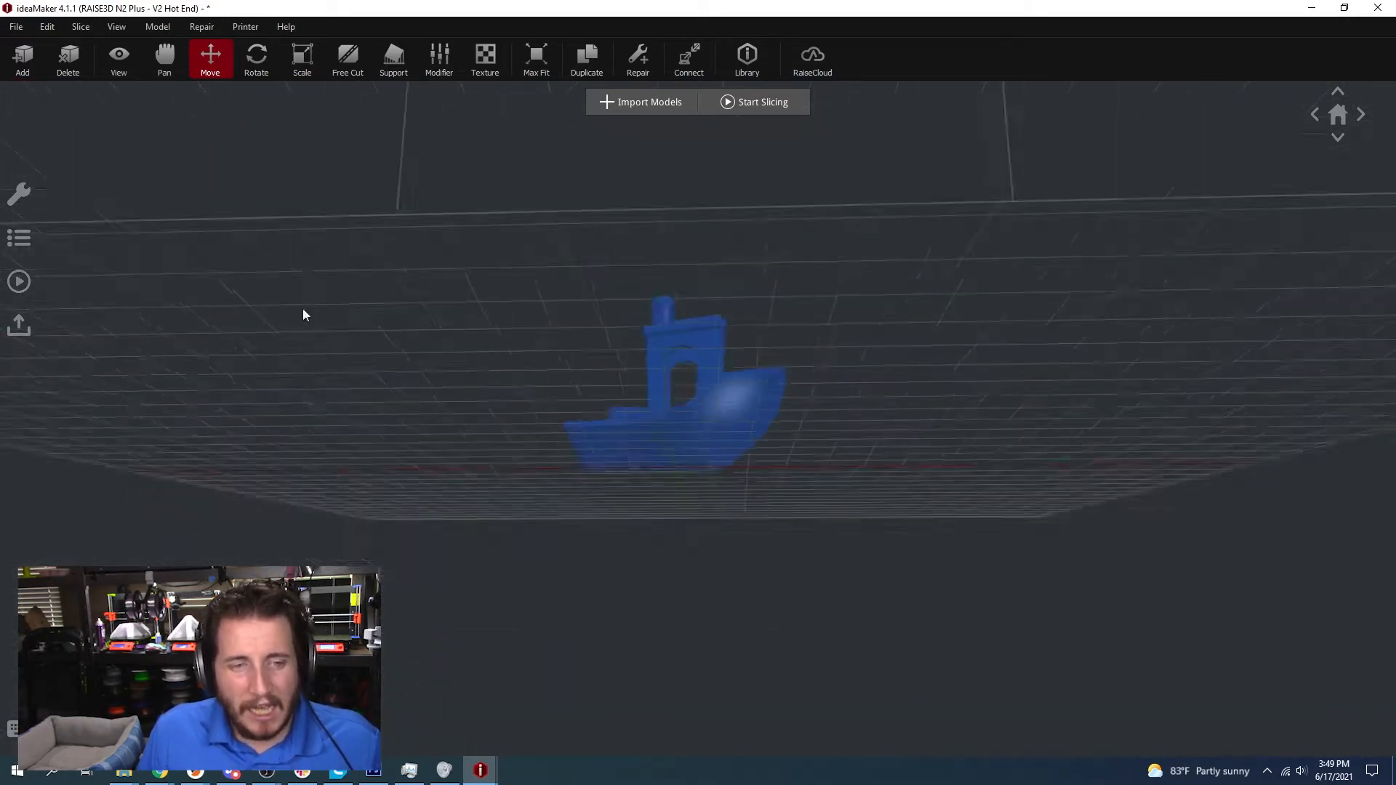
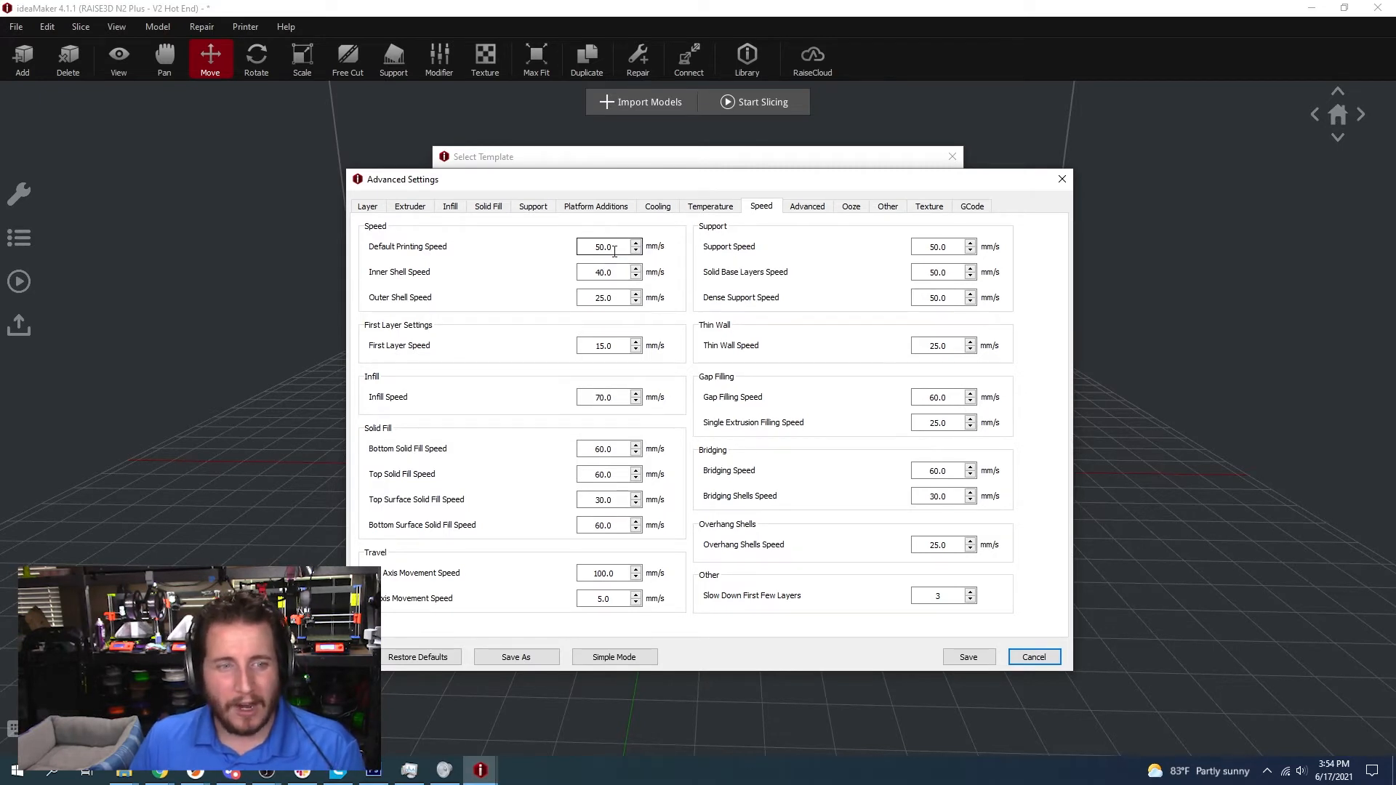
- Set the template's default printing speed to 100 mm/s
{"action": "left_click_drag", "start_coordinate": [614, 248], "coordinate": [552, 251]}
{"action": "type", "text": "100"}
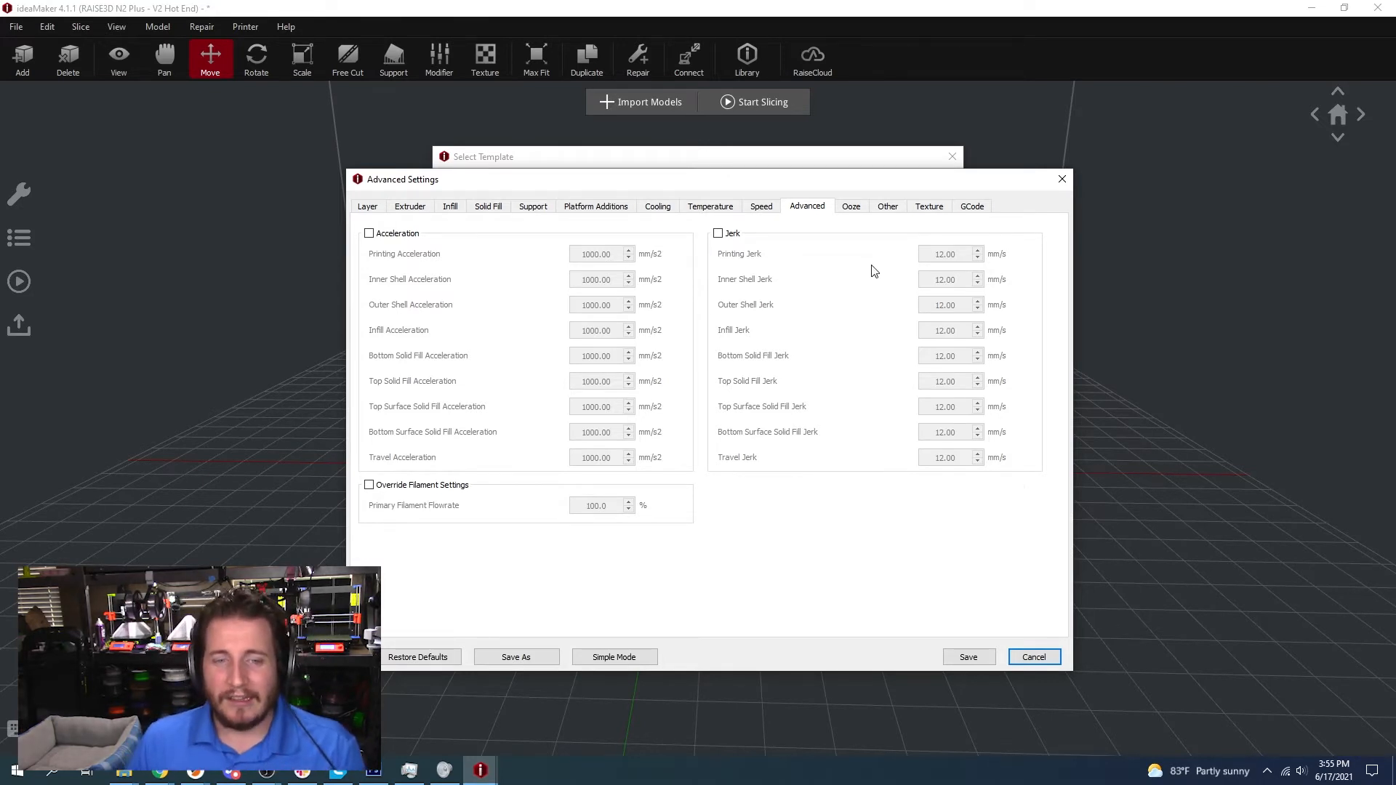
- Review the template's ooze settings, switching Wipe Wall off and back on
{"action": "left_click", "coordinate": [843, 207]}
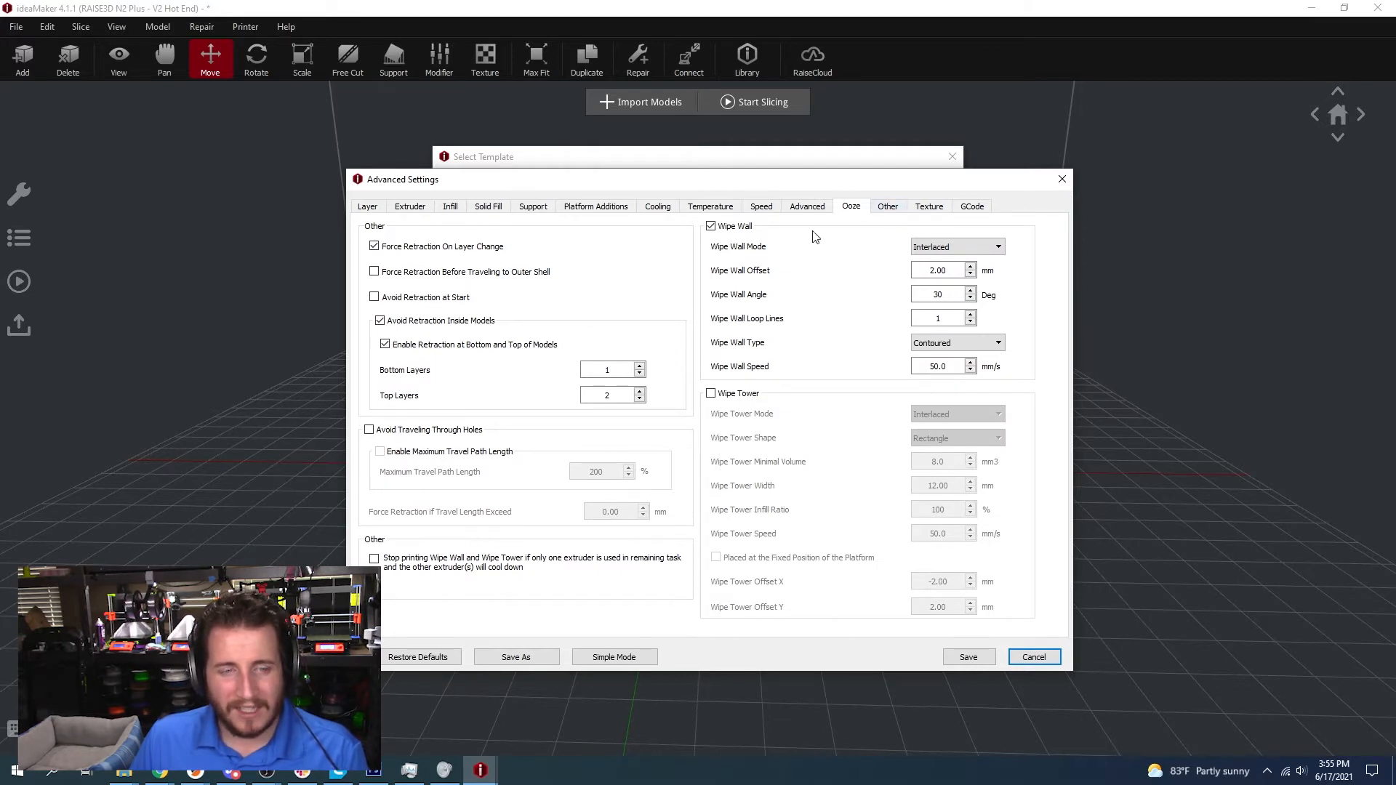
{"action": "left_click", "coordinate": [742, 229]}
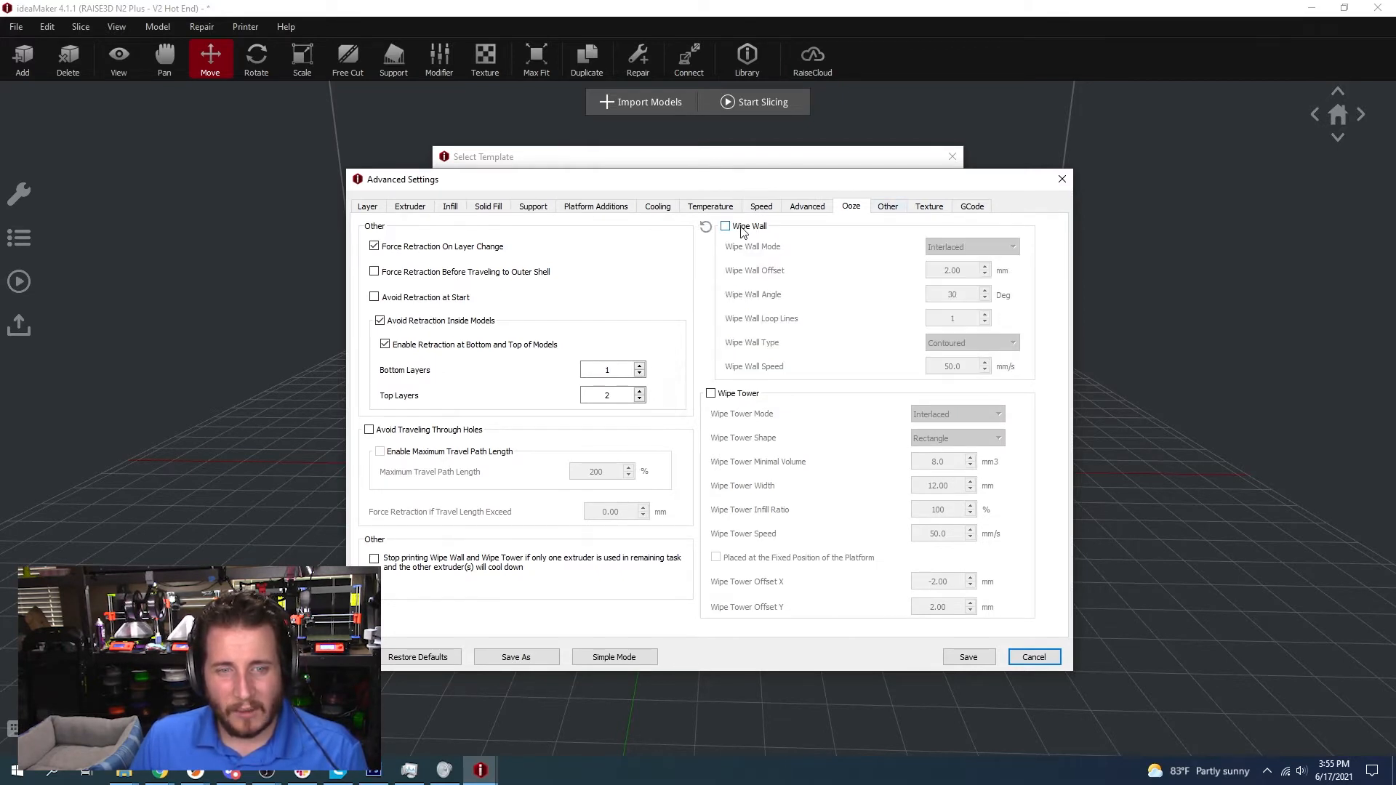
{"action": "left_click", "coordinate": [742, 230]}
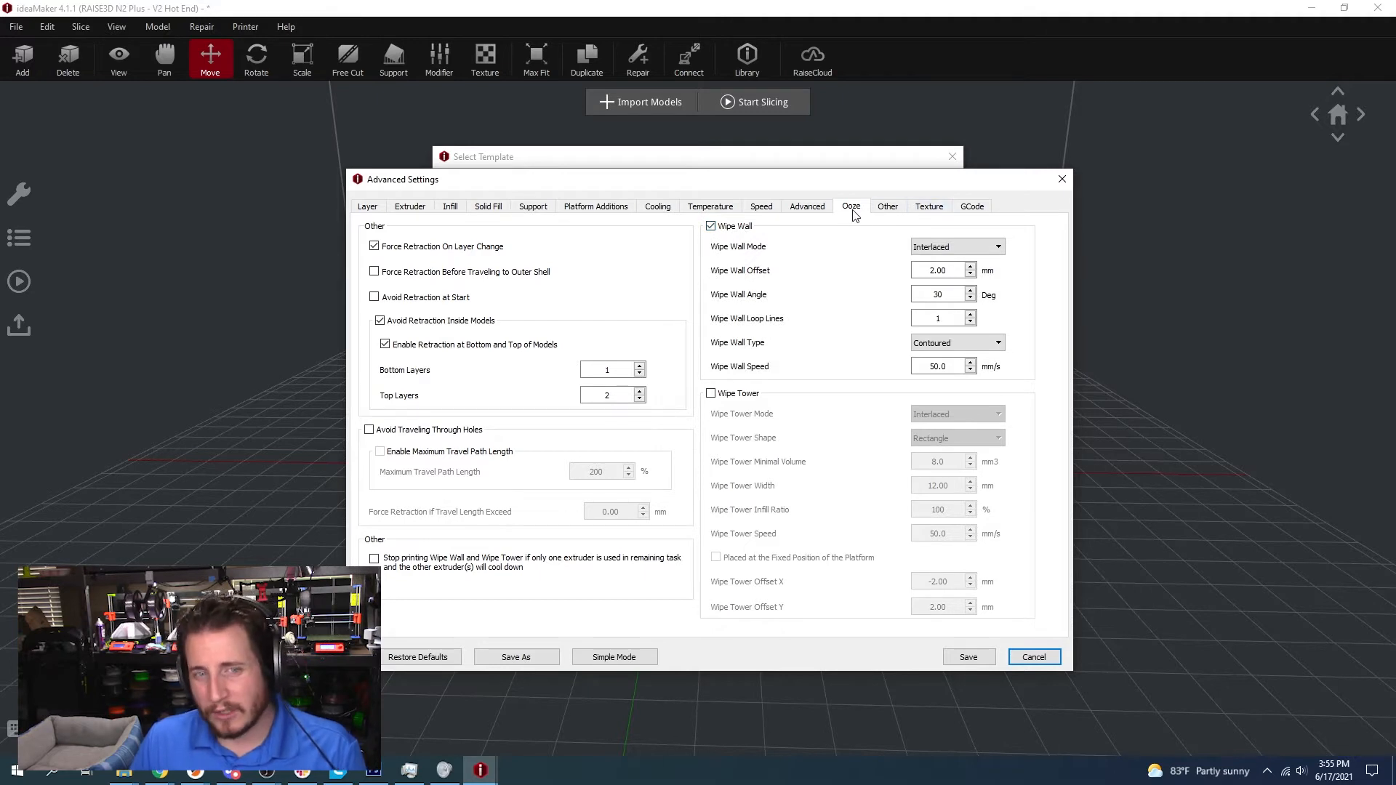
- Review the template's Other, Texture and GCode settings and return to the simple editing mode
{"action": "left_click", "coordinate": [886, 207]}
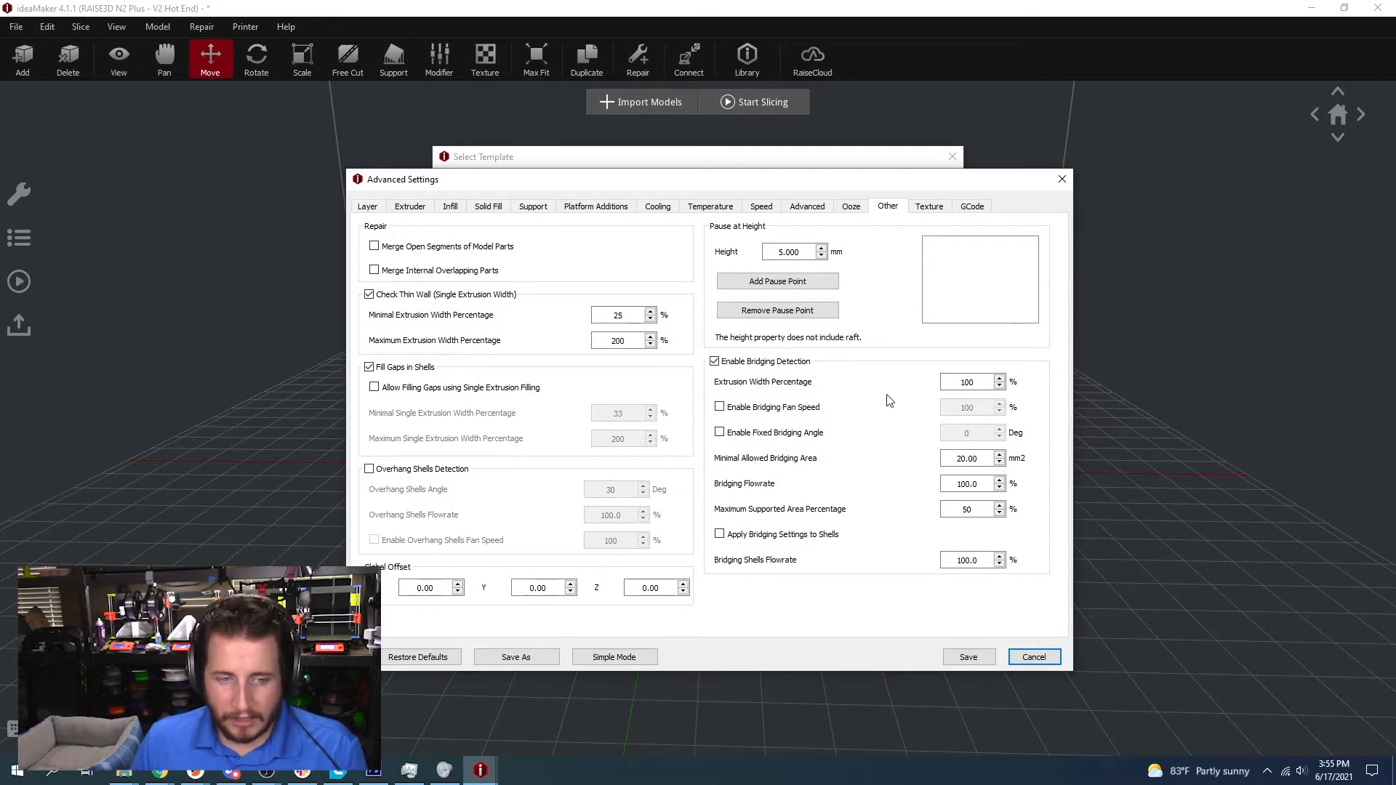
{"action": "left_click", "coordinate": [924, 208]}
{"action": "left_click", "coordinate": [967, 207]}
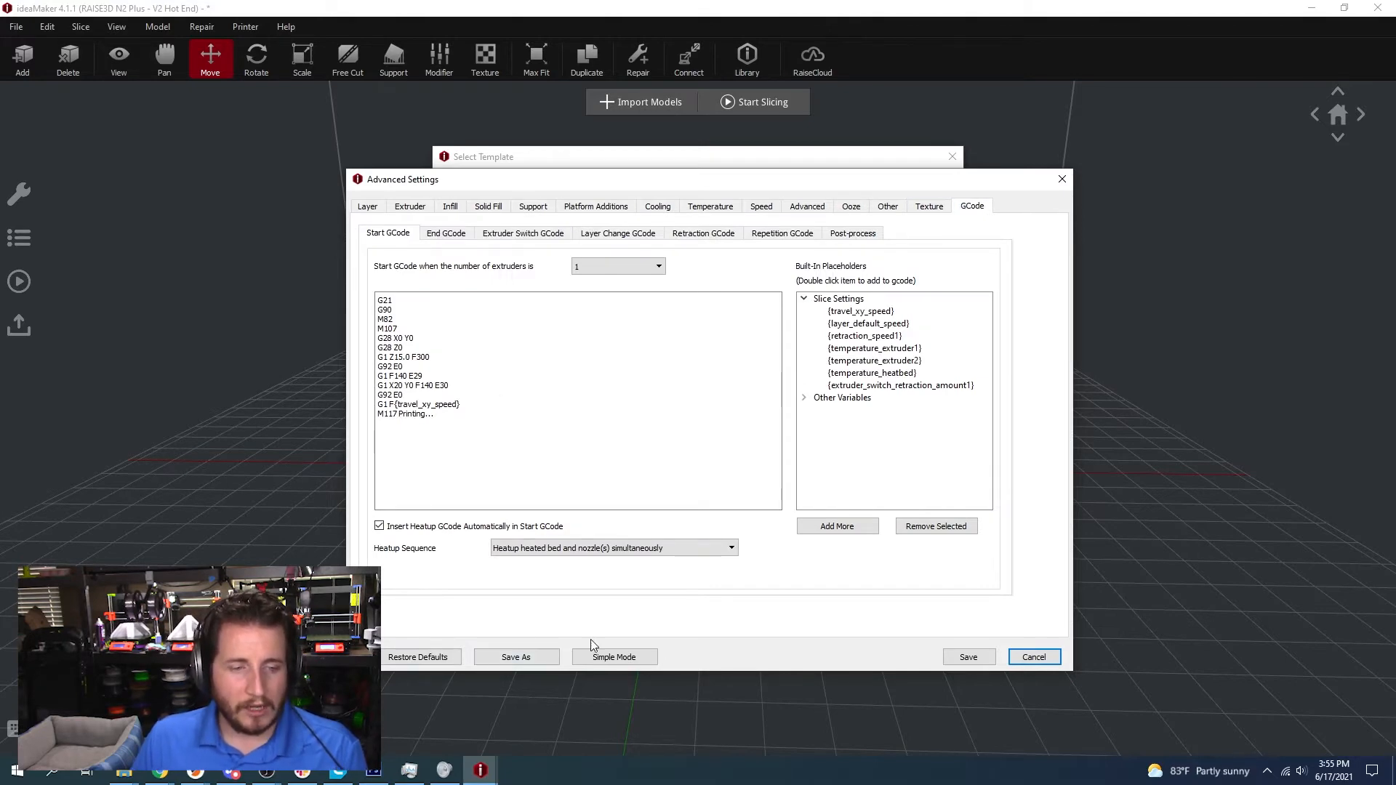
{"action": "left_click", "coordinate": [618, 655]}
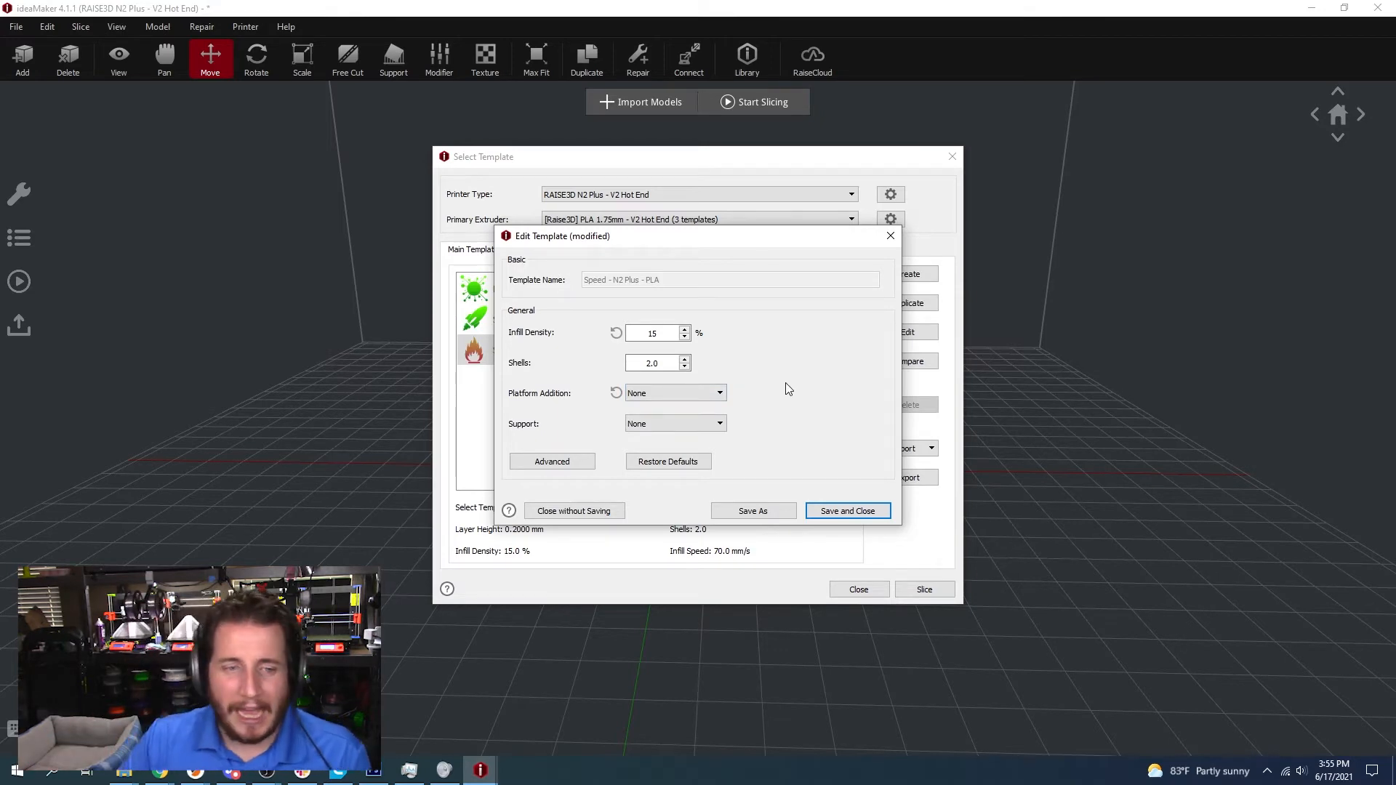
- Reopen the template's advanced settings and review its end, extruder-switch and layer-change GCode
{"action": "left_click", "coordinate": [569, 465]}
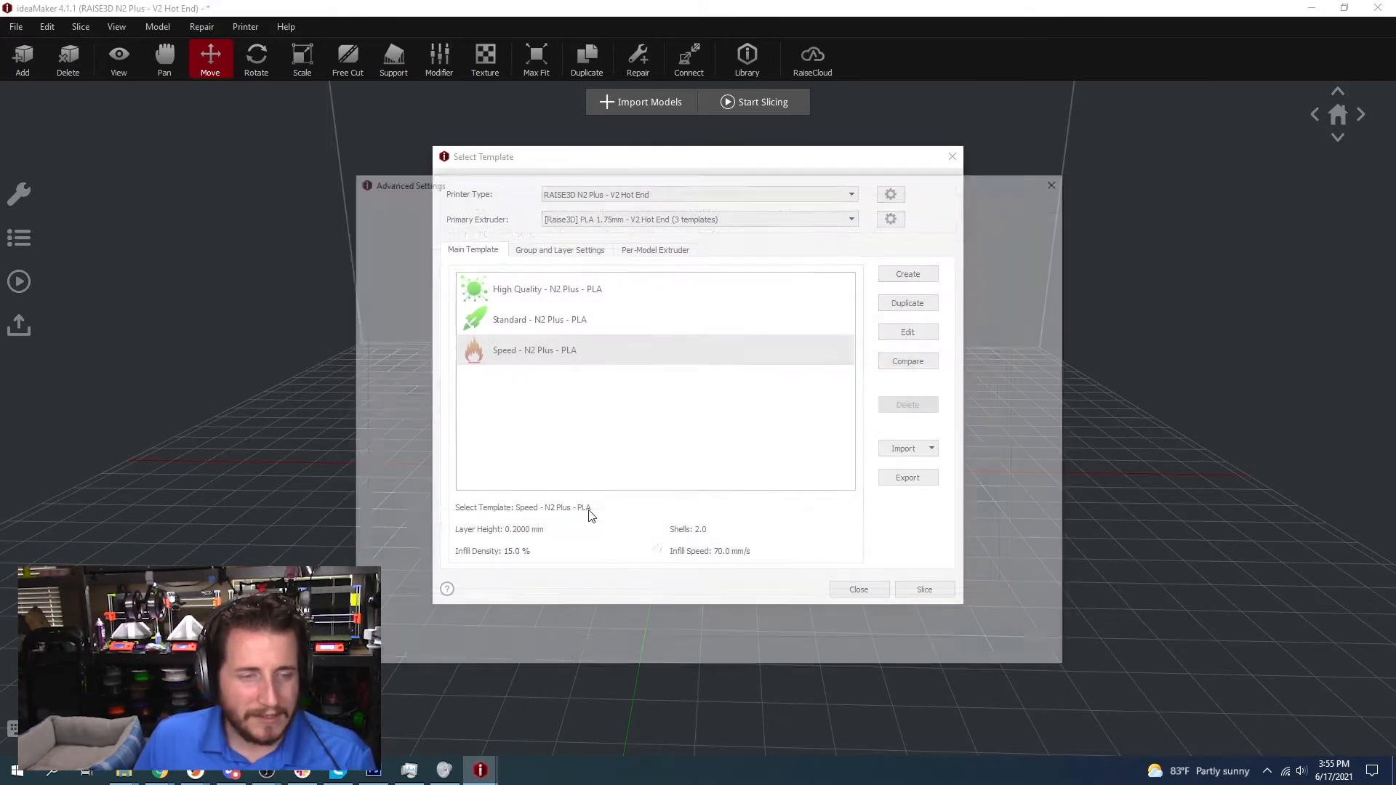
{"action": "left_click", "coordinate": [464, 235]}
{"action": "left_click", "coordinate": [509, 234]}
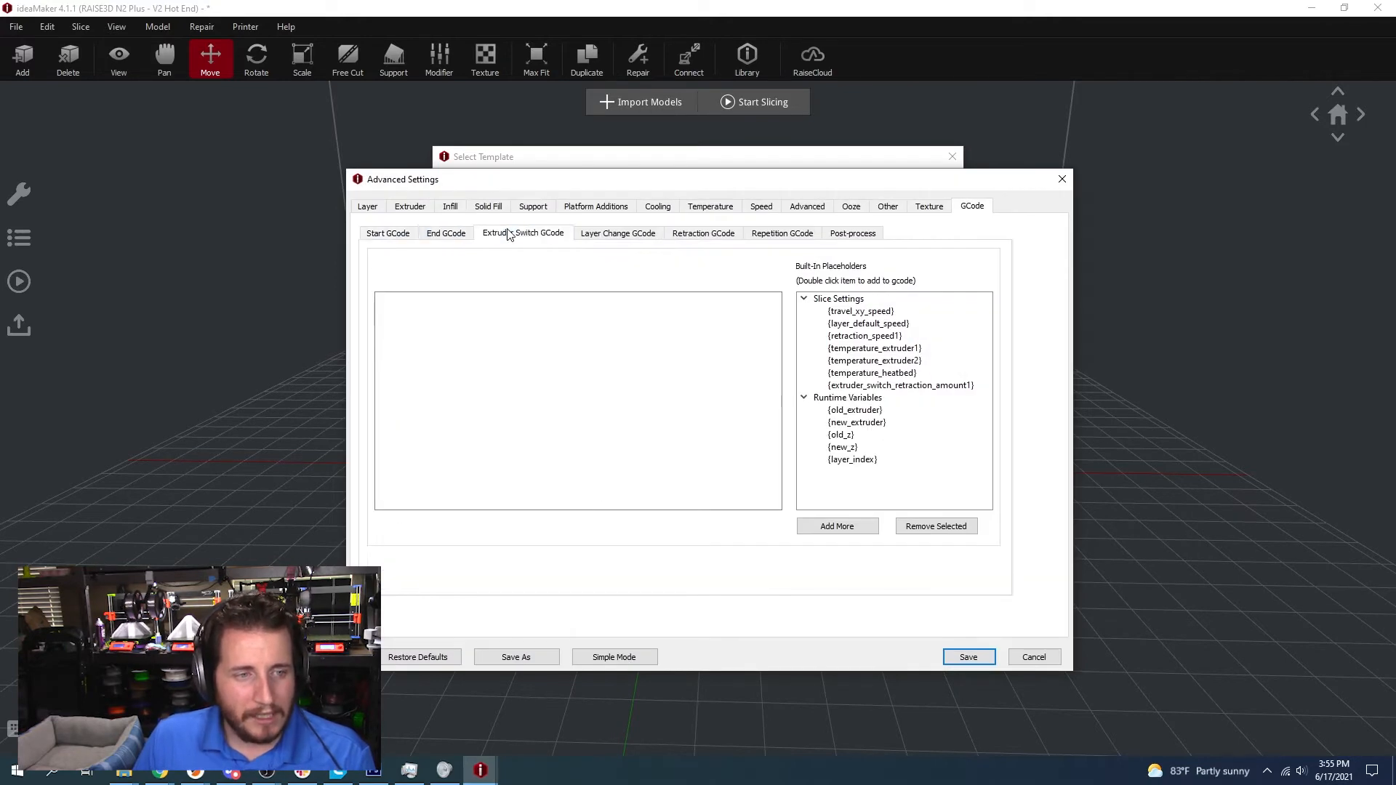
{"action": "left_click", "coordinate": [617, 234]}
- Review the primary extruder settings, switching Retraction off and back on, and leave the advanced settings without saving
{"action": "left_click", "coordinate": [408, 209]}
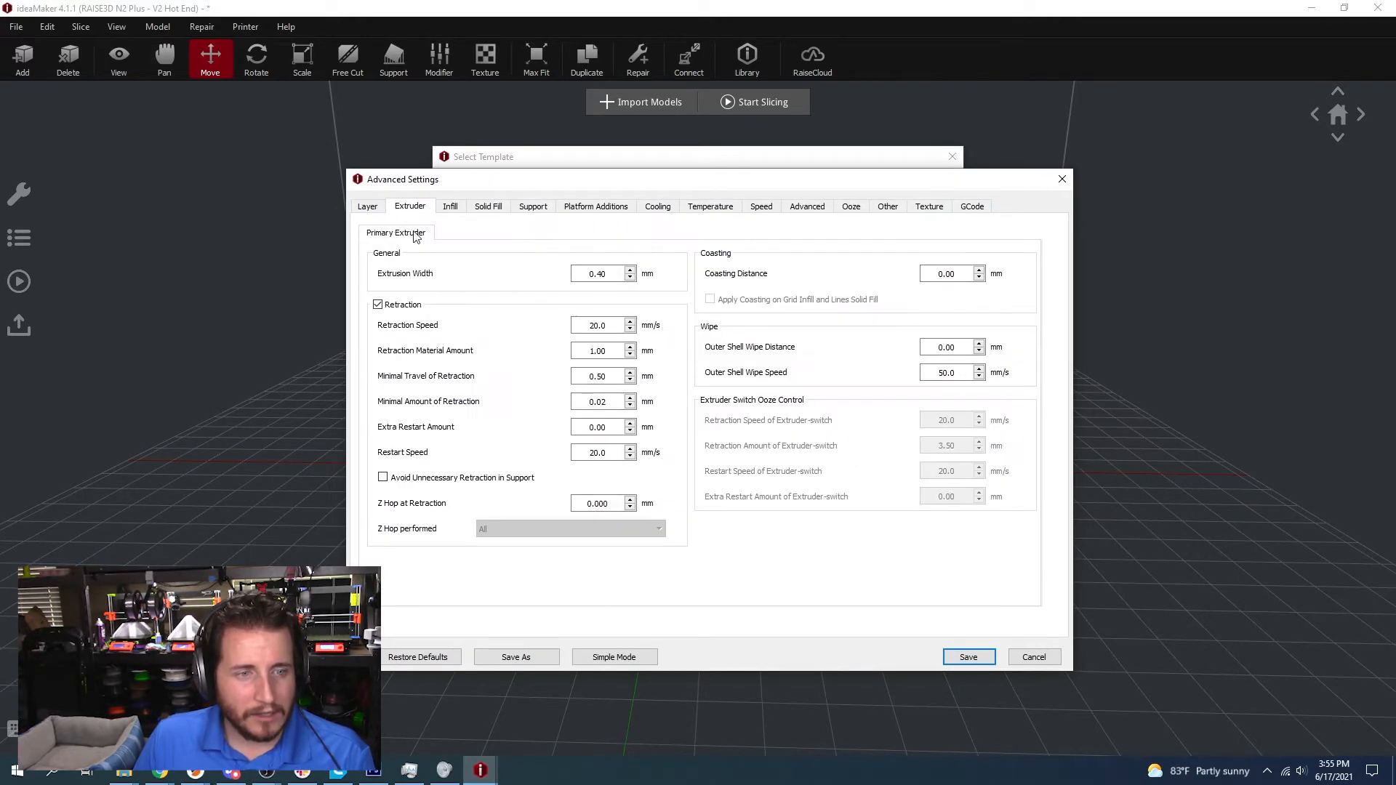
{"action": "left_click", "coordinate": [393, 306]}
{"action": "left_click", "coordinate": [393, 305]}
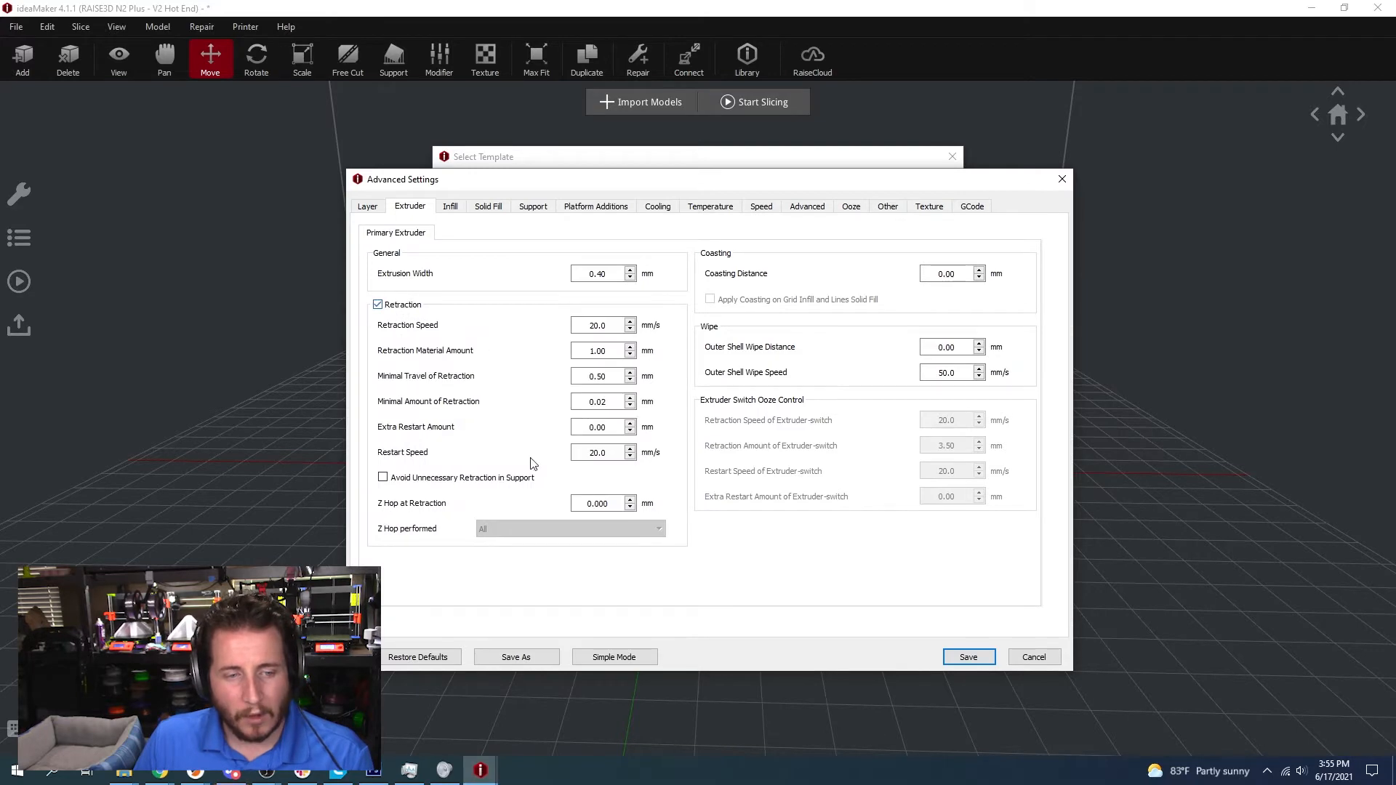
{"action": "left_click", "coordinate": [1034, 655]}
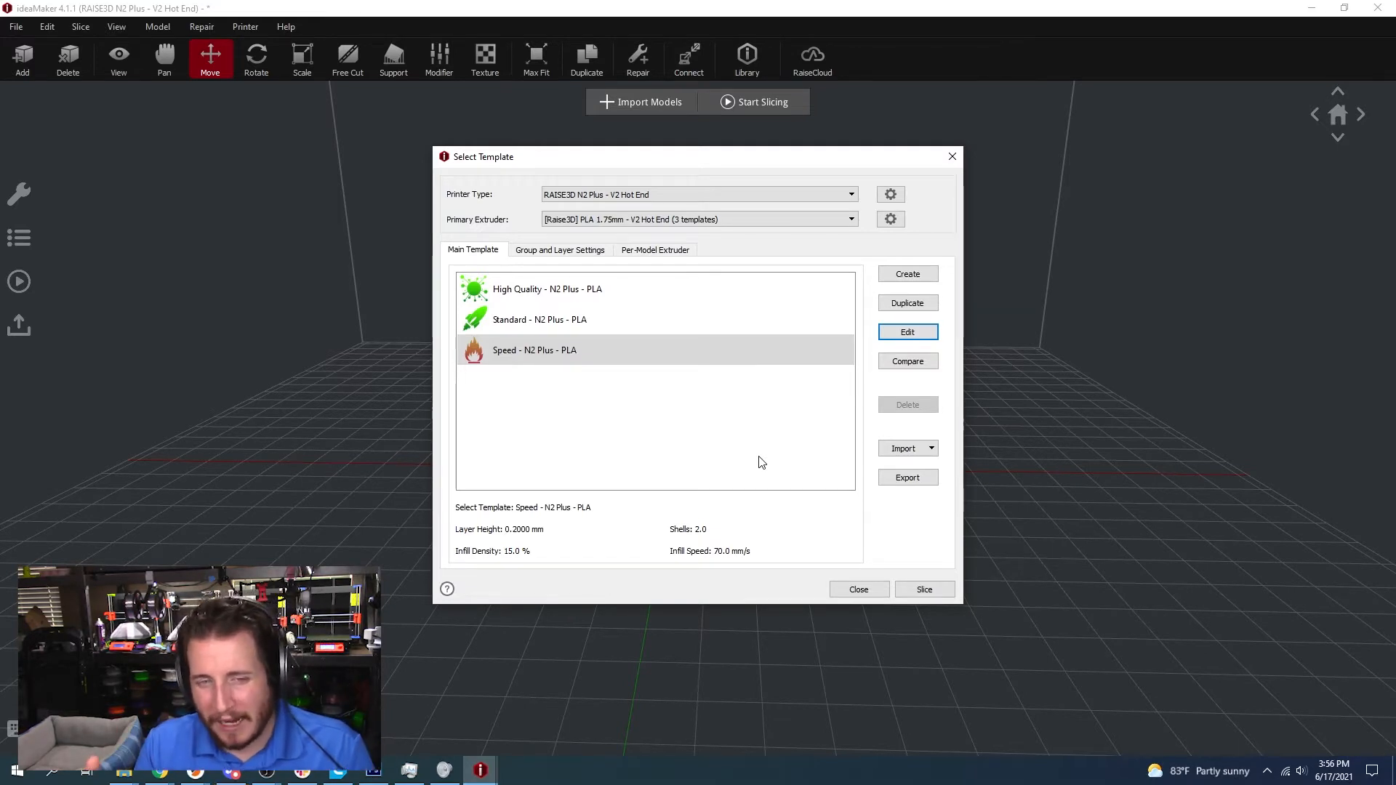
- Reopen the Speed - N2 Plus - PLA template, compare its simple and advanced modes, and cancel the editing
{"action": "left_click", "coordinate": [894, 336]}
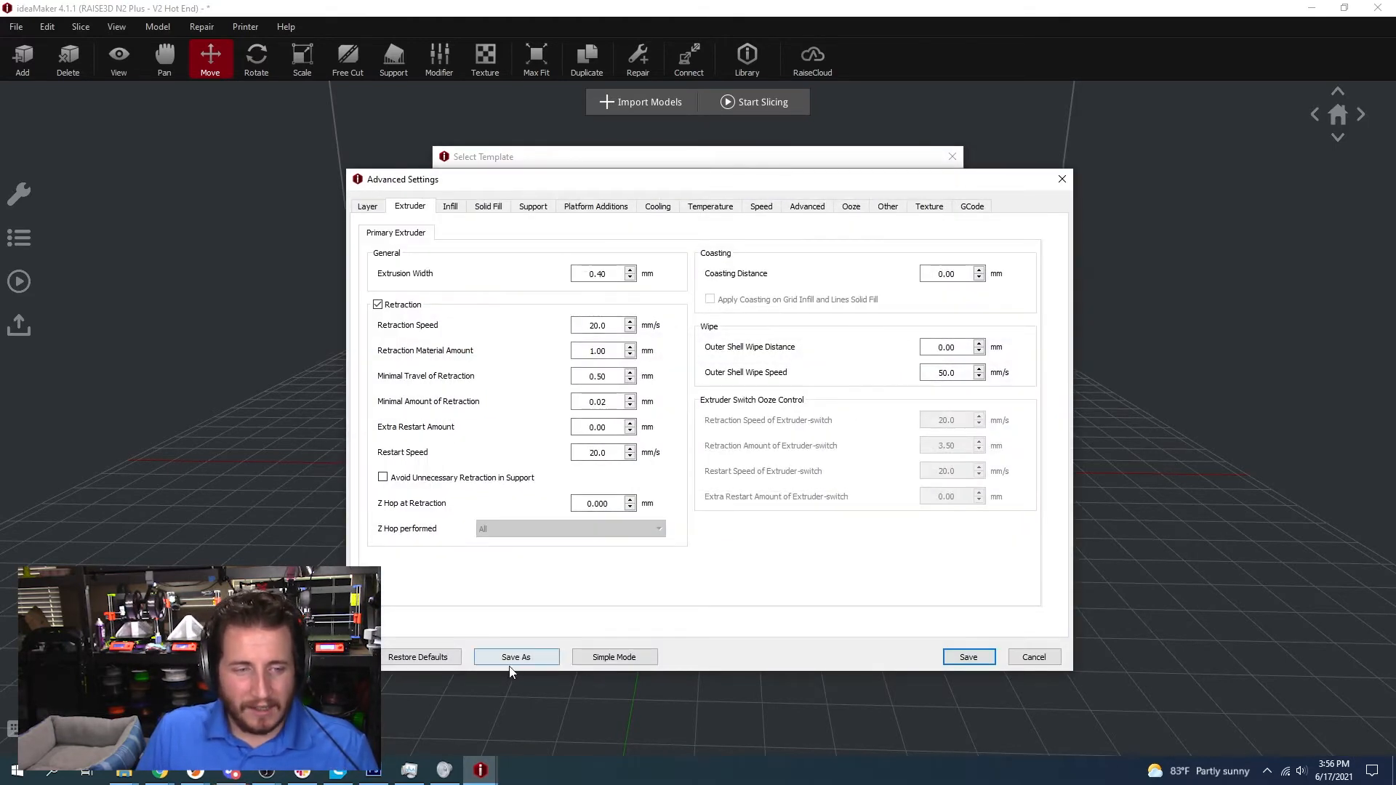
{"action": "left_click", "coordinate": [586, 659]}
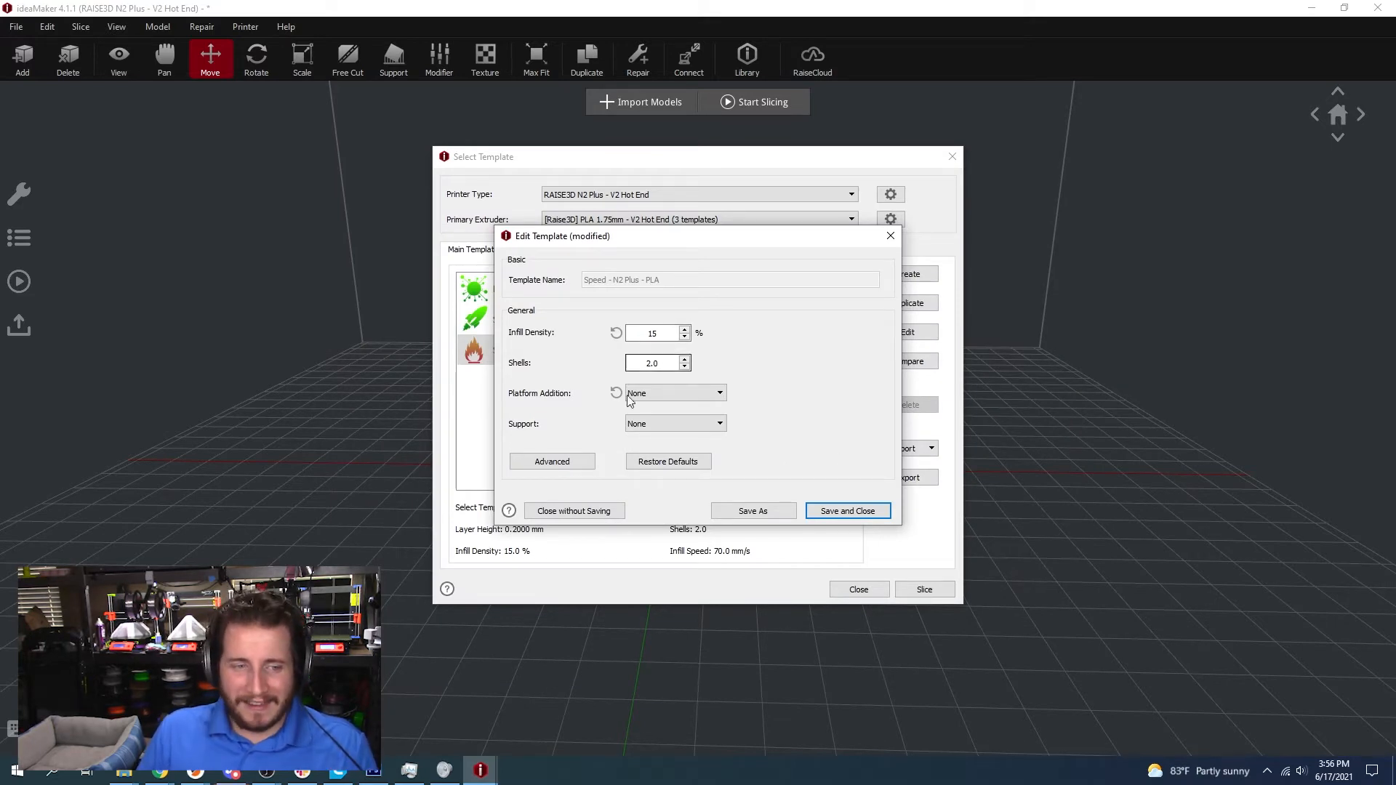
{"action": "left_click", "coordinate": [574, 462]}
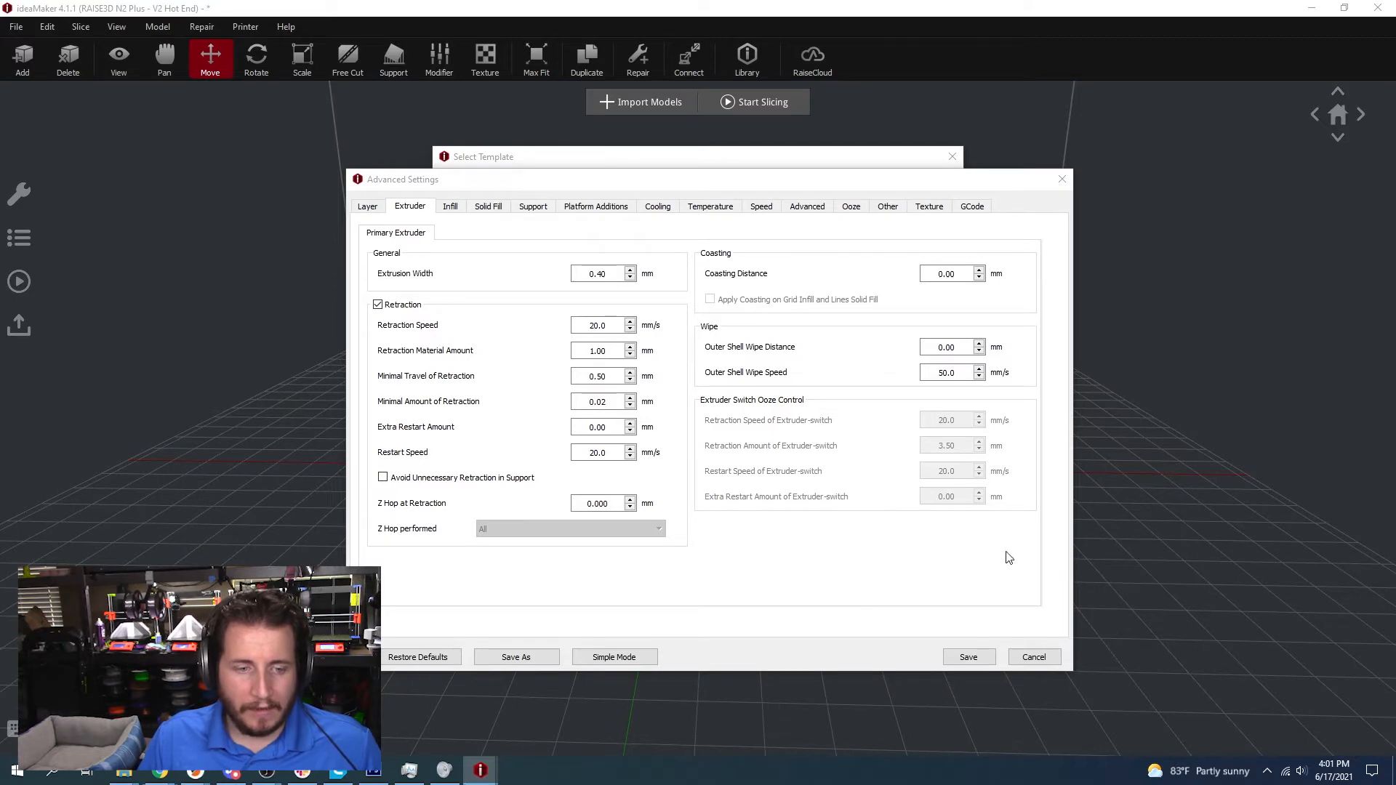
{"action": "left_click", "coordinate": [1033, 656]}
- Slice the boat with the Speed - N2 Plus - PLA template and open the print preview
{"action": "left_click", "coordinate": [906, 592]}
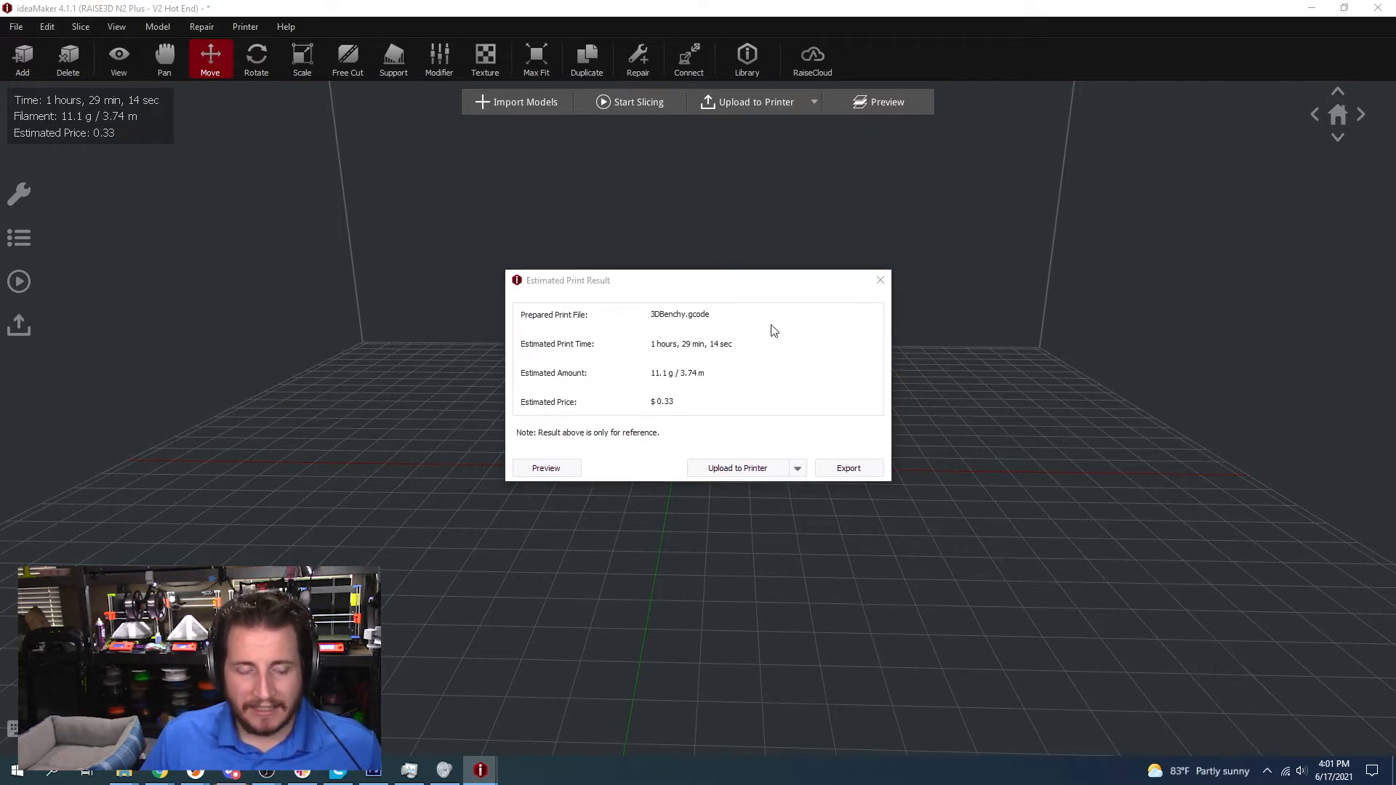
{"action": "left_click", "coordinate": [549, 467]}
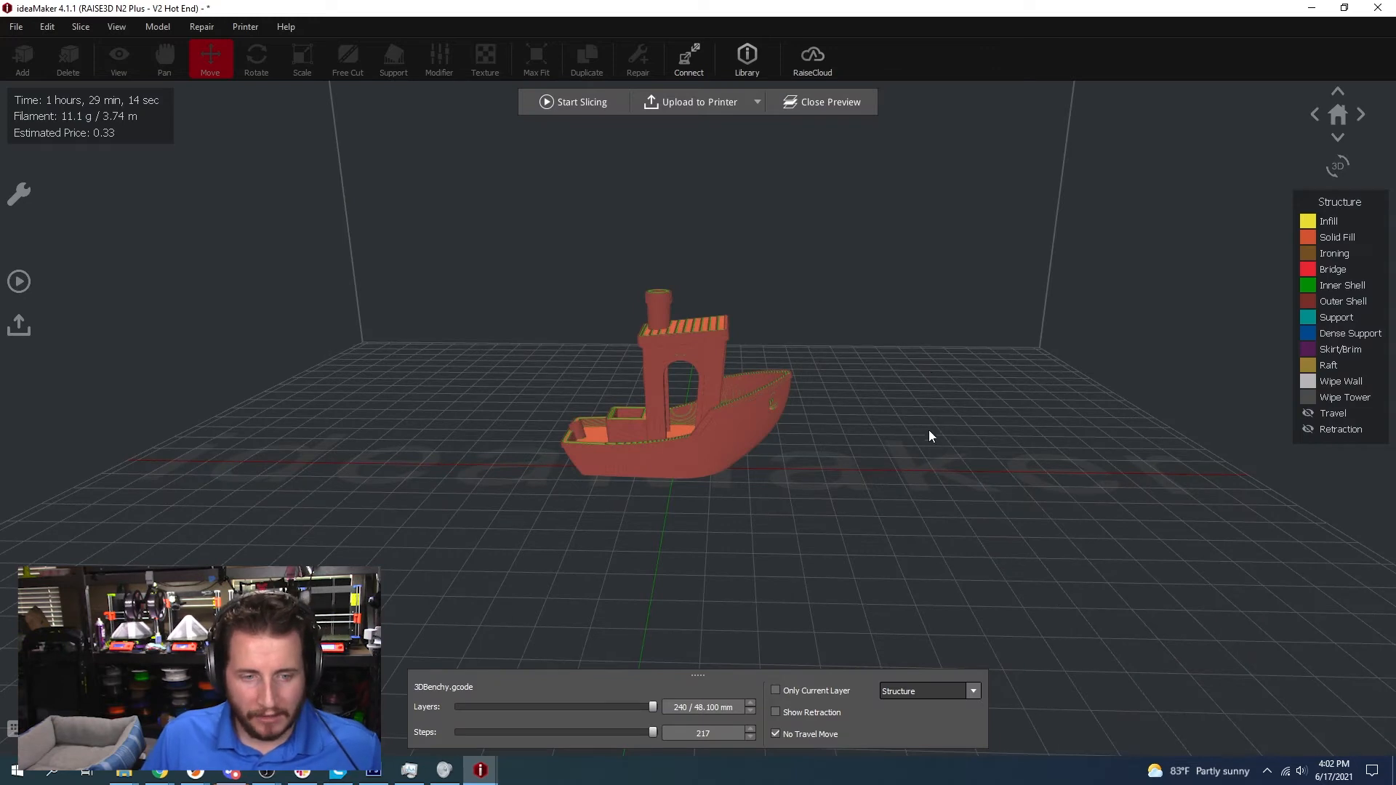
{"action": "left_click_drag", "start_coordinate": [929, 435], "coordinate": [918, 375]}
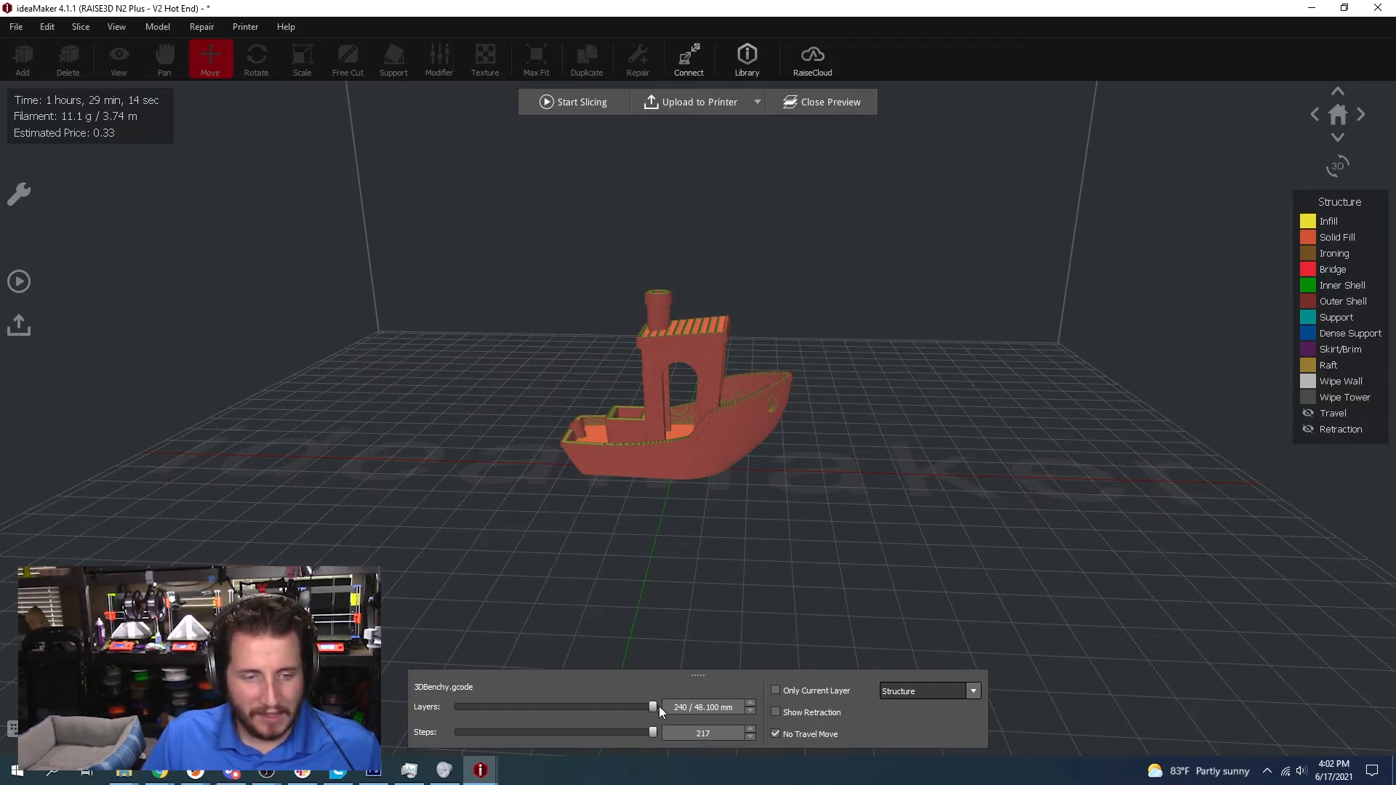
- Examine the boat's toolpaths by lowering the previewed layers to layer 71 and restoring the full height of 240 layers
{"action": "left_click_drag", "start_coordinate": [652, 707], "coordinate": [620, 710]}
{"action": "left_click_drag", "start_coordinate": [473, 456], "coordinate": [493, 508]}
{"action": "scroll", "coordinate": [493, 509], "scroll_direction": "up", "scroll_amount": 5}
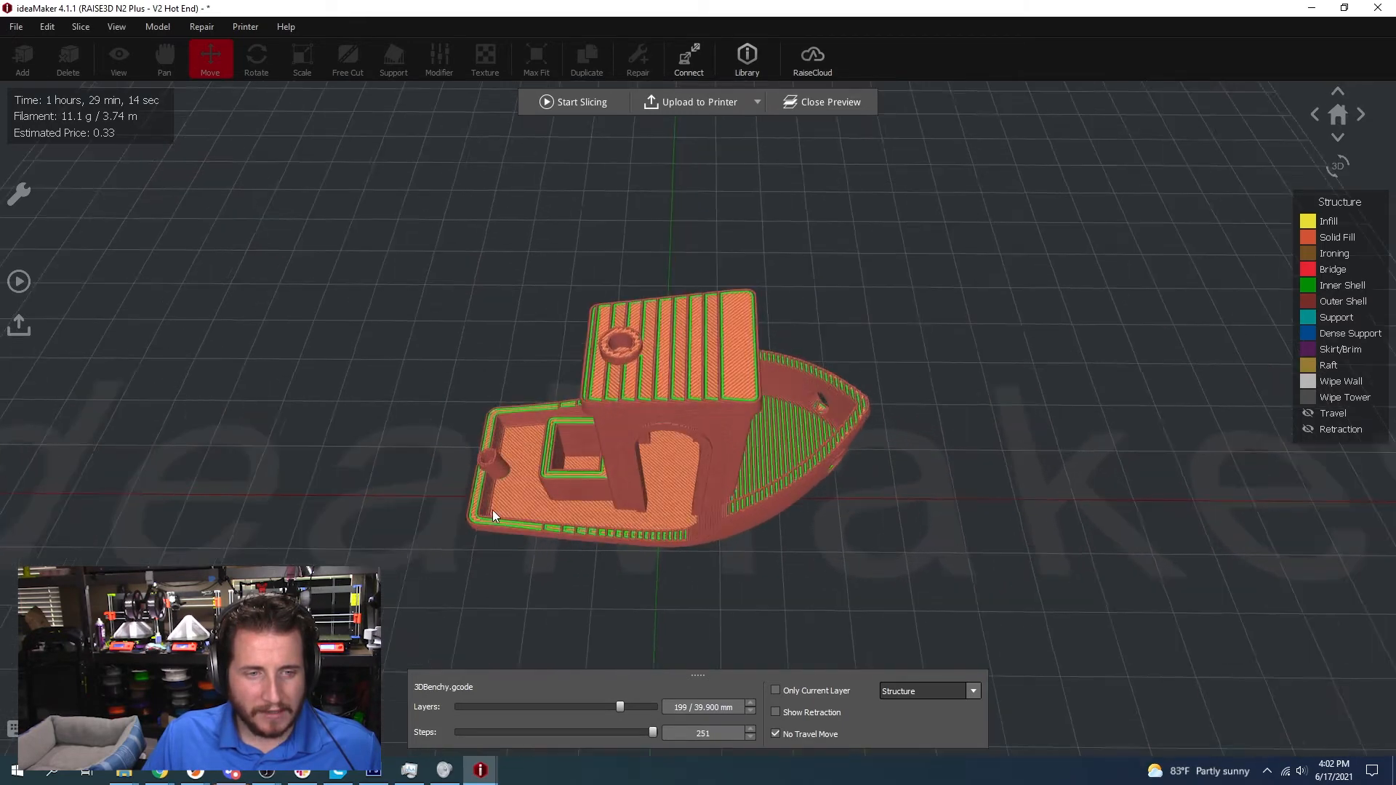
{"action": "left_click_drag", "start_coordinate": [621, 709], "coordinate": [595, 672]}
{"action": "left_click_drag", "start_coordinate": [601, 707], "coordinate": [517, 706]}
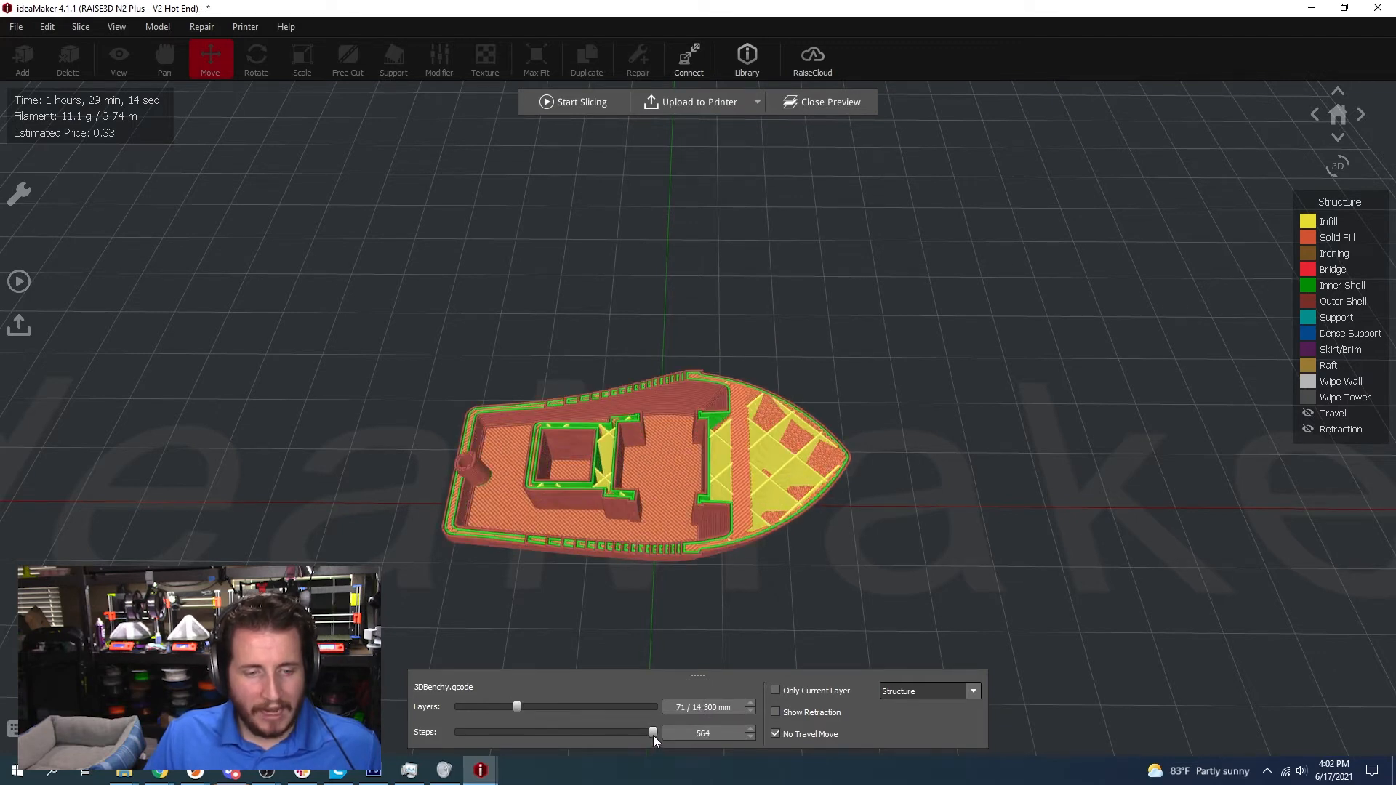
{"action": "mouse_move", "coordinate": [653, 735]}
{"action": "left_mouse_down"}
{"action": "mouse_move", "coordinate": [443, 743]}
{"action": "mouse_move", "coordinate": [690, 730]}
{"action": "left_mouse_up"}
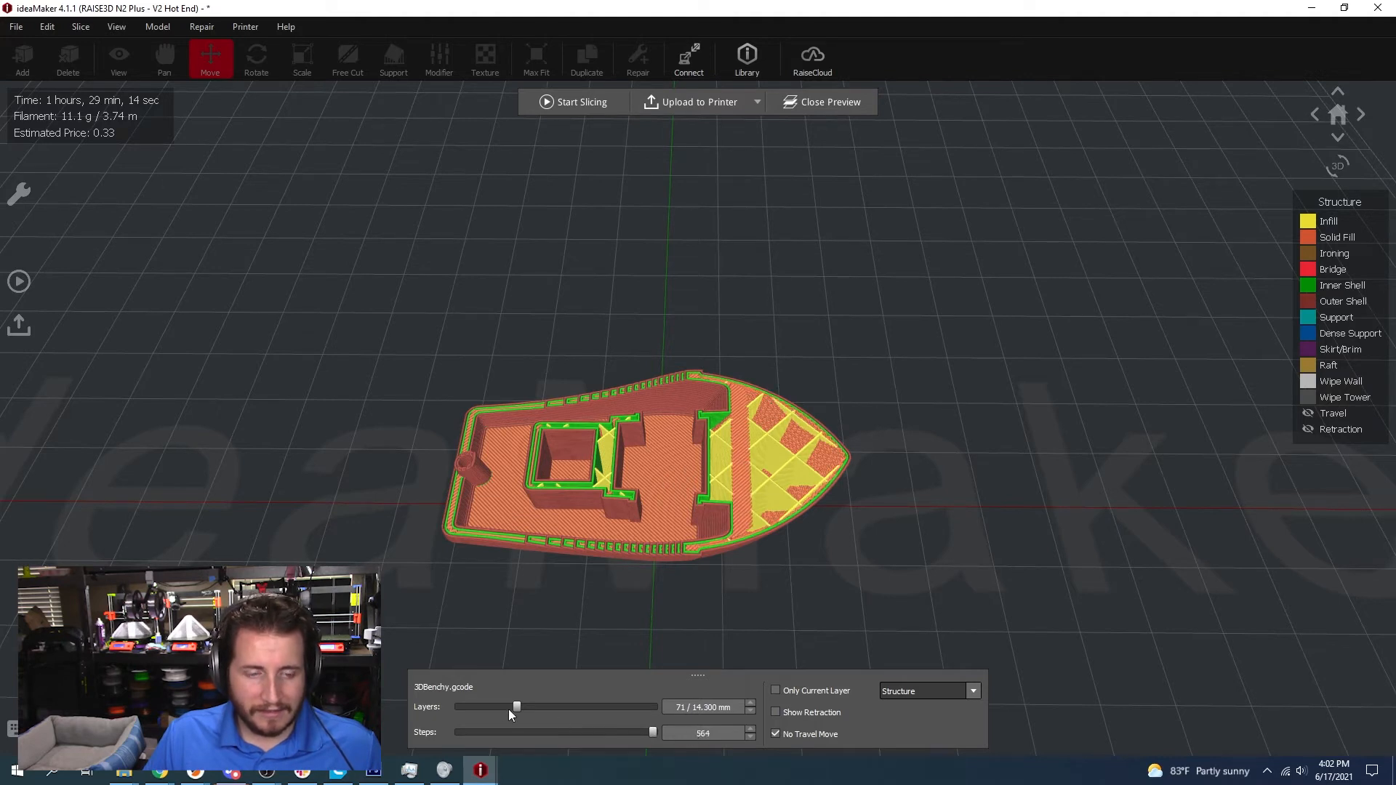
{"action": "left_click_drag", "start_coordinate": [517, 706], "coordinate": [726, 713]}
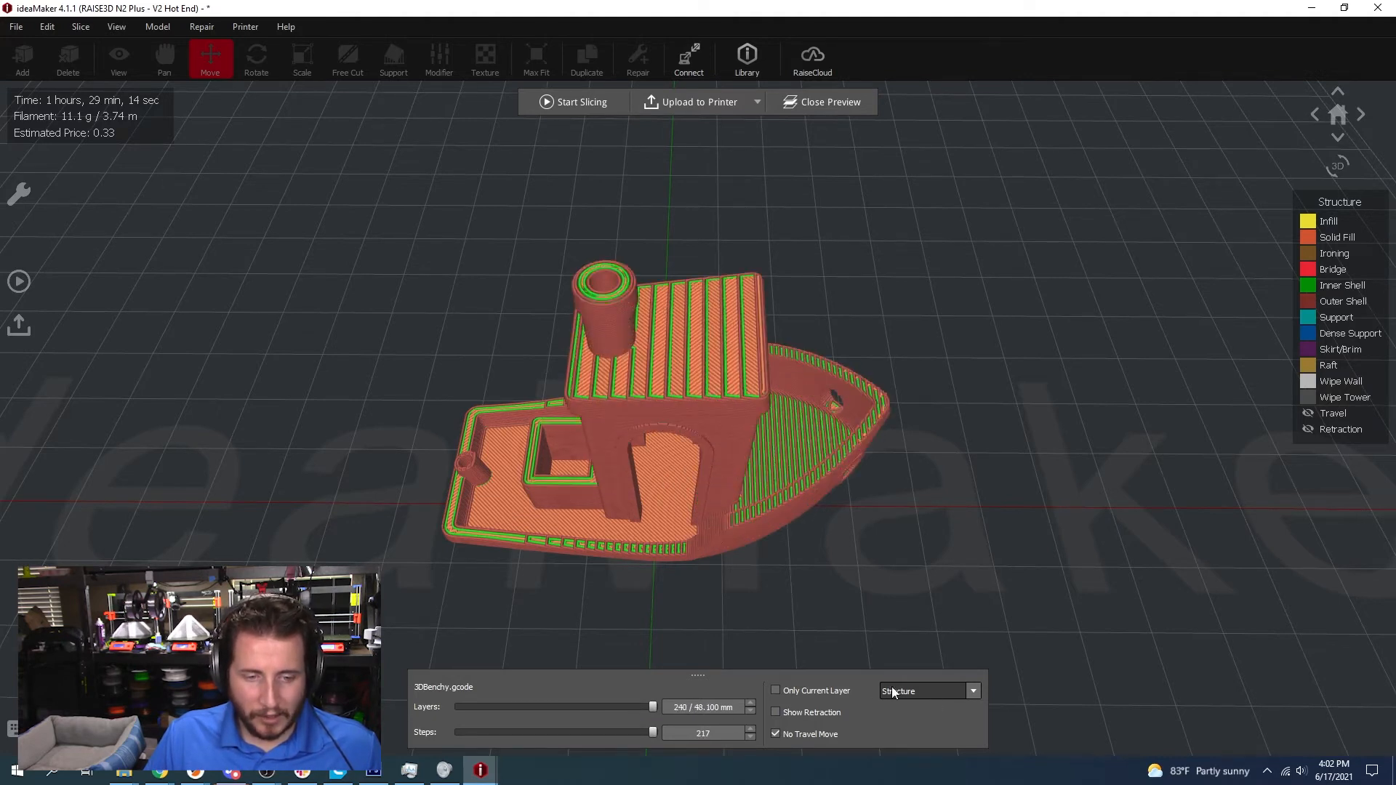
- Inspect layer 186 on its own, bring the layers beneath back into the preview and show retractions
{"action": "left_click", "coordinate": [824, 688]}
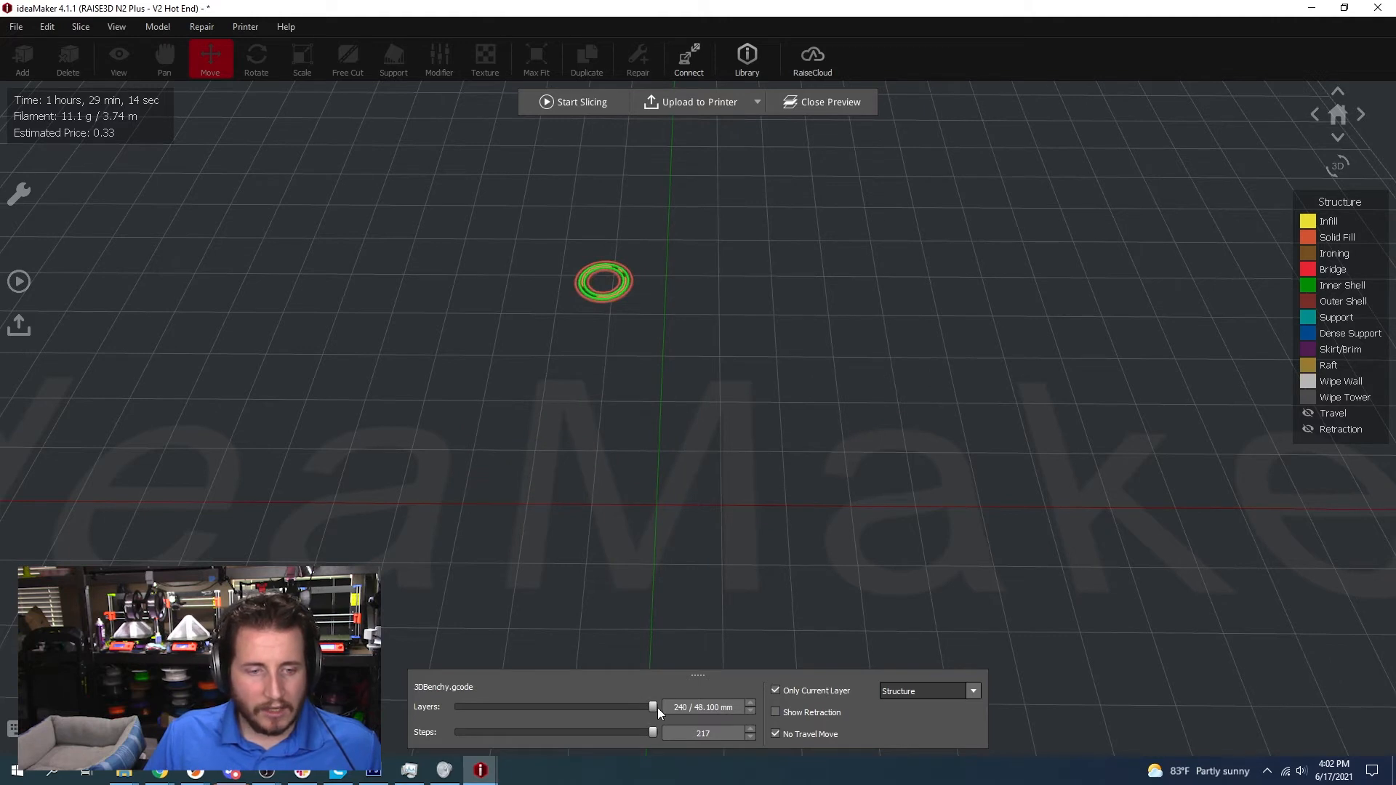
{"action": "left_click_drag", "start_coordinate": [657, 708], "coordinate": [607, 701]}
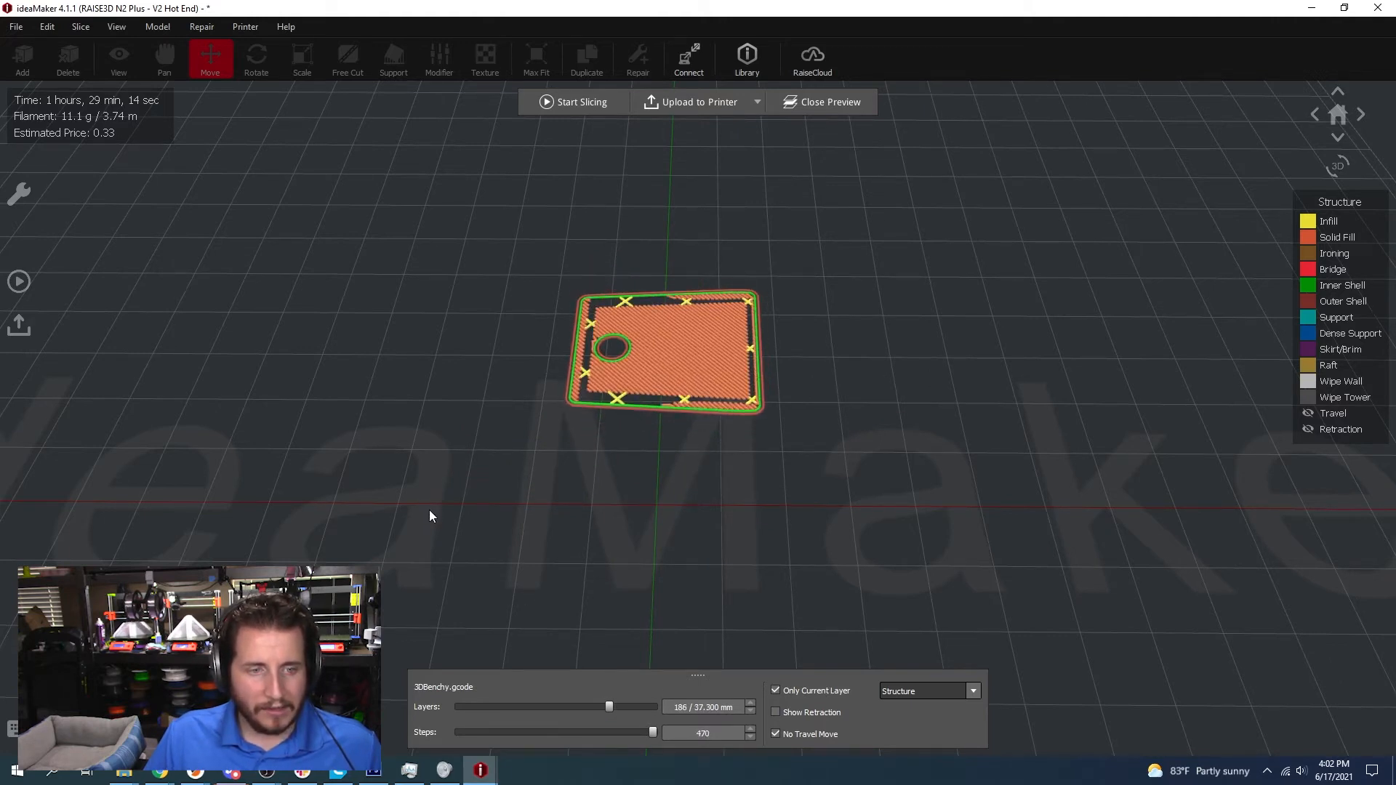
{"action": "left_click_drag", "start_coordinate": [429, 508], "coordinate": [631, 658]}
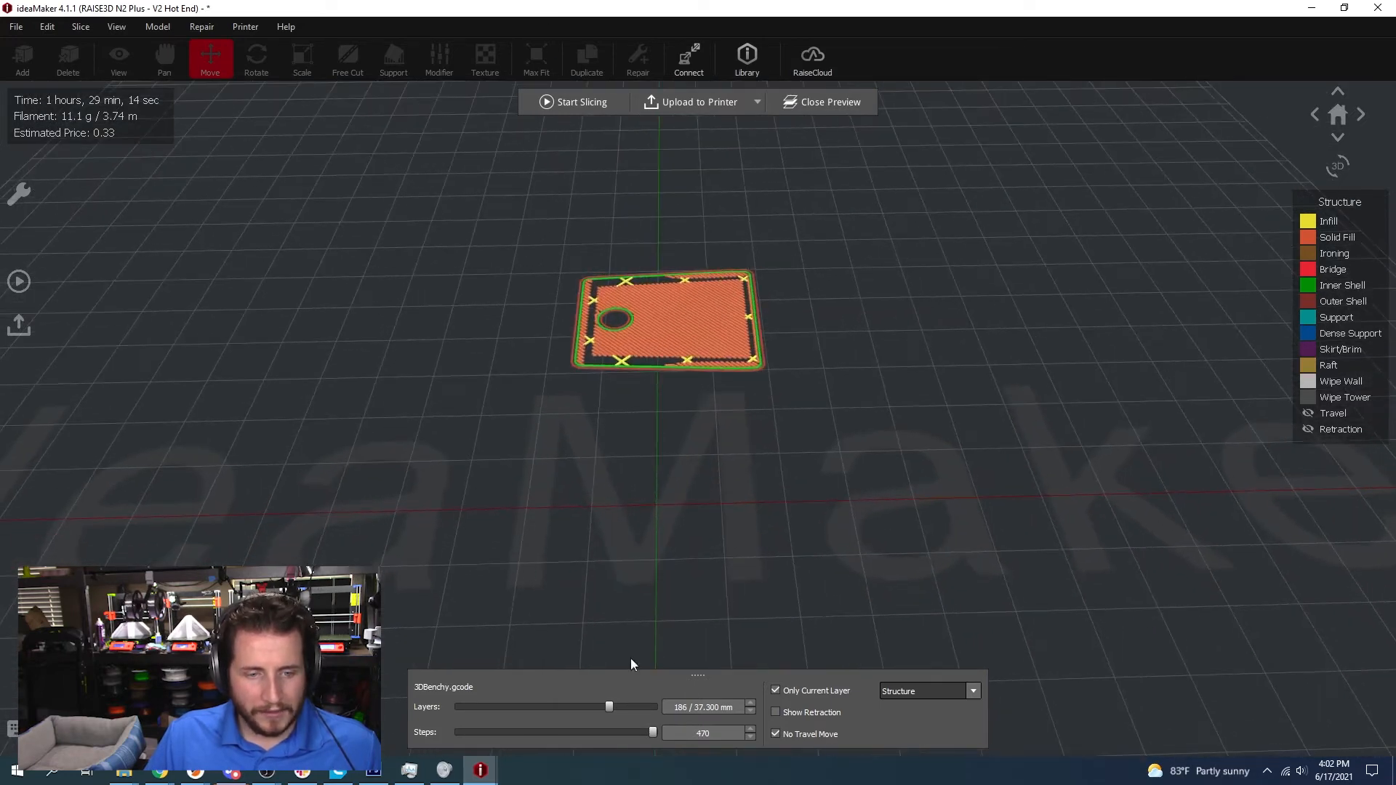
{"action": "left_click", "coordinate": [776, 691]}
{"action": "left_click", "coordinate": [775, 713]}
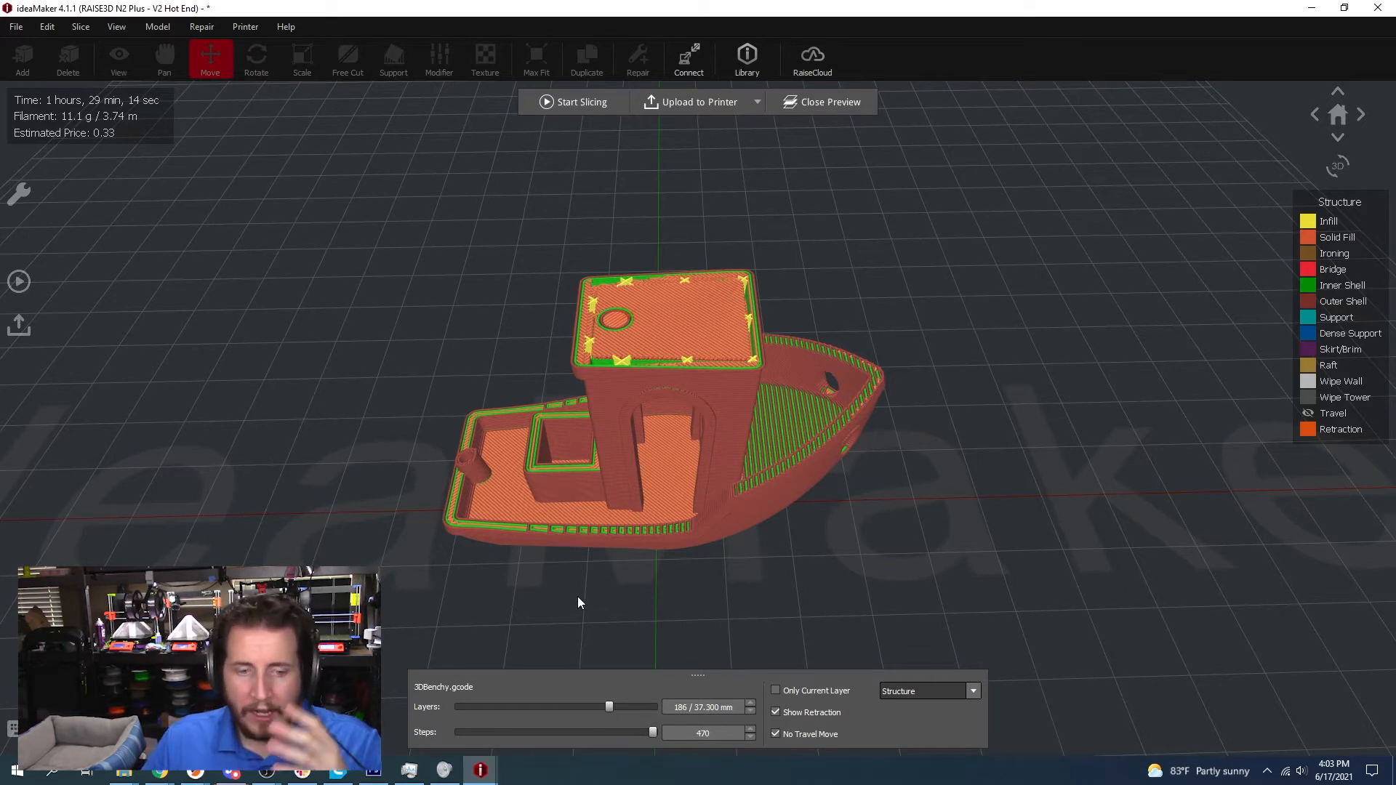
- Examine the sliced boat coloured by Extruder Color, Speed and Layer Height
{"action": "left_click", "coordinate": [972, 691]}
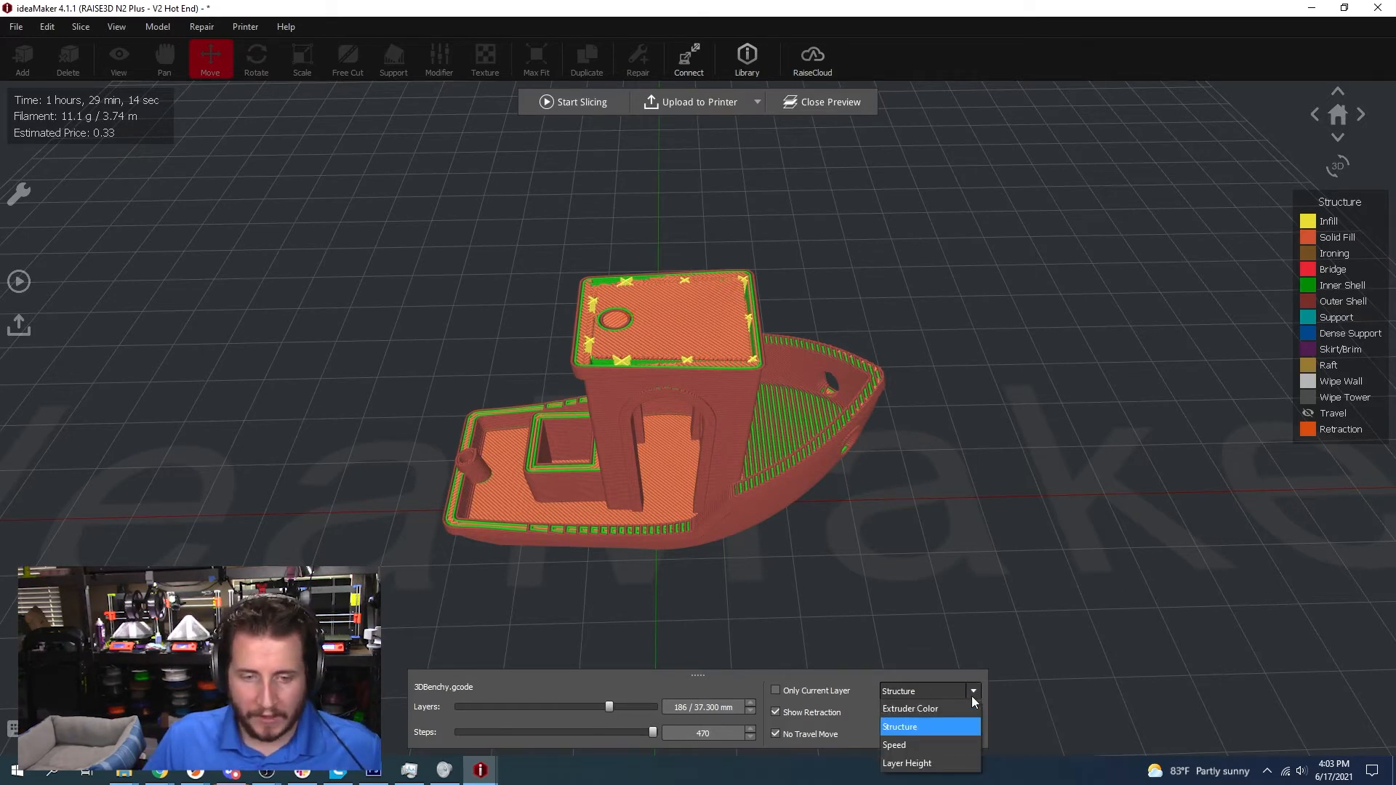
{"action": "left_click", "coordinate": [957, 708]}
{"action": "left_click", "coordinate": [973, 694]}
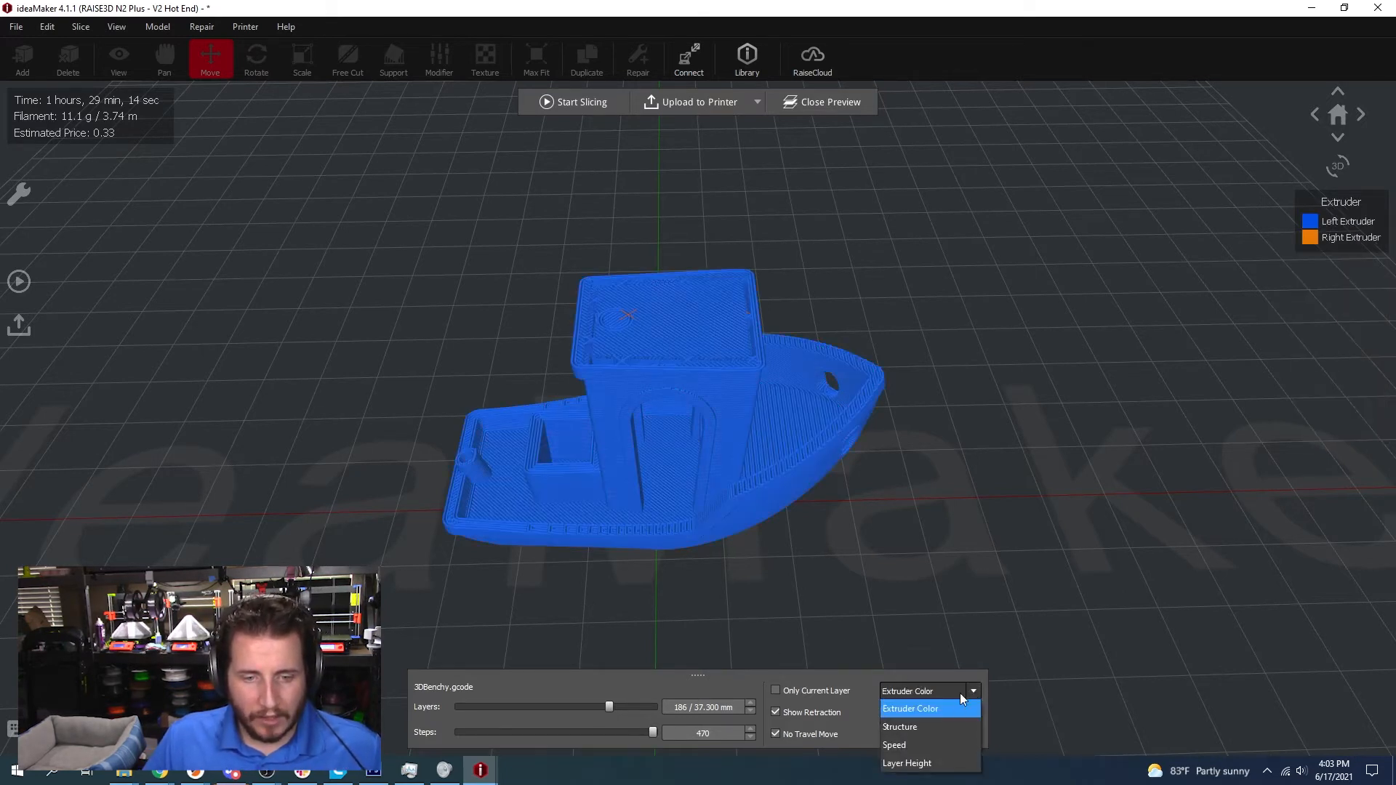
{"action": "left_click", "coordinate": [911, 743]}
{"action": "left_click_drag", "start_coordinate": [892, 587], "coordinate": [930, 522]}
{"action": "left_click", "coordinate": [971, 691]}
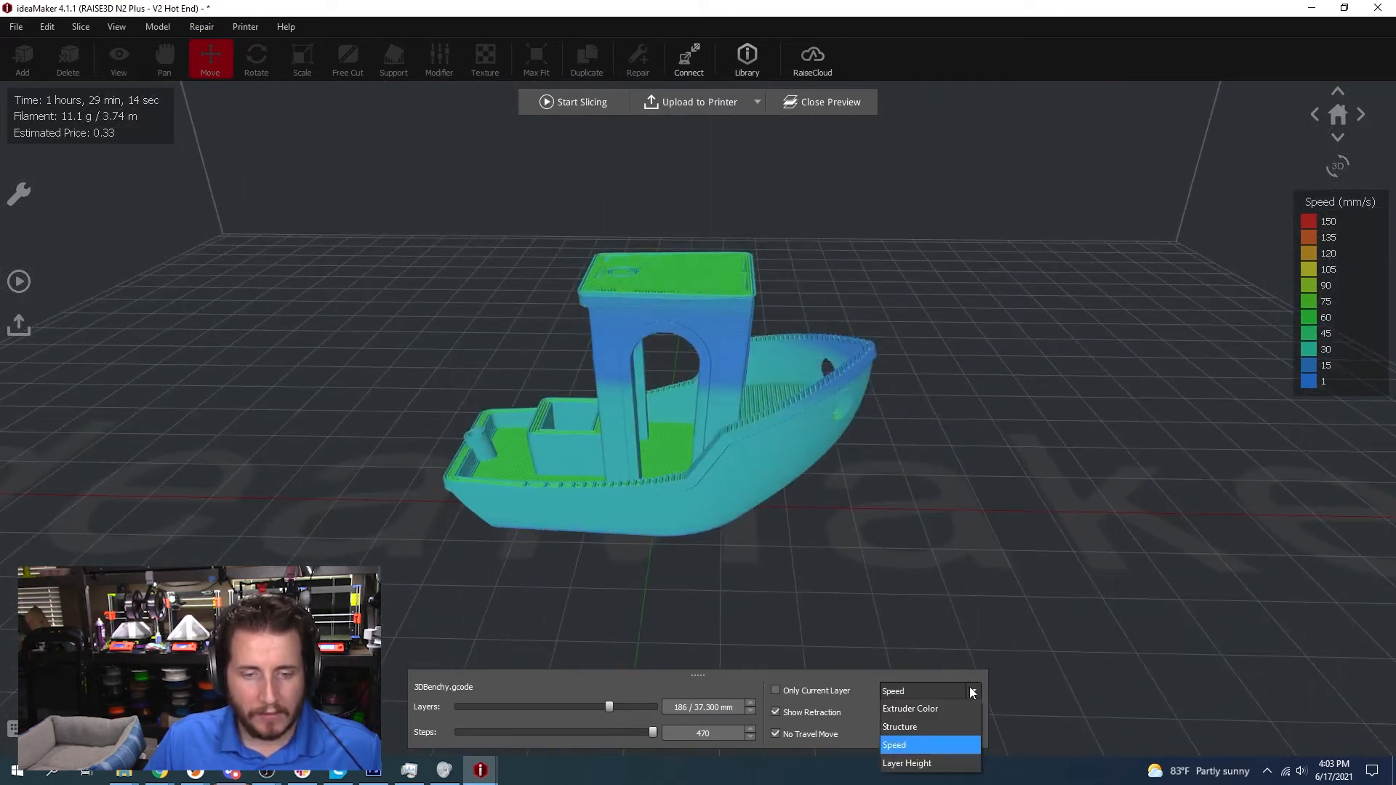
{"action": "left_click", "coordinate": [896, 763]}
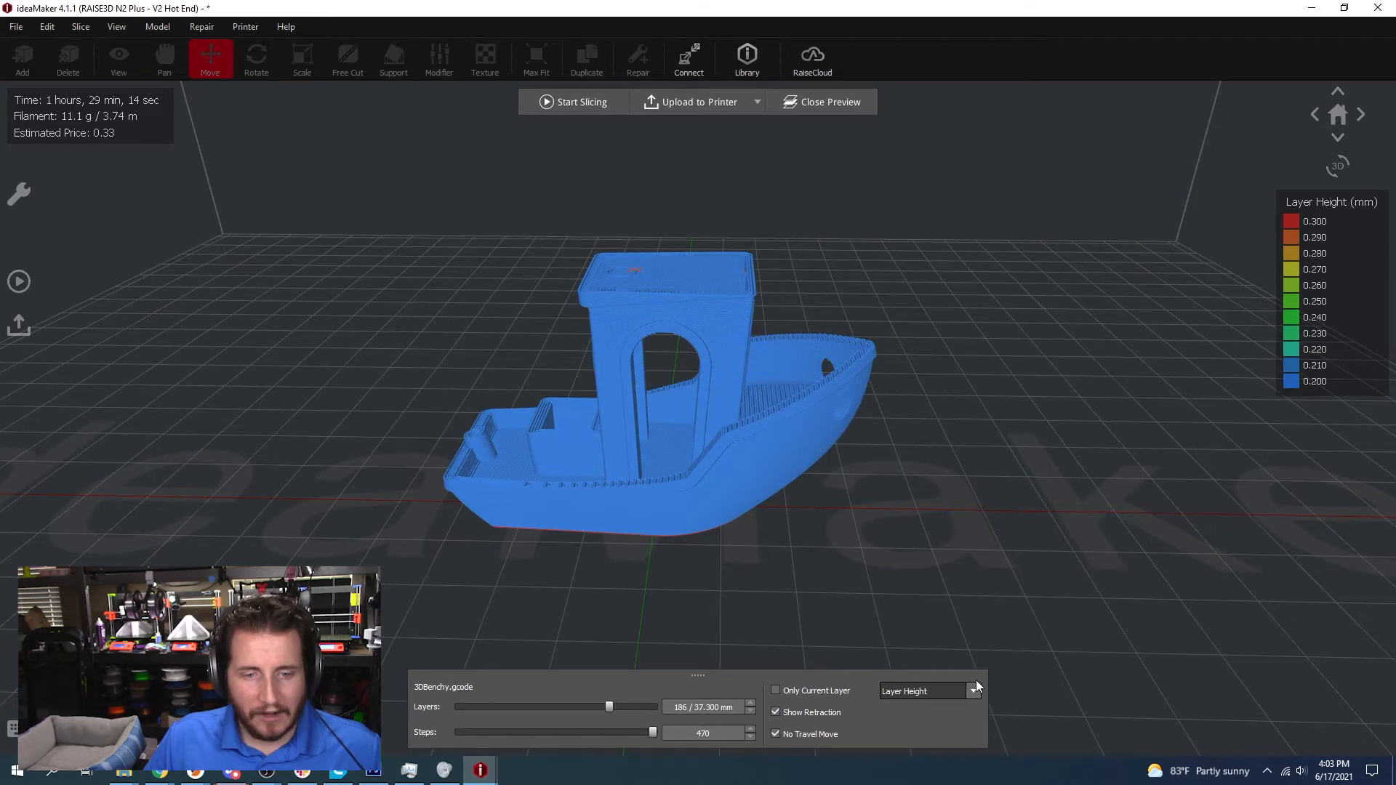
- Cycle the preview colouring back through Extruder Color and Structure, ending on Speed
{"action": "left_click", "coordinate": [974, 691]}
{"action": "left_click", "coordinate": [936, 703]}
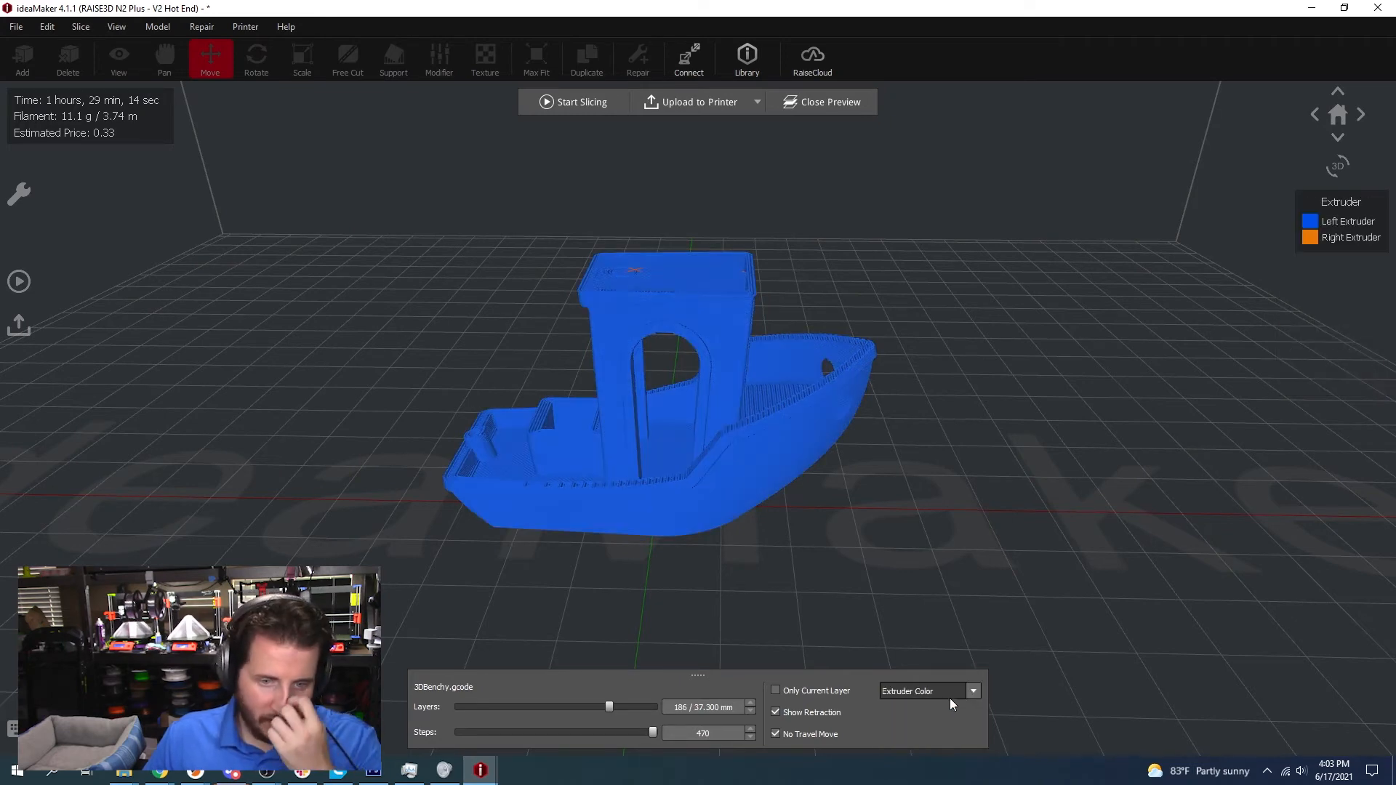
{"action": "left_click", "coordinate": [973, 691]}
{"action": "left_click", "coordinate": [916, 722]}
{"action": "left_click_drag", "start_coordinate": [948, 530], "coordinate": [963, 601]}
{"action": "left_click", "coordinate": [975, 698]}
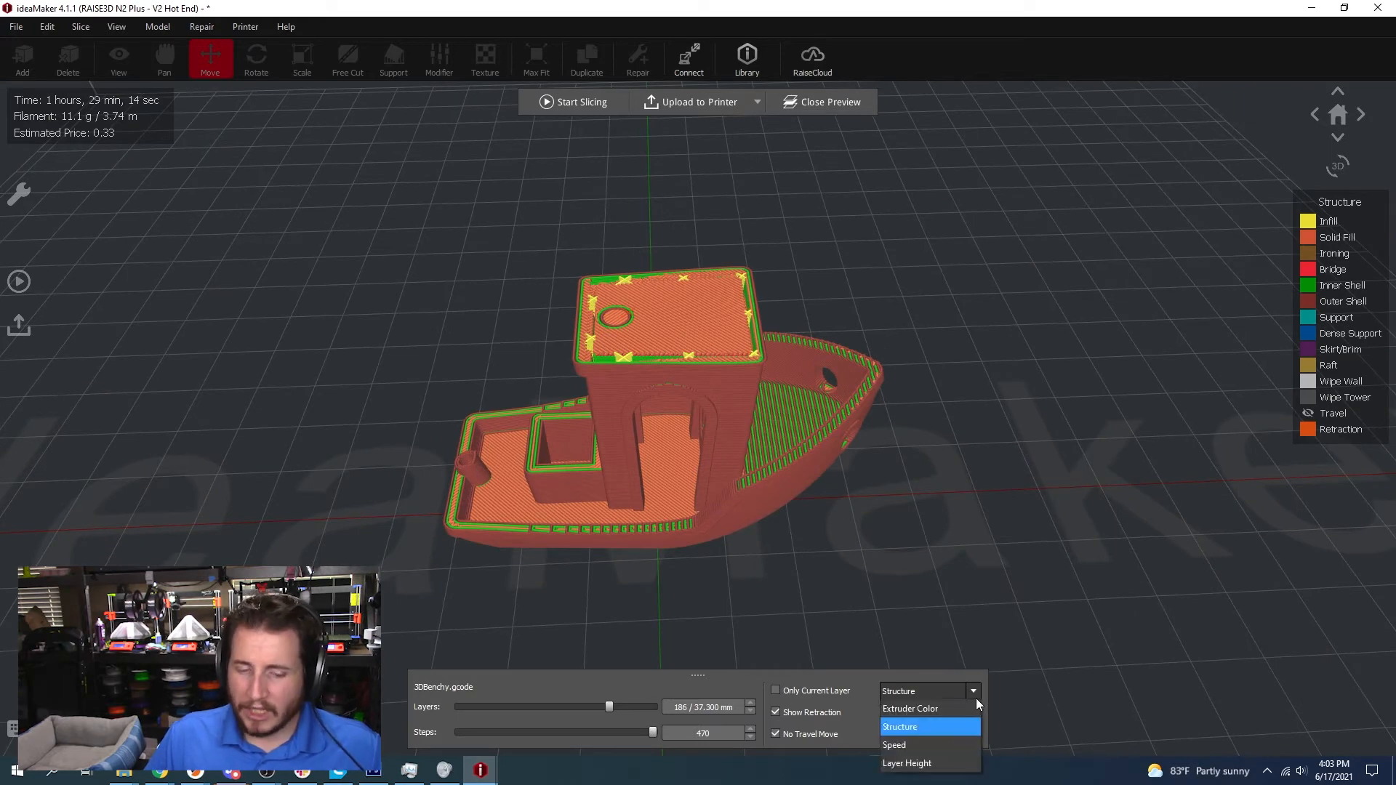
{"action": "left_click", "coordinate": [909, 740]}
- Display all 240 layers of the boat and inspect its print speeds from different angles
{"action": "left_click_drag", "start_coordinate": [908, 658], "coordinate": [661, 705]}
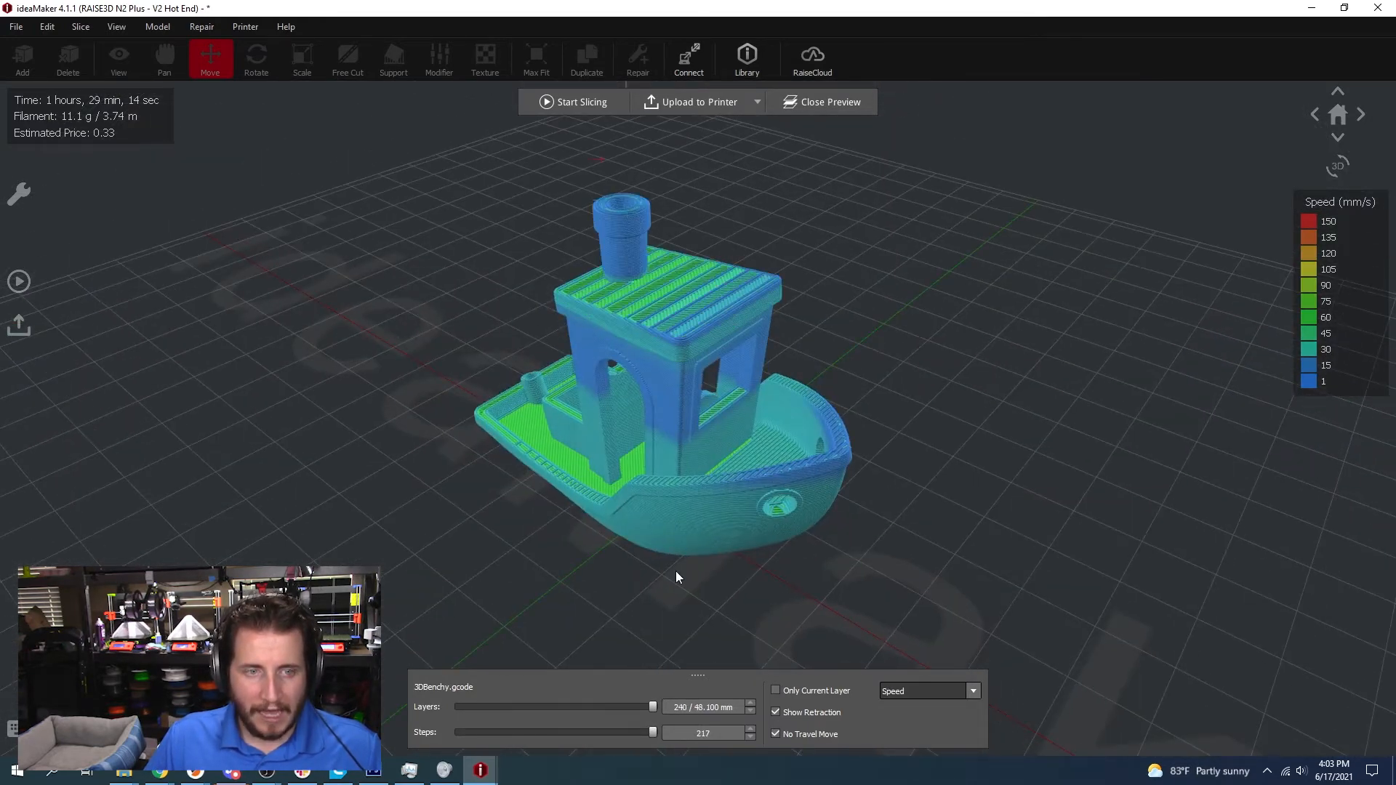
{"action": "left_click_drag", "start_coordinate": [829, 407], "coordinate": [942, 336]}
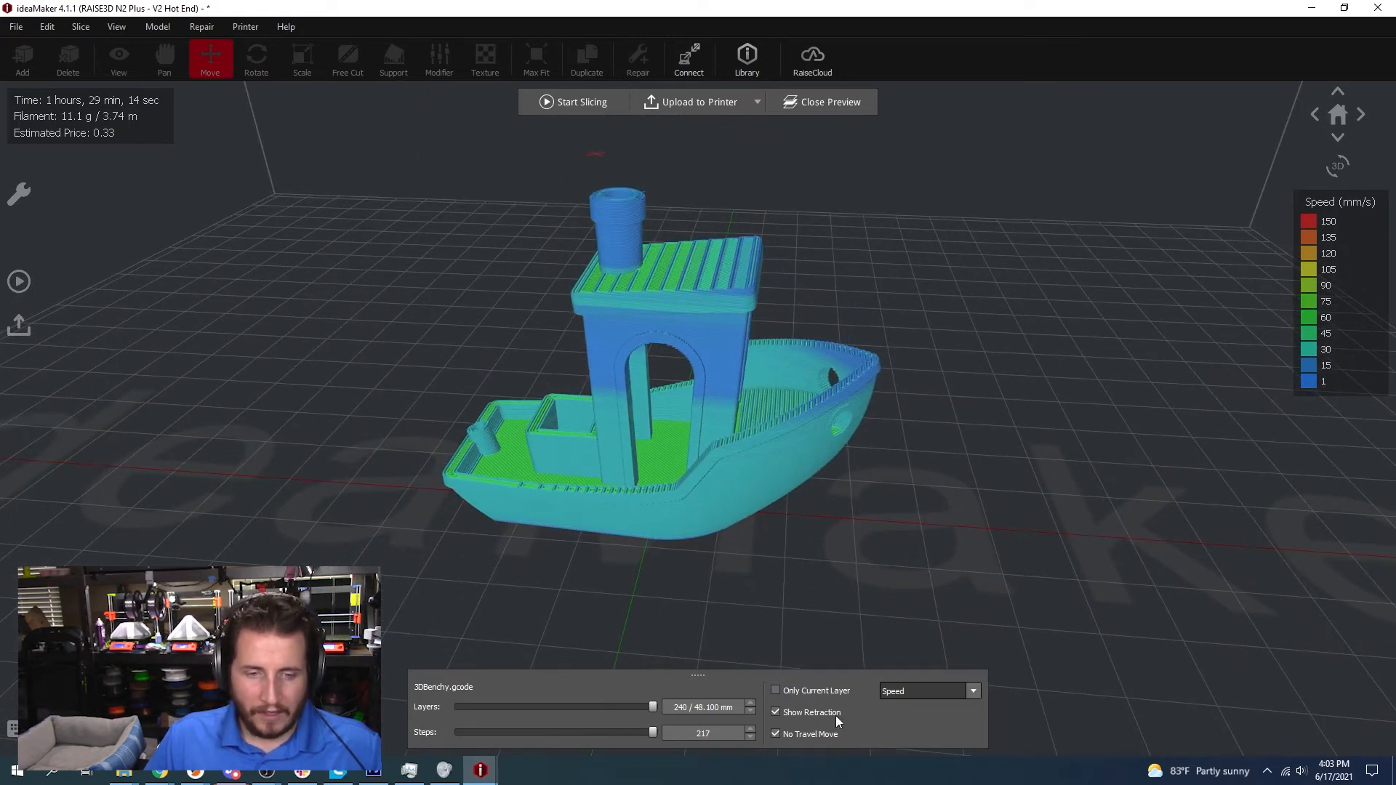
{"action": "left_click_drag", "start_coordinate": [920, 425], "coordinate": [730, 528]}
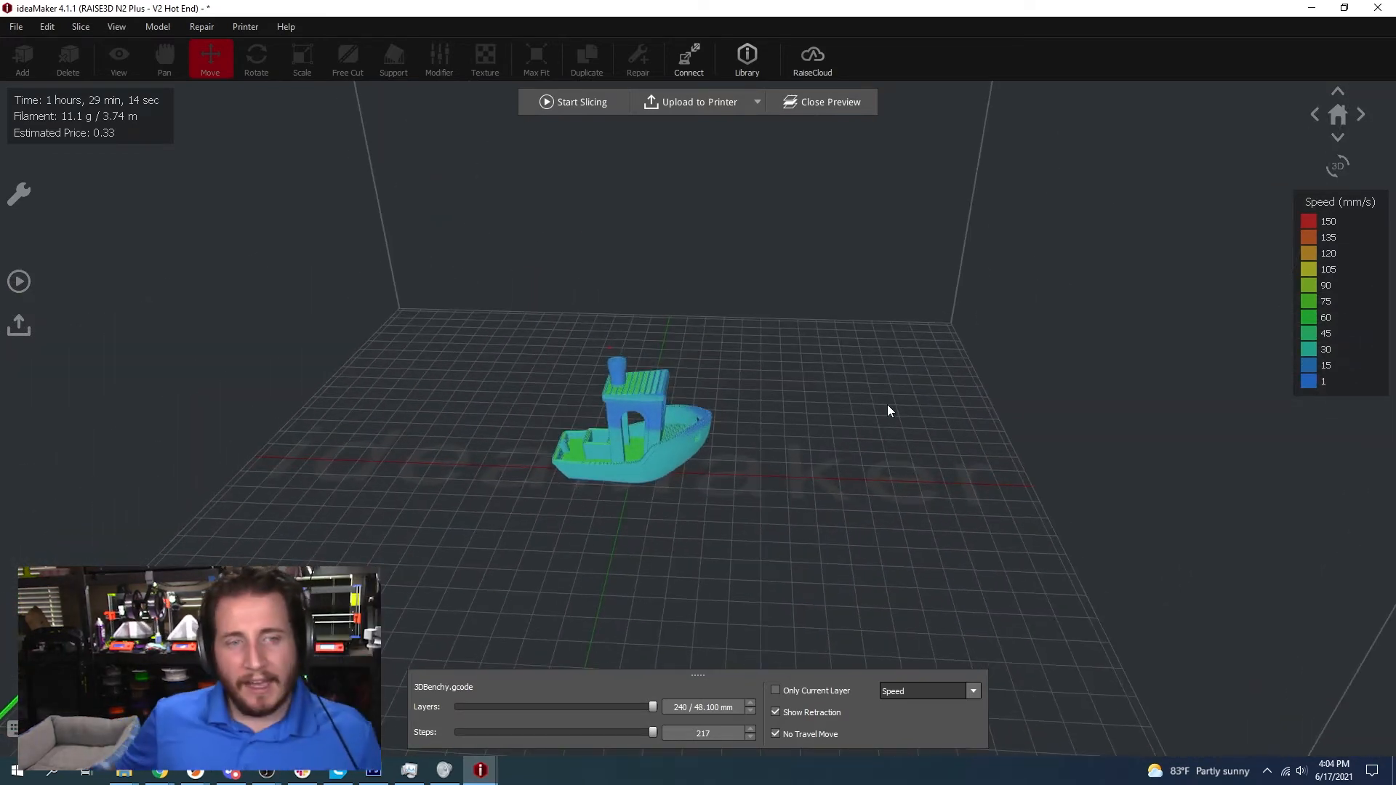
- Compare the summaries of the three PLA templates and reslice the boat with High Quality - N2 Plus - PLA
{"action": "left_click", "coordinate": [580, 104]}
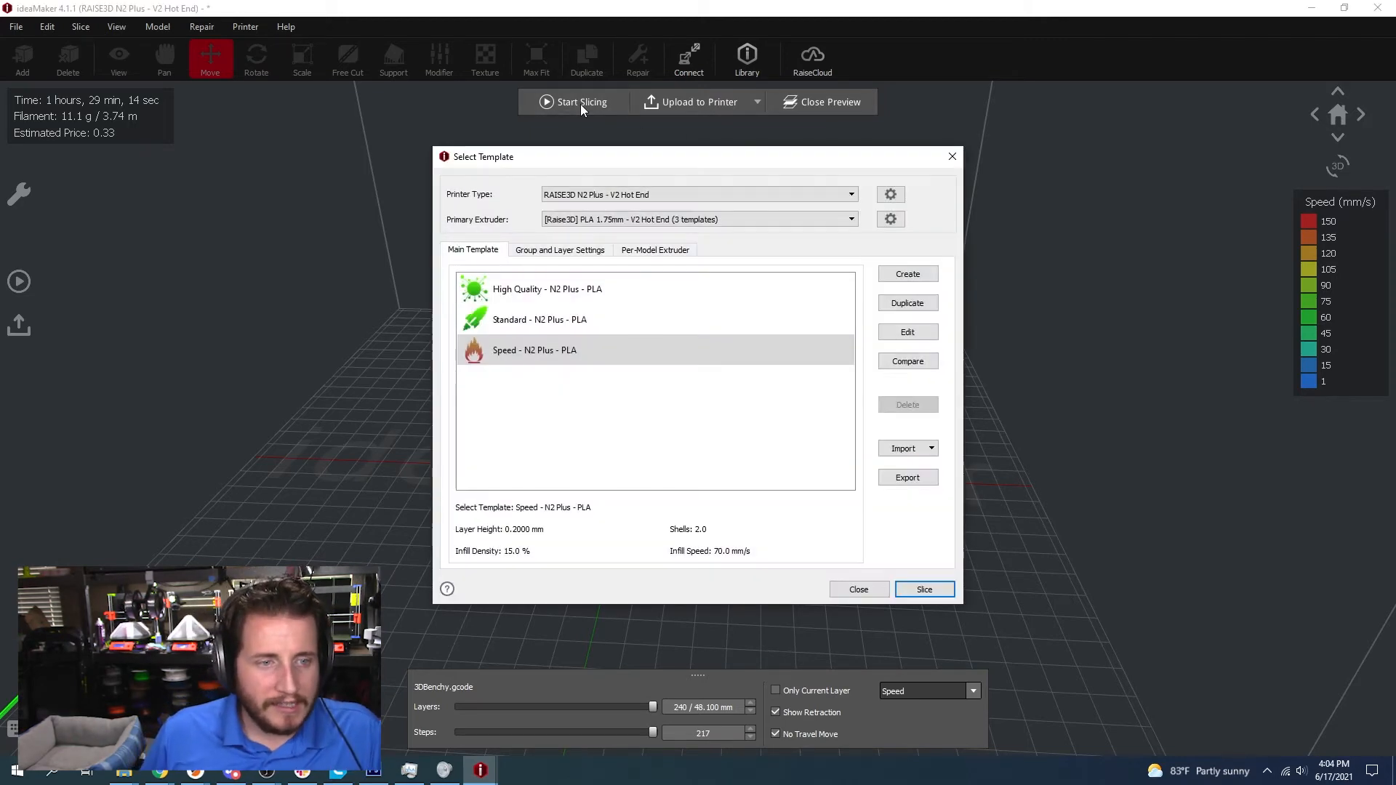
{"action": "left_click", "coordinate": [576, 311]}
{"action": "left_click", "coordinate": [580, 294]}
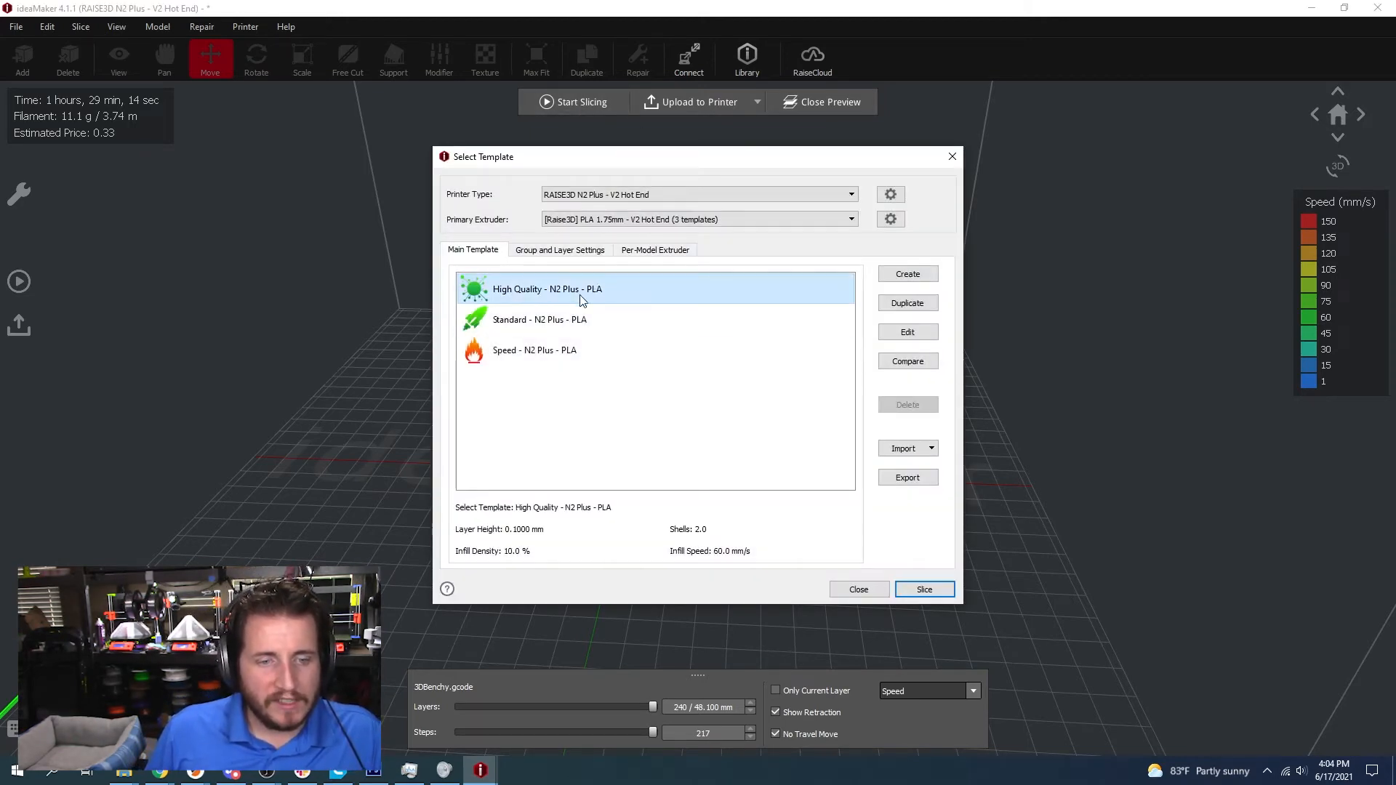
{"action": "left_click", "coordinate": [582, 321]}
{"action": "left_click", "coordinate": [584, 353]}
{"action": "left_click", "coordinate": [643, 294]}
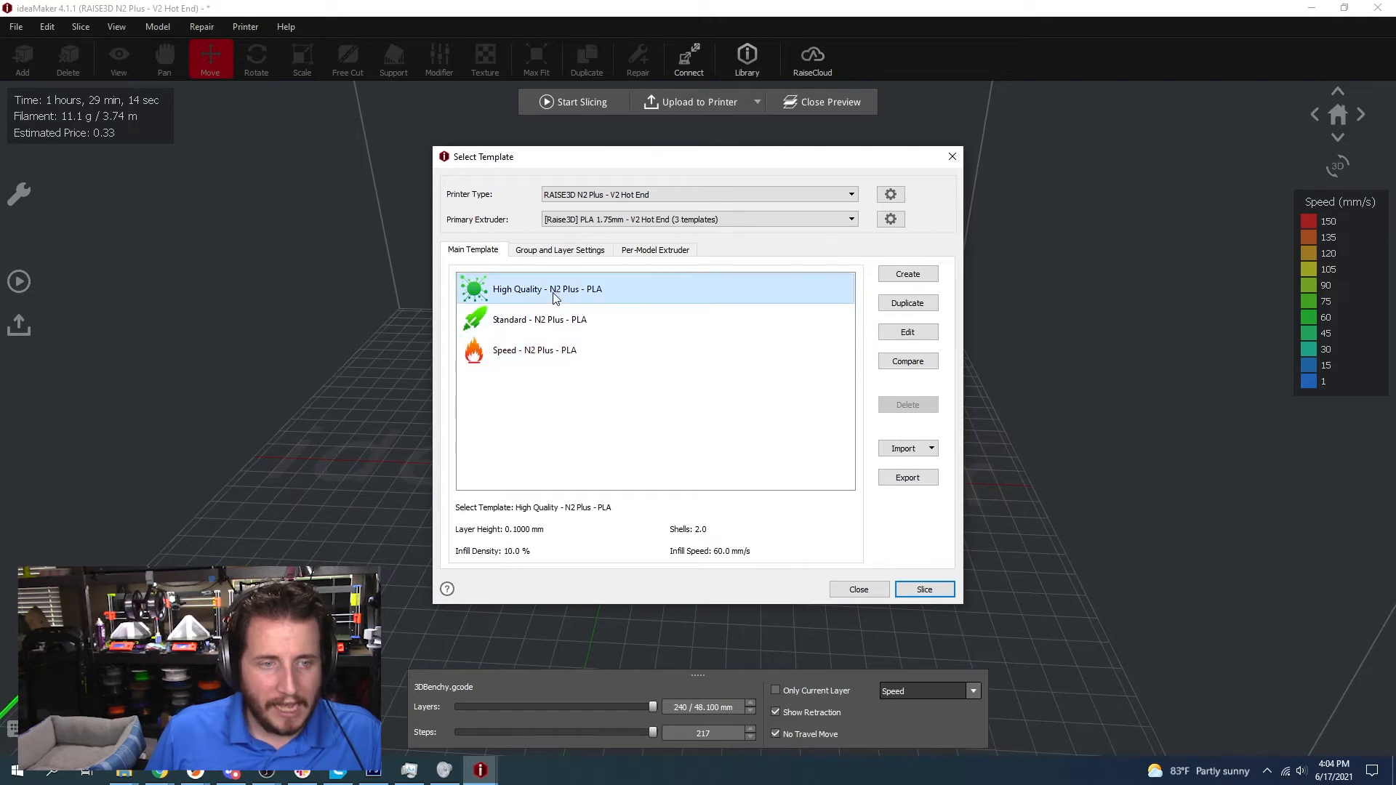
{"action": "left_click", "coordinate": [924, 586]}
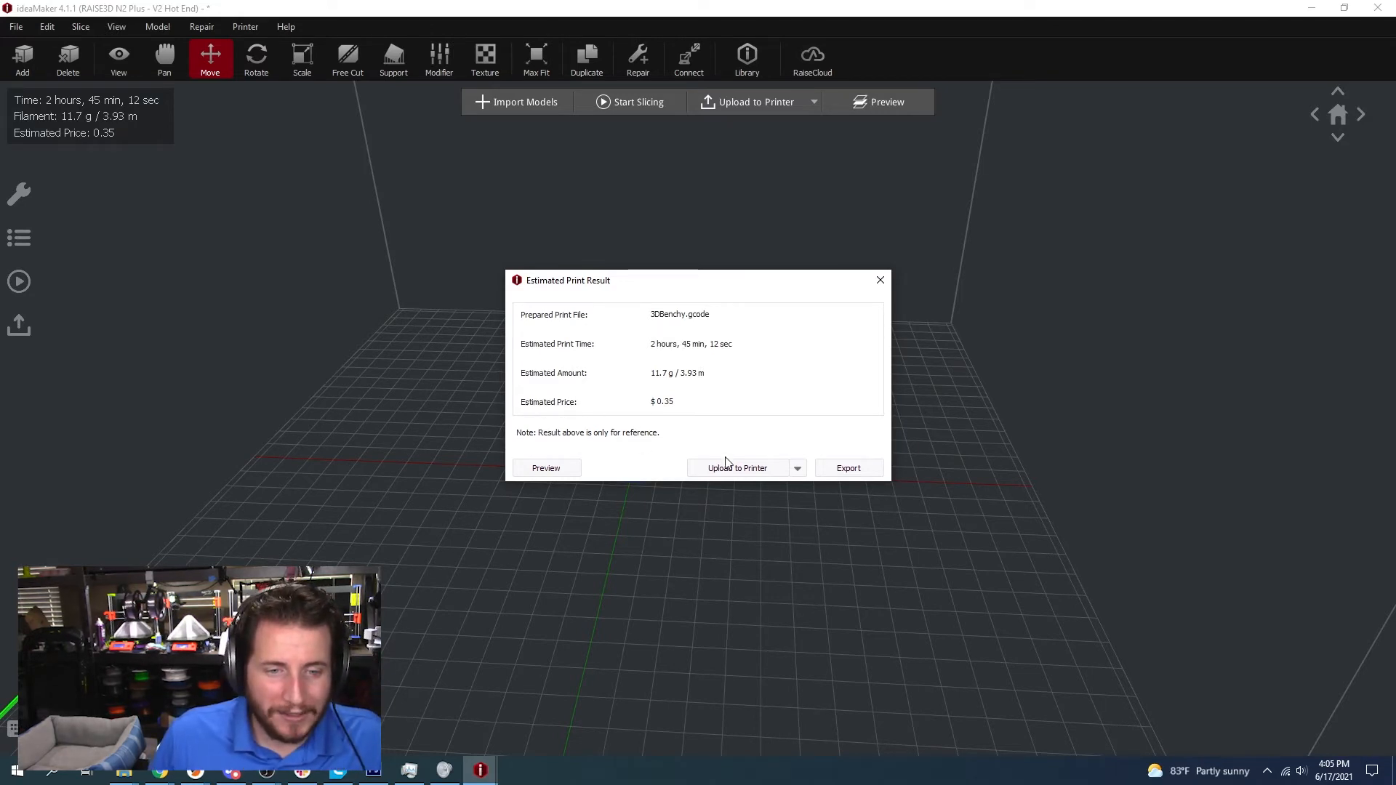
- Preview the High Quality slice of the boat and inspect its hull and raft up close from the side
{"action": "left_click", "coordinate": [545, 468]}
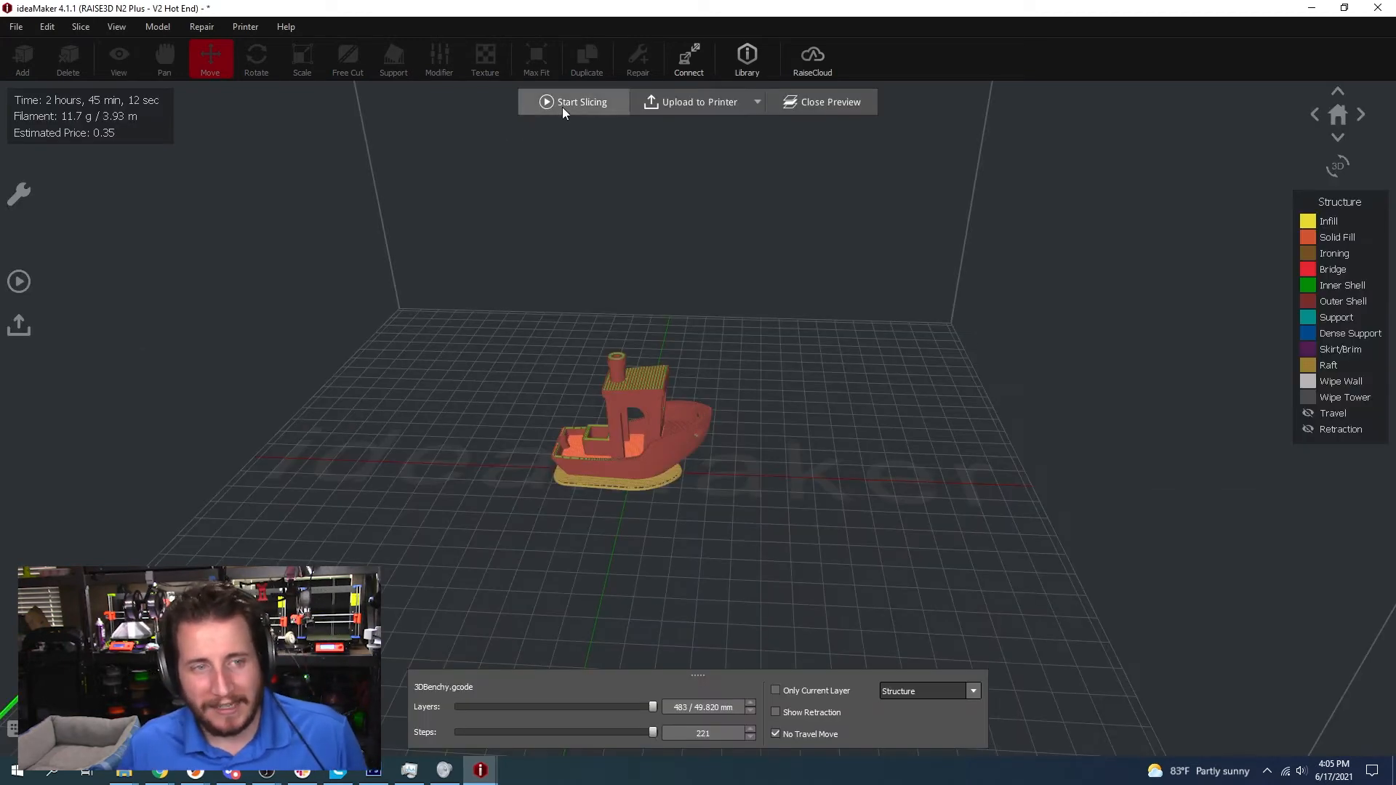
{"action": "left_click_drag", "start_coordinate": [711, 532], "coordinate": [790, 579]}
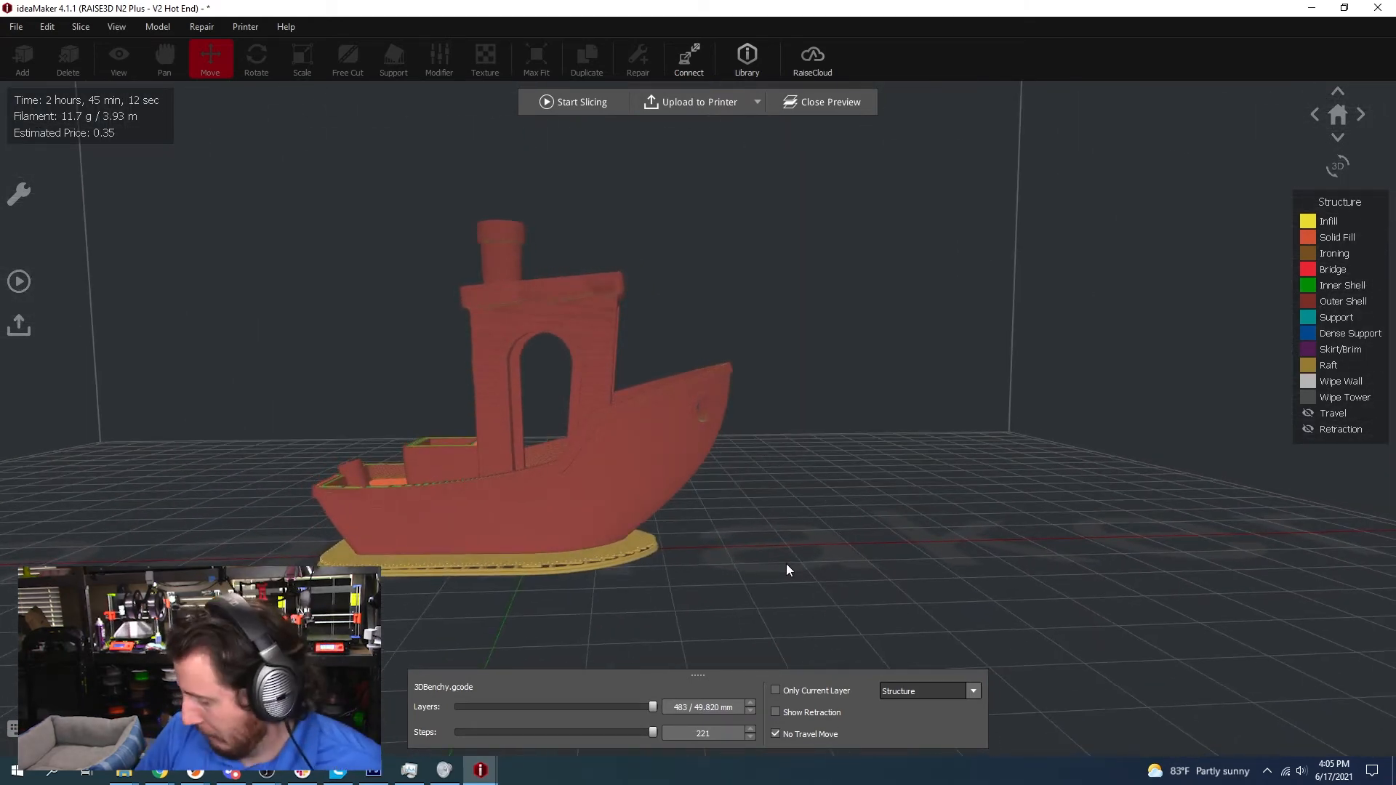
{"action": "left_click_drag", "start_coordinate": [935, 521], "coordinate": [904, 529]}
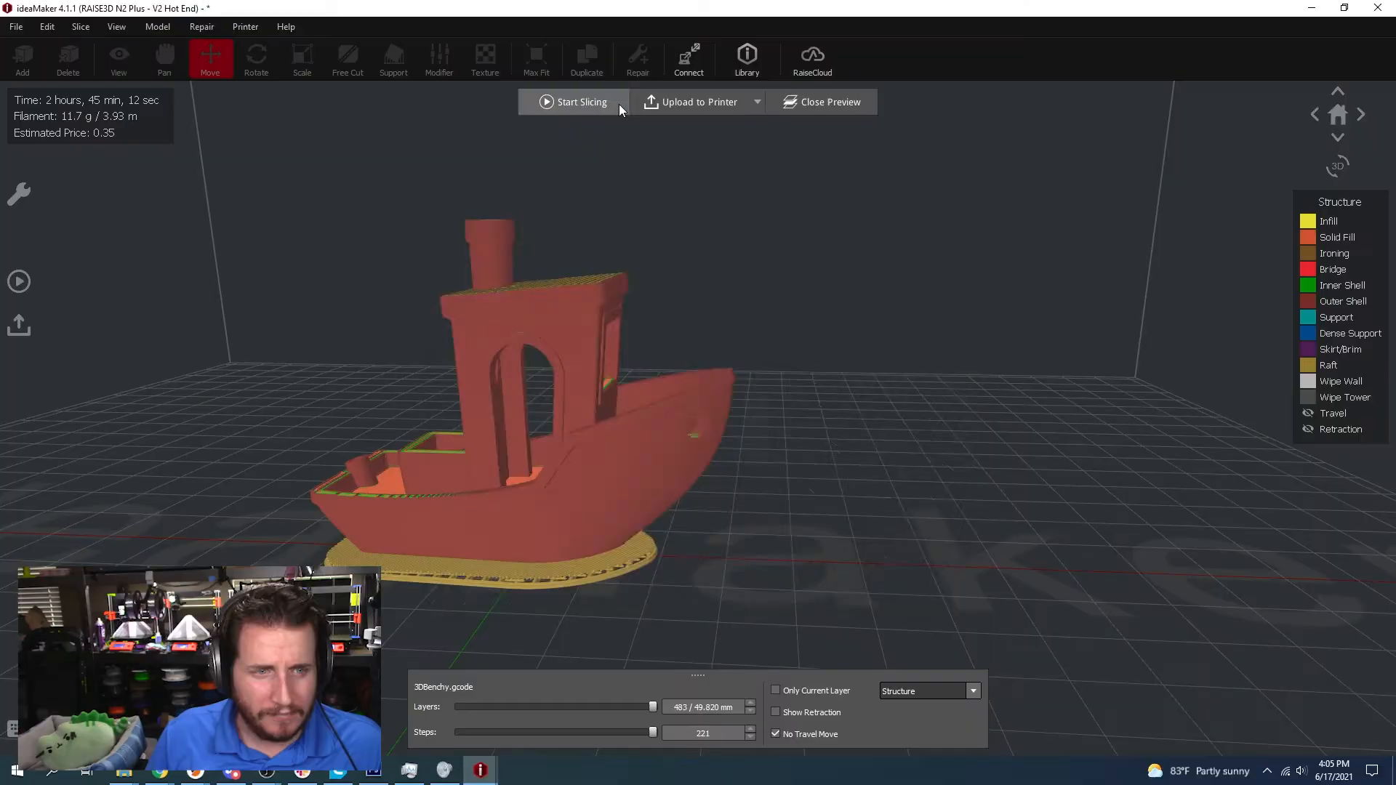
- Reslice the boat with the Speed - N2 Plus - PLA template
{"action": "left_click", "coordinate": [618, 103]}
{"action": "left_click", "coordinate": [555, 319]}
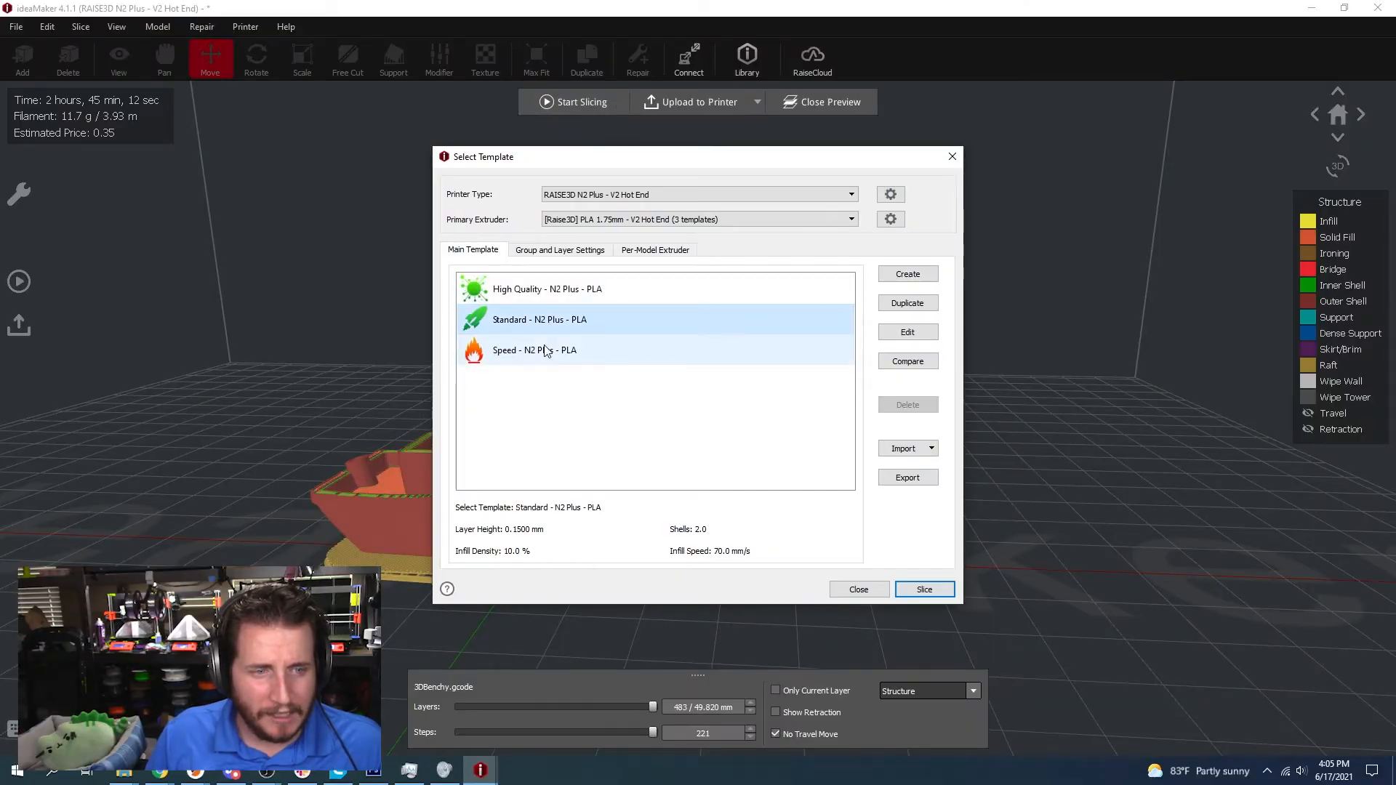
{"action": "left_click", "coordinate": [545, 350]}
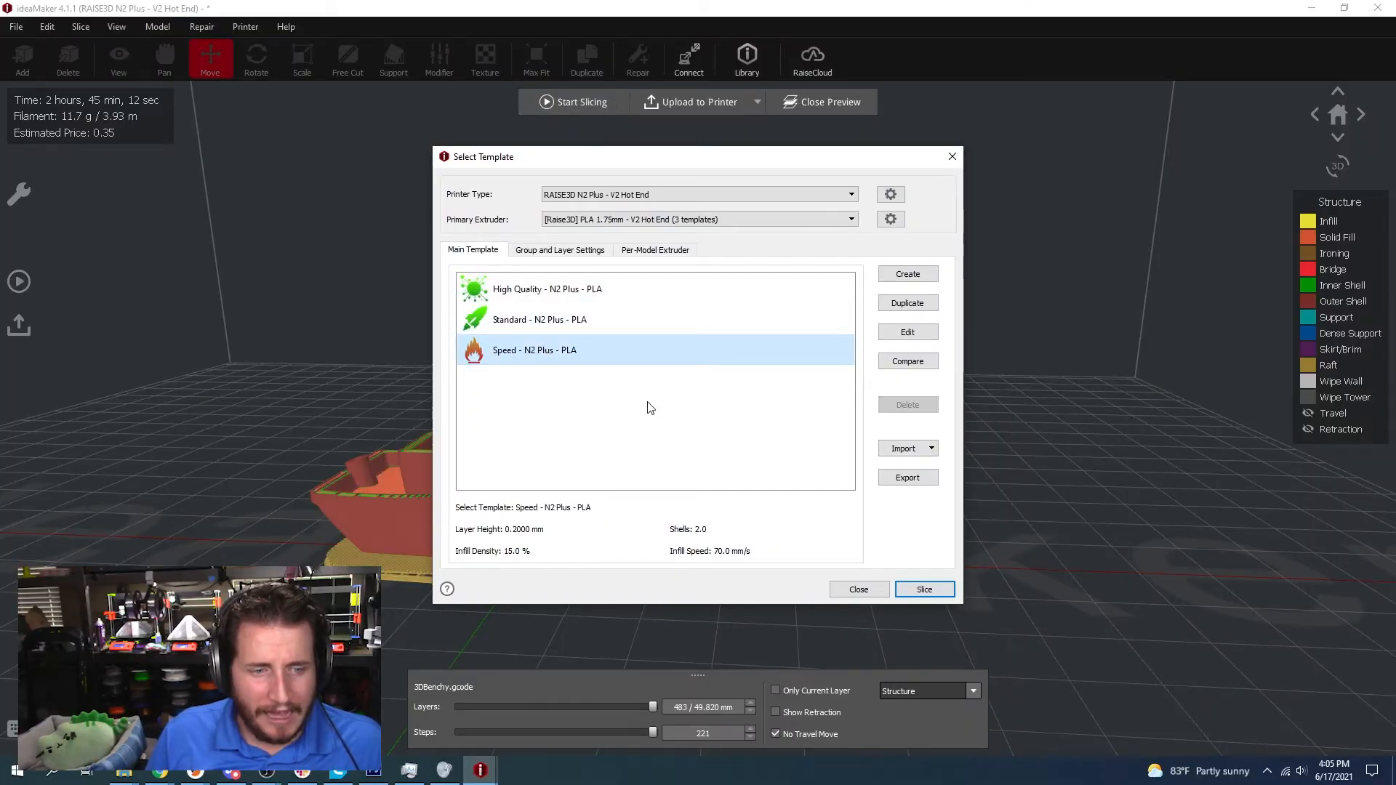
{"action": "left_click", "coordinate": [919, 592]}
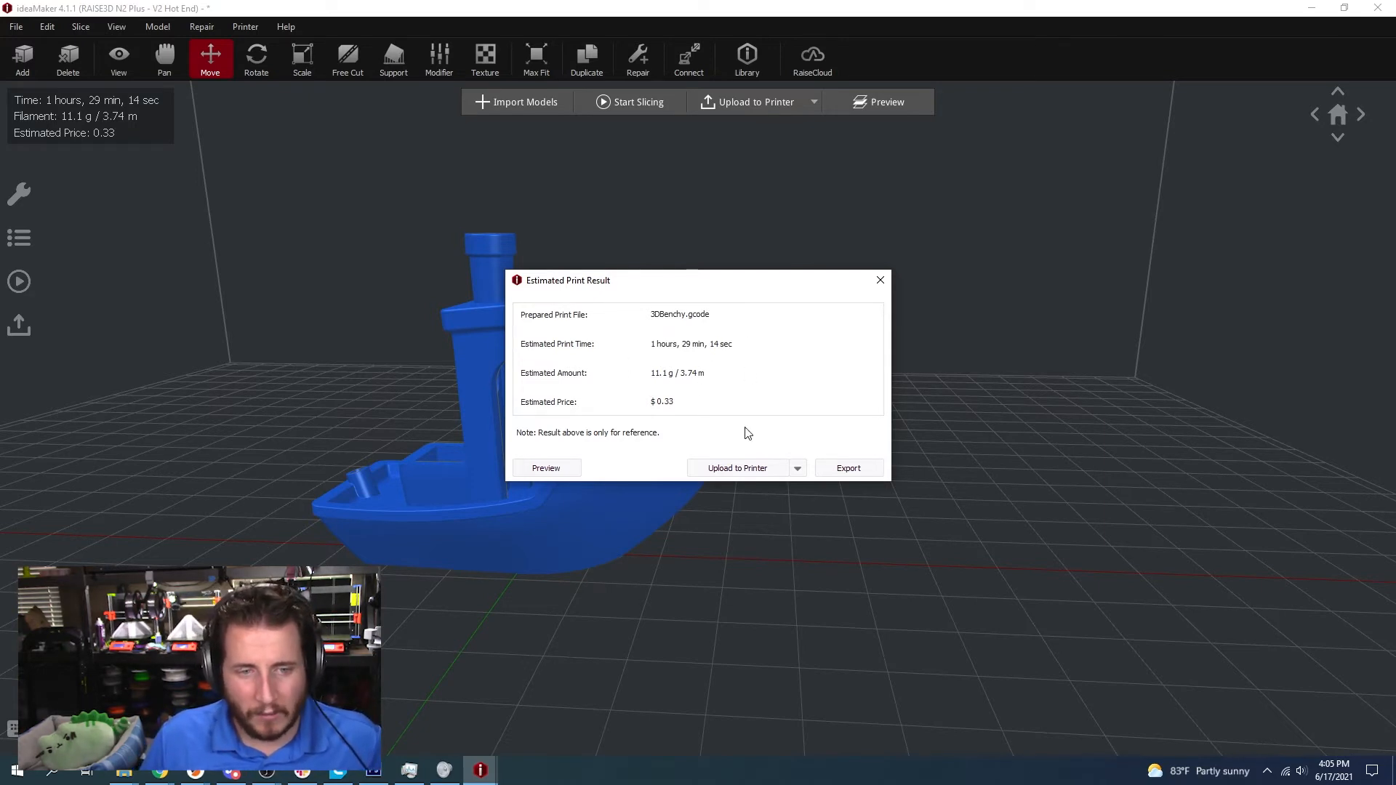
- Preview the Speed slice of the boat and inspect its layers from another angle
{"action": "left_click", "coordinate": [547, 468]}
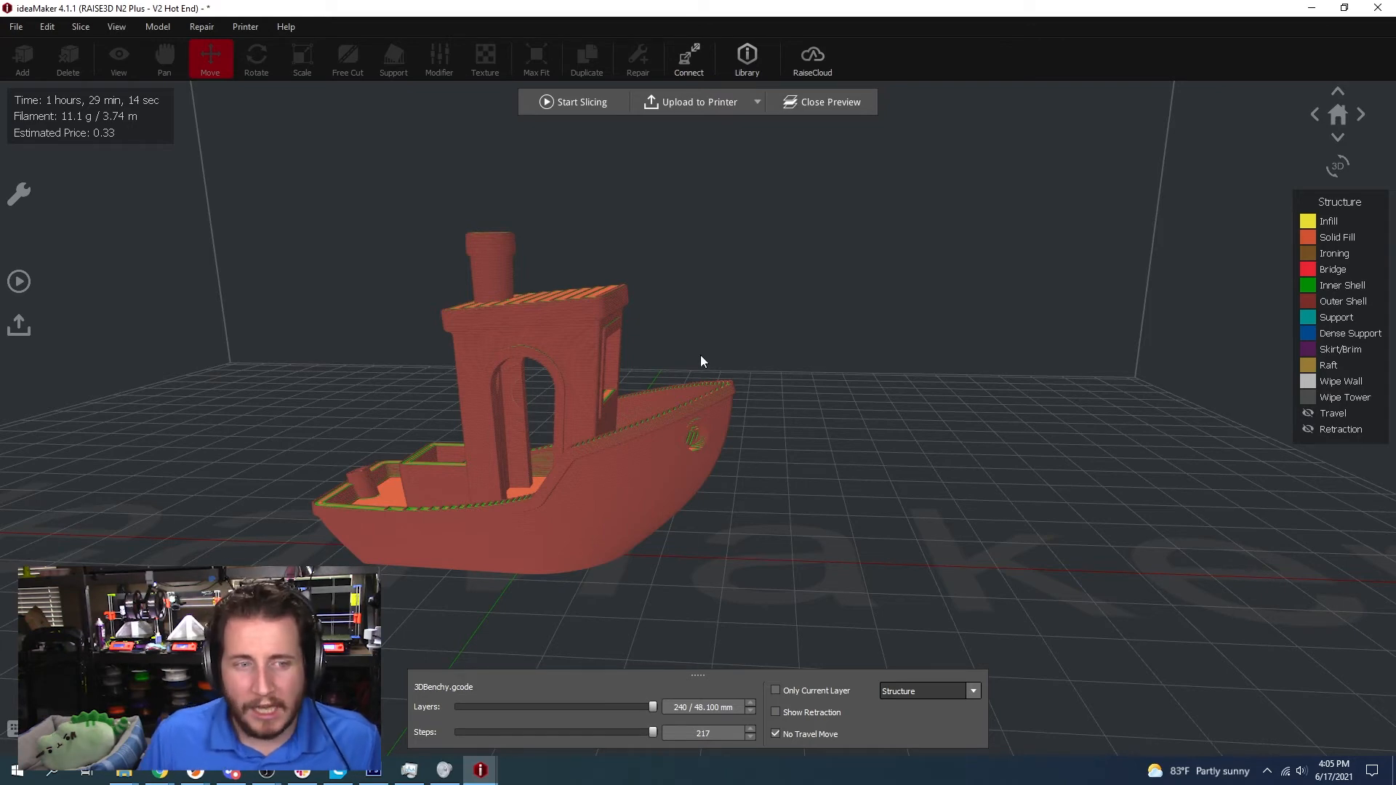
{"action": "scroll", "coordinate": [700, 356], "scroll_direction": "down", "scroll_amount": 5}
{"action": "left_click_drag", "start_coordinate": [826, 506], "coordinate": [725, 570]}
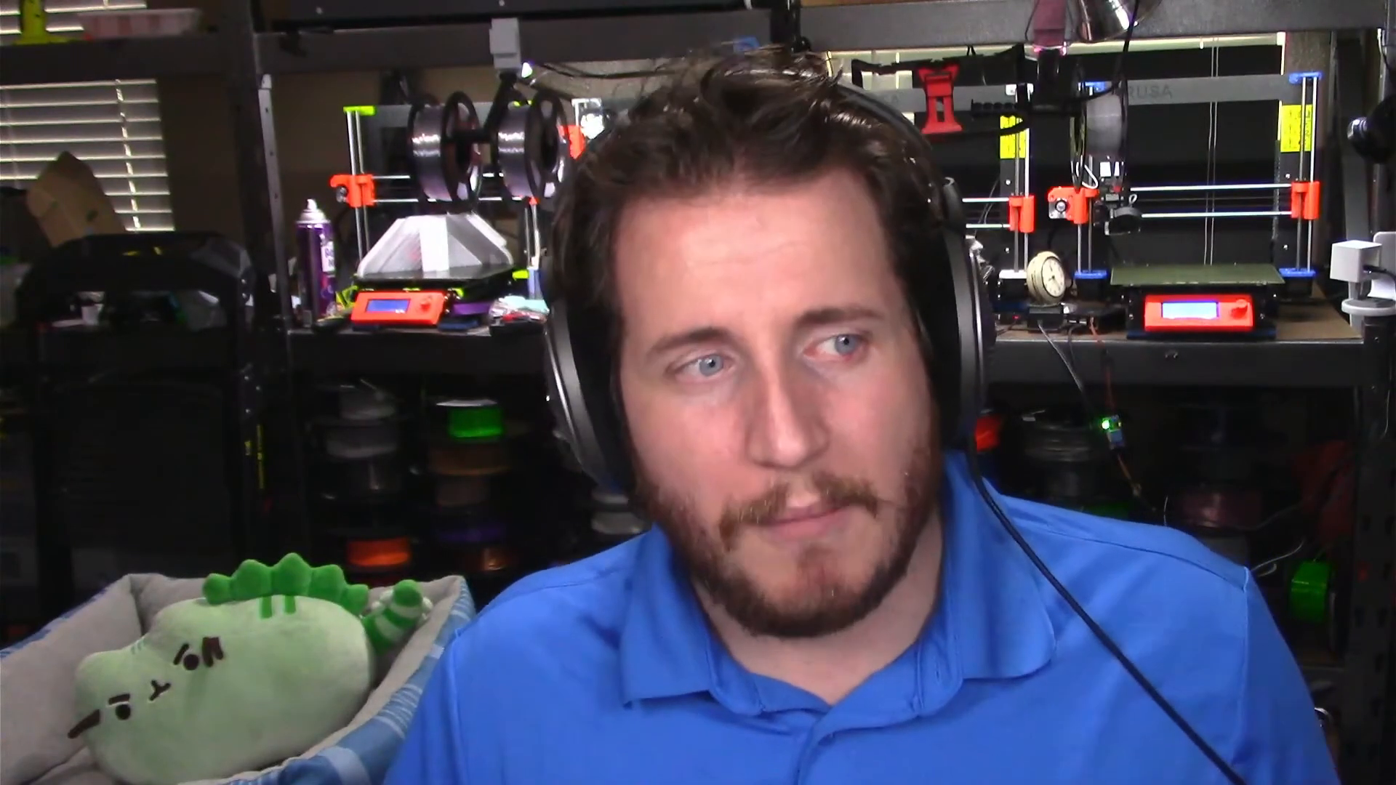